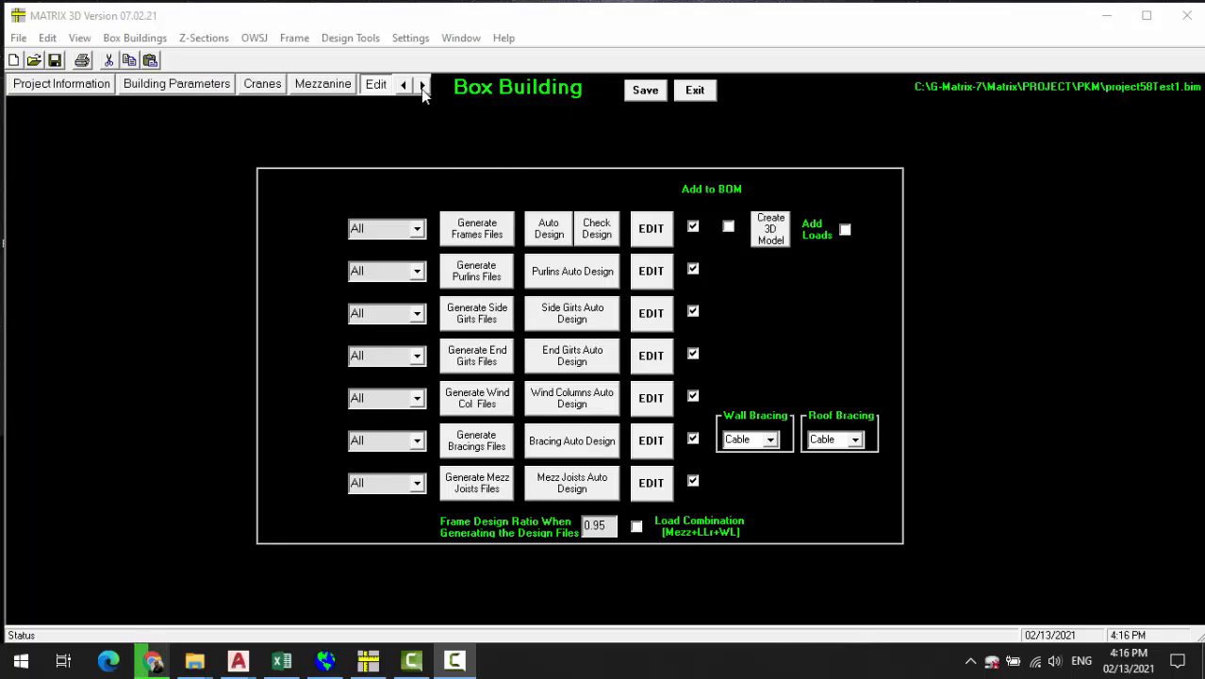
Review the box building's parameters, crane and mezzanine data, and bring up the design file generation and editing options
{"action": "left_click", "coordinate": [184, 87]}
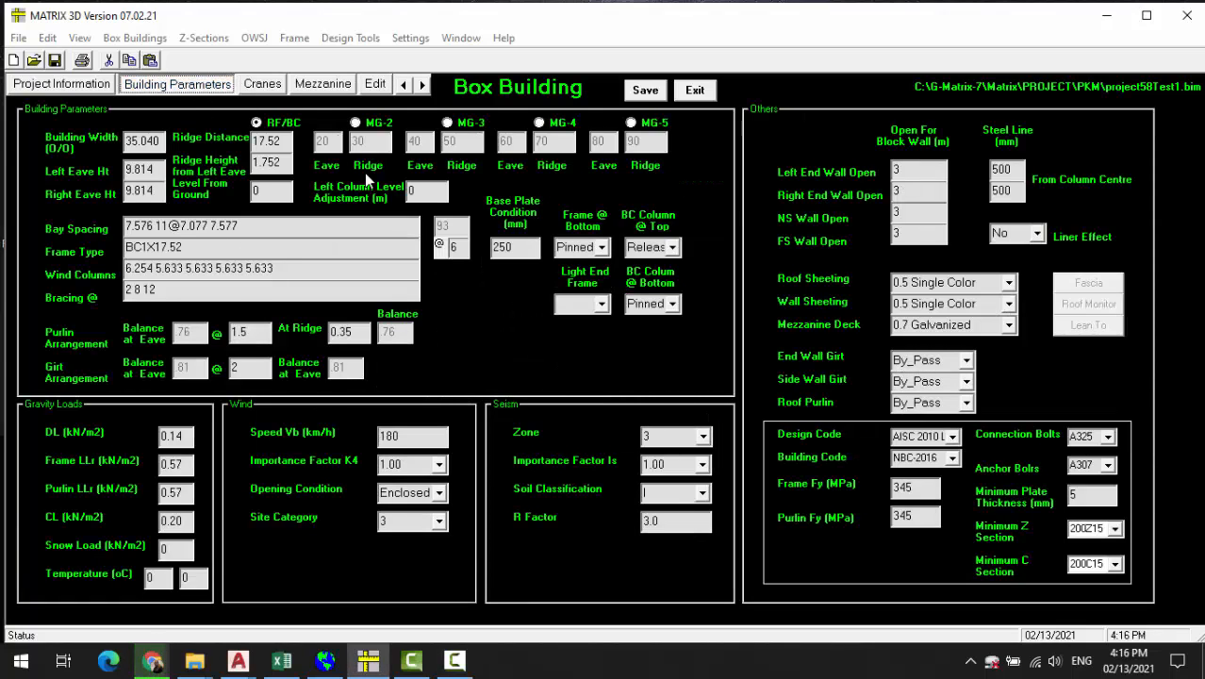
{"action": "left_click", "coordinate": [264, 85]}
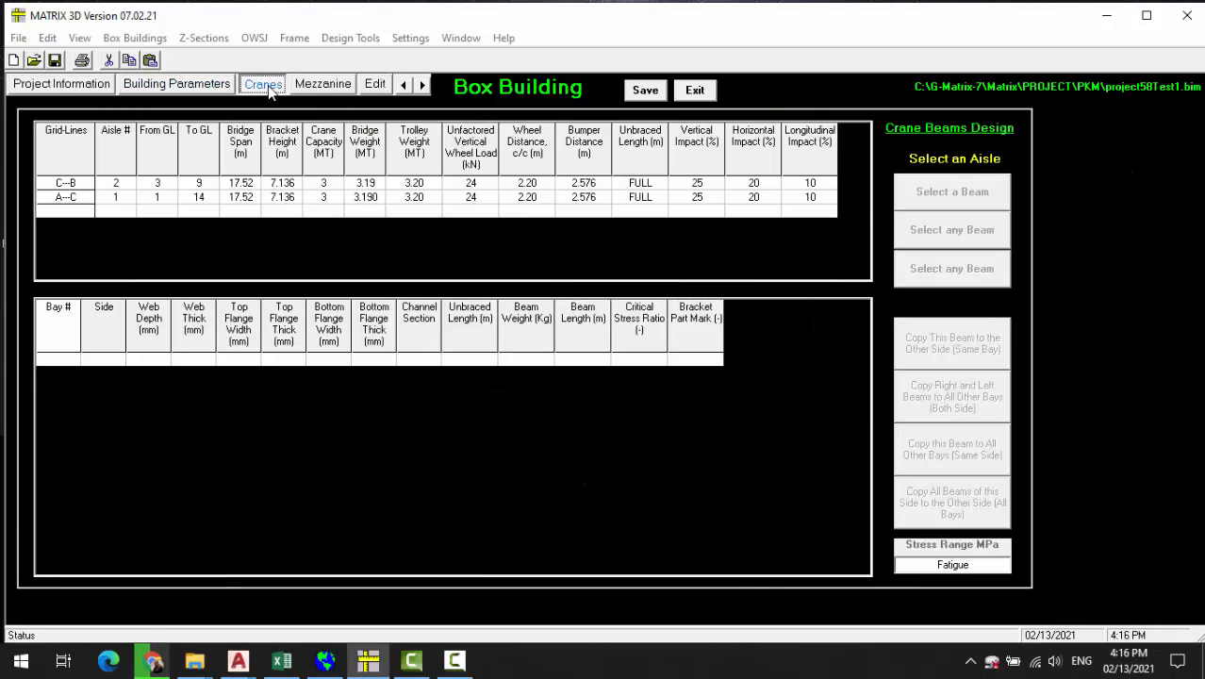
{"action": "left_click", "coordinate": [342, 85]}
{"action": "left_click", "coordinate": [374, 85]}
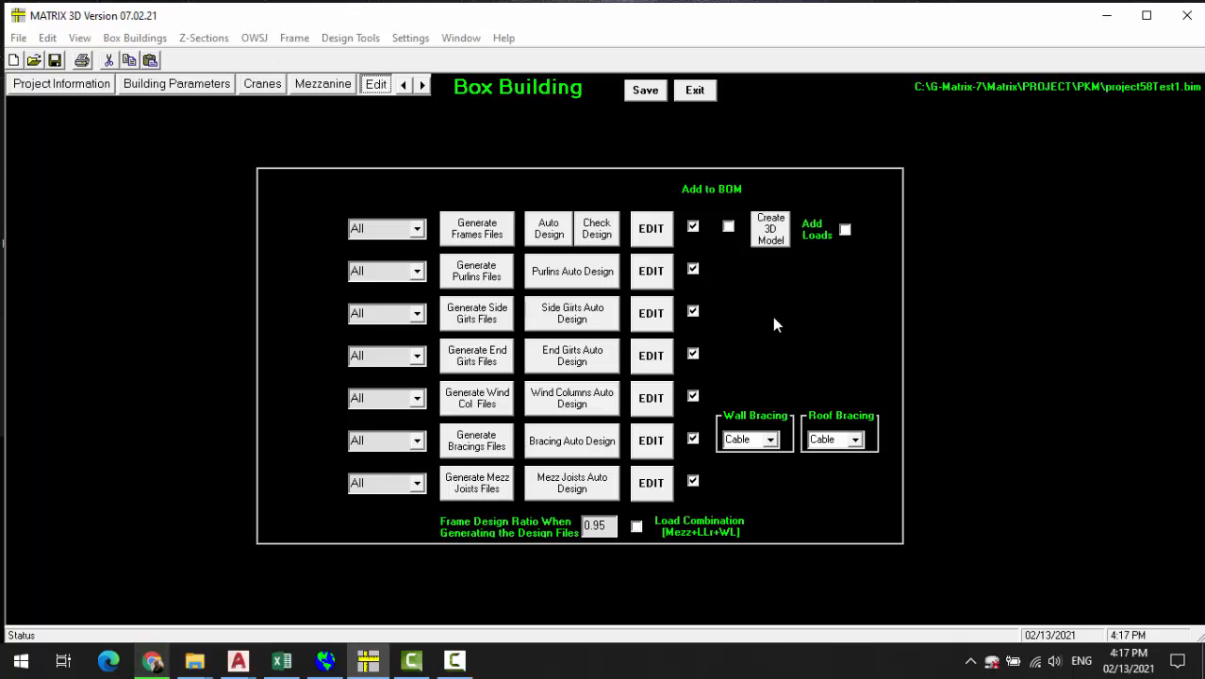
Open the frame design files for editing and load Frame2.M7D
{"action": "left_click", "coordinate": [651, 230]}
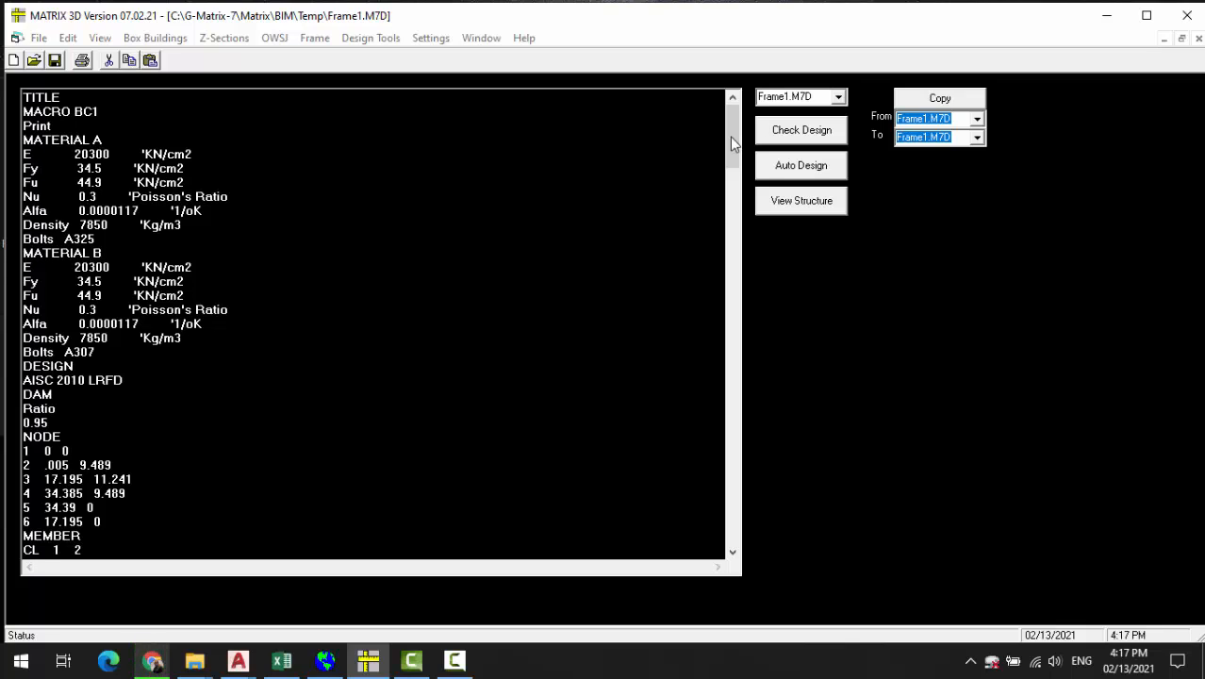
{"action": "left_click", "coordinate": [838, 97]}
{"action": "left_click", "coordinate": [784, 125]}
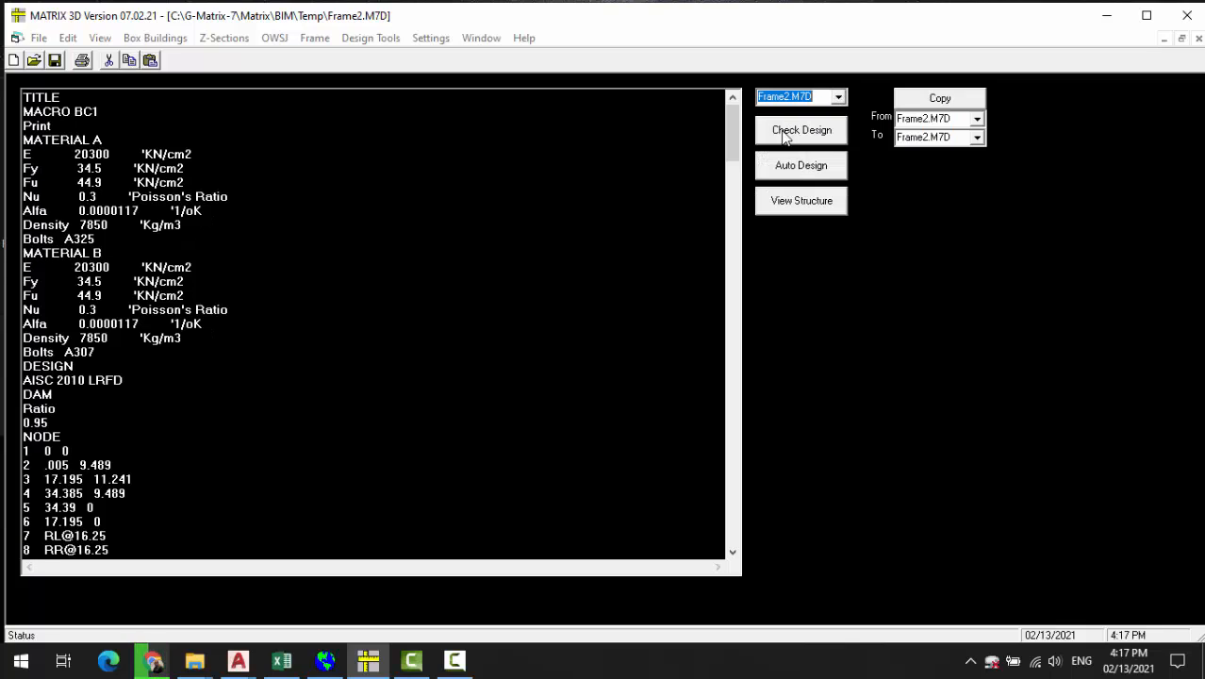
Switch to AutoCAD and examine the frame without a roof monitor along with its load diagrams
{"action": "mouse_move", "coordinate": [241, 663]}
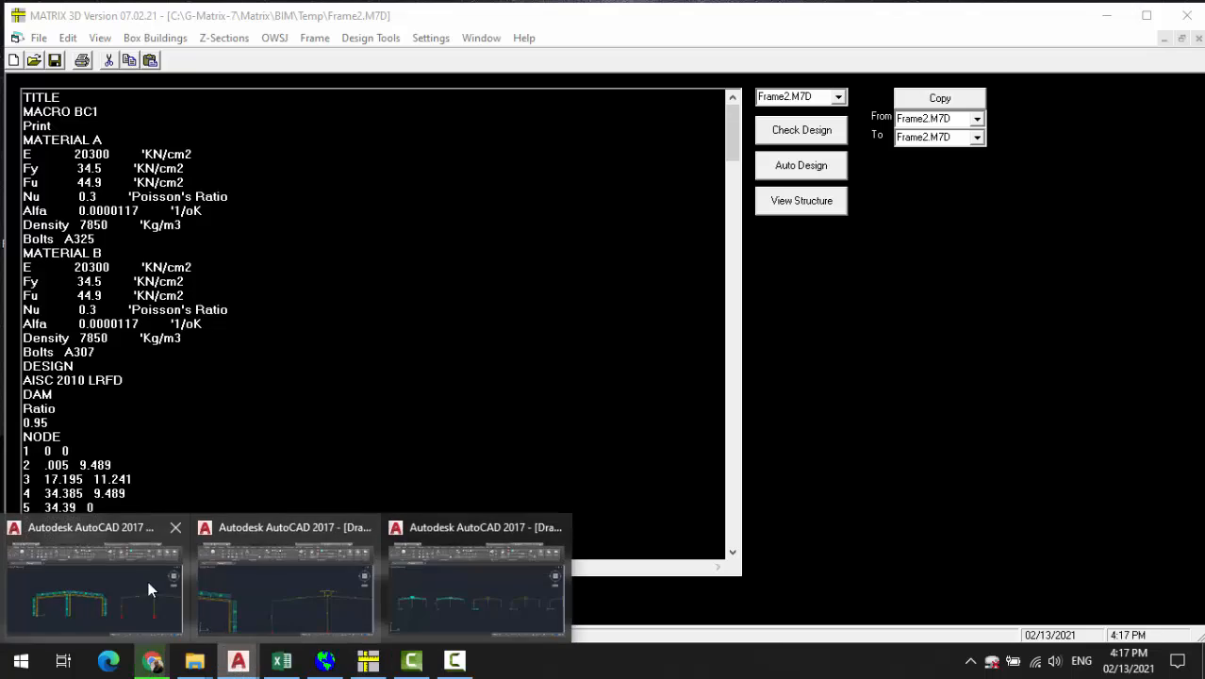
{"action": "left_click", "coordinate": [148, 581]}
{"action": "scroll", "coordinate": [384, 306], "scroll_direction": "down", "scroll_amount": 8}
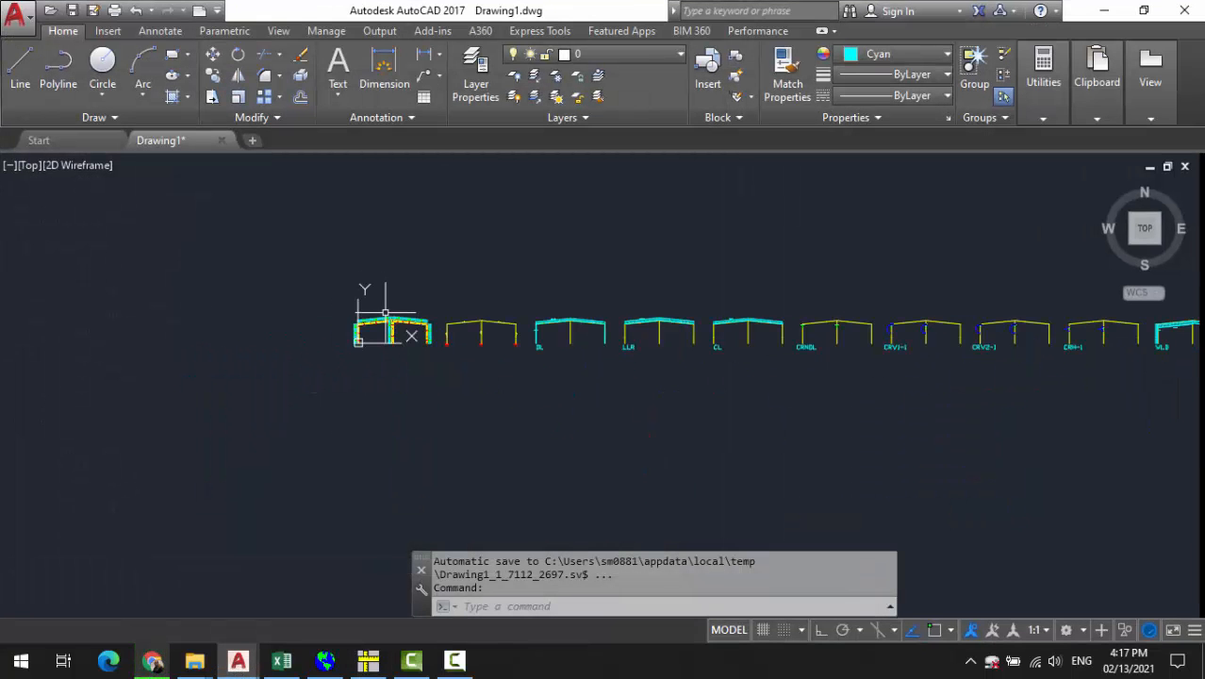
{"action": "scroll", "coordinate": [622, 305], "scroll_direction": "up", "scroll_amount": 5}
{"action": "scroll", "coordinate": [490, 317], "scroll_direction": "down", "scroll_amount": 4}
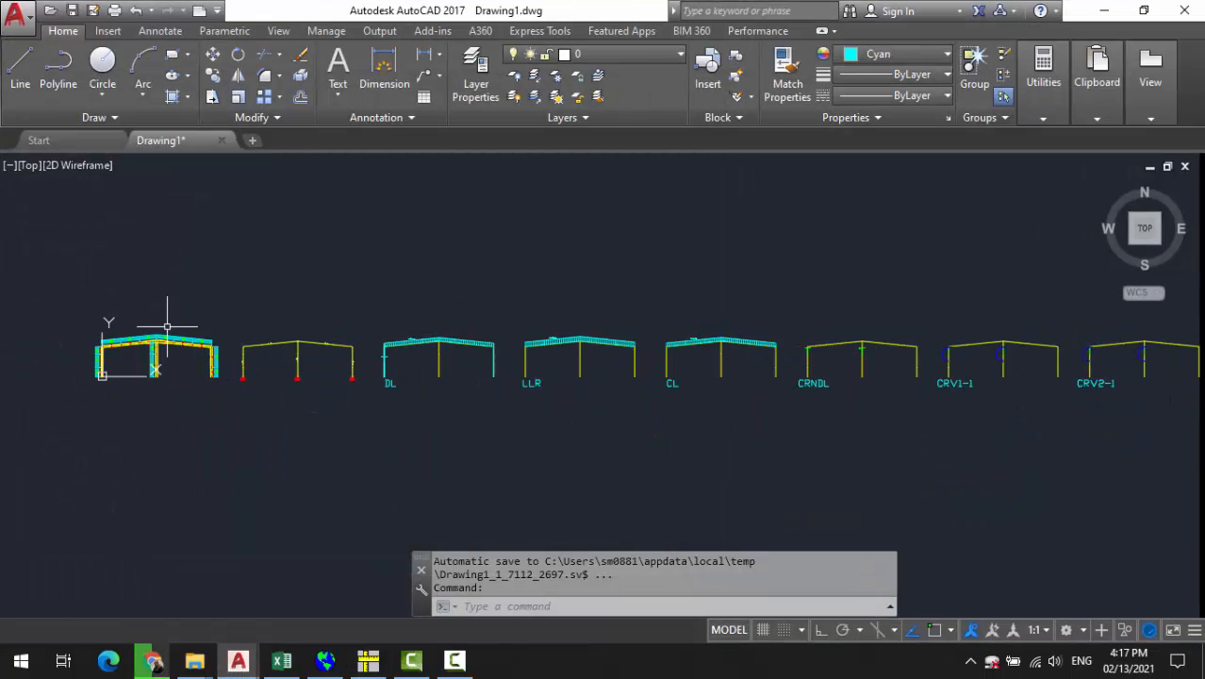
{"action": "scroll", "coordinate": [99, 320], "scroll_direction": "up", "scroll_amount": 3}
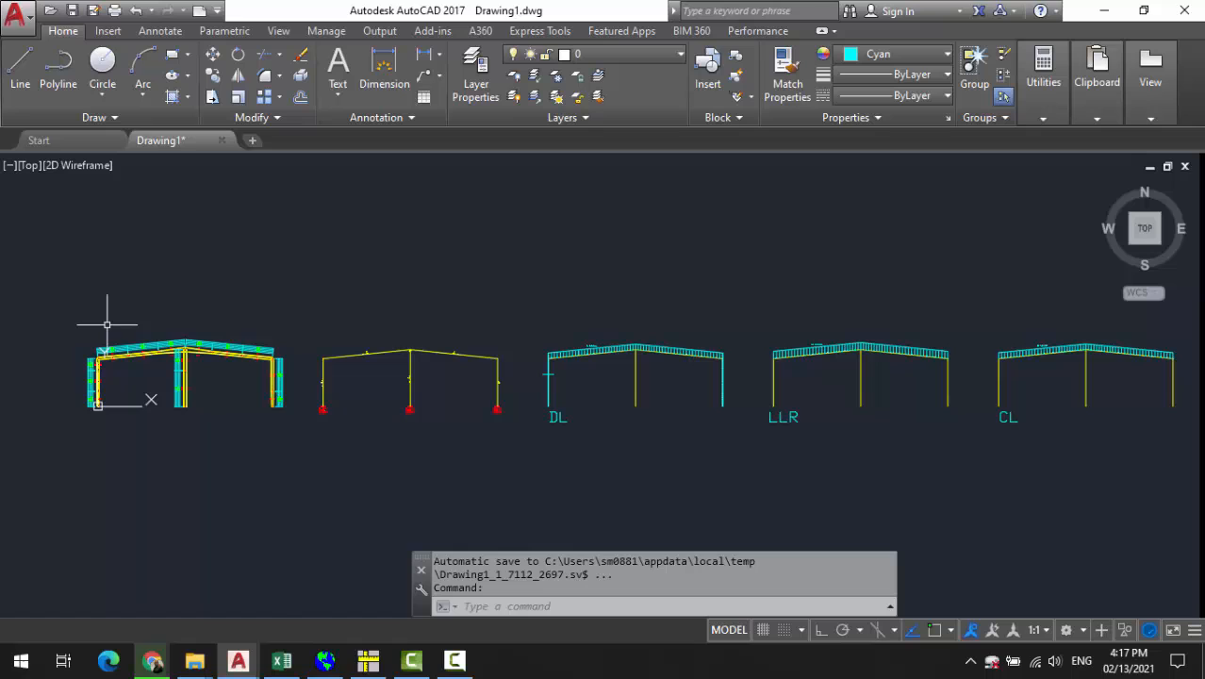
Switch to MATRIX 3D and set off nodes 7 to 15 in Frame2.M7D with blank lines before node 7 and before MEMBER
{"action": "left_click", "coordinate": [375, 667]}
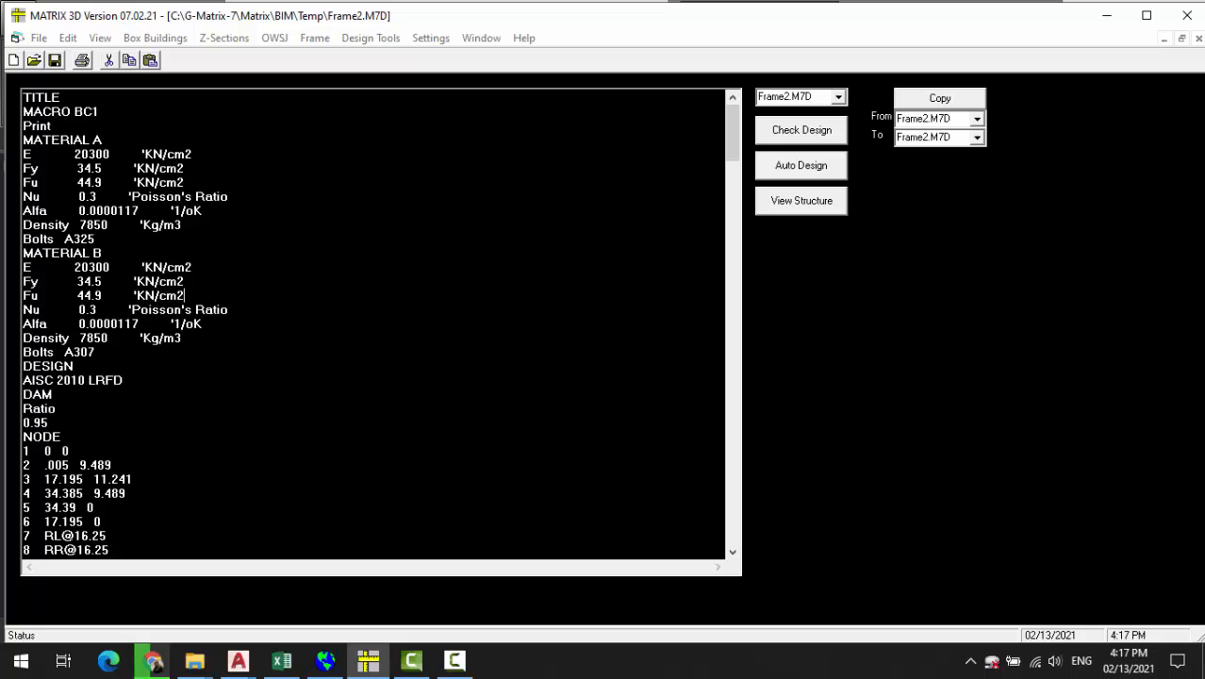
{"action": "scroll", "coordinate": [377, 321], "scroll_direction": "down", "scroll_amount": 2}
{"action": "scroll", "coordinate": [378, 321], "scroll_direction": "down", "scroll_amount": 5}
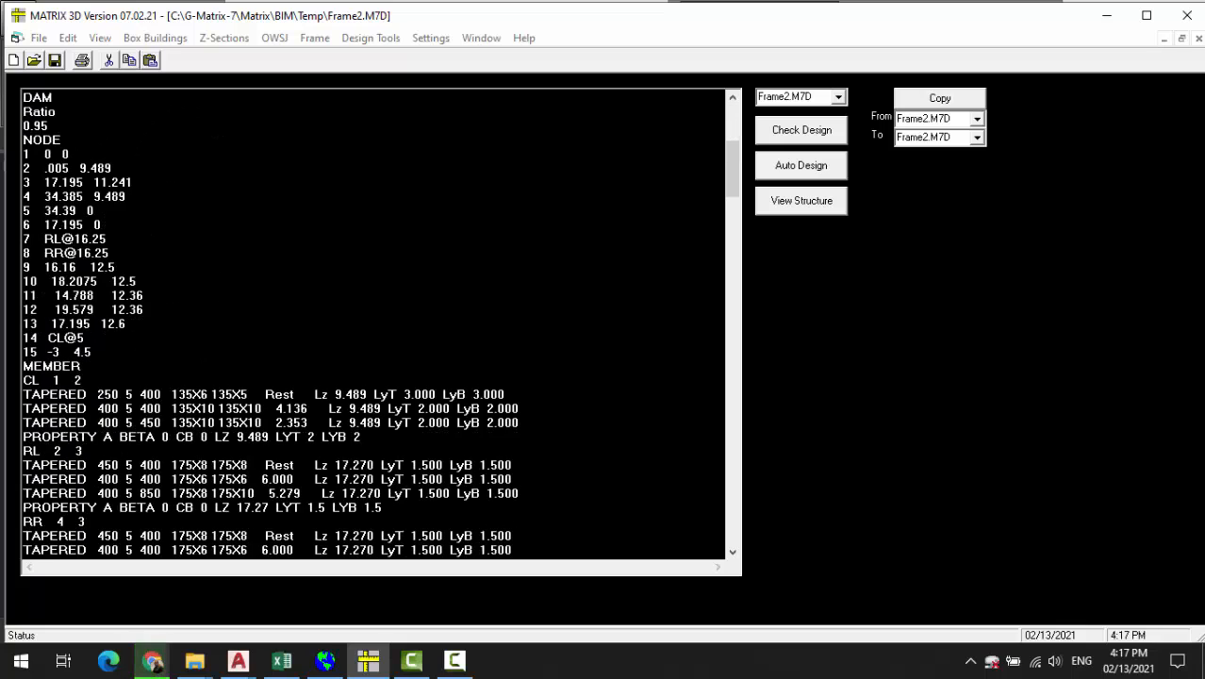
{"action": "scroll", "coordinate": [378, 320], "scroll_direction": "down", "scroll_amount": 5}
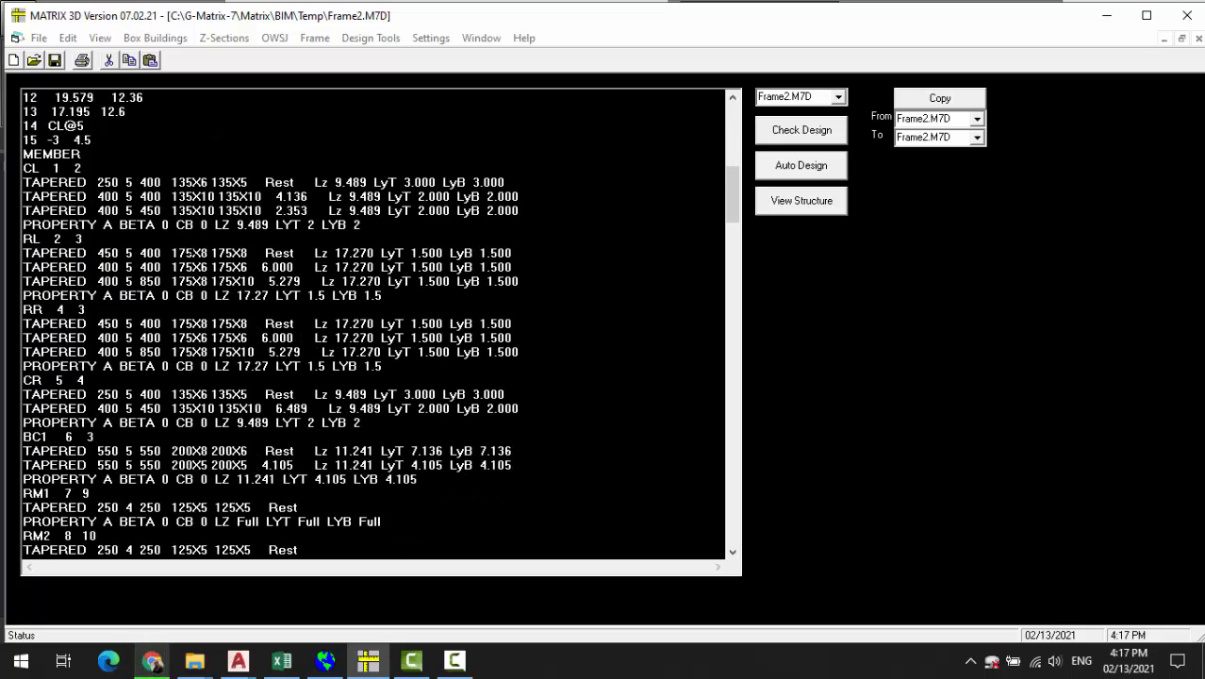
{"action": "scroll", "coordinate": [377, 321], "scroll_direction": "up", "scroll_amount": 4}
{"action": "scroll", "coordinate": [378, 321], "scroll_direction": "up", "scroll_amount": 1}
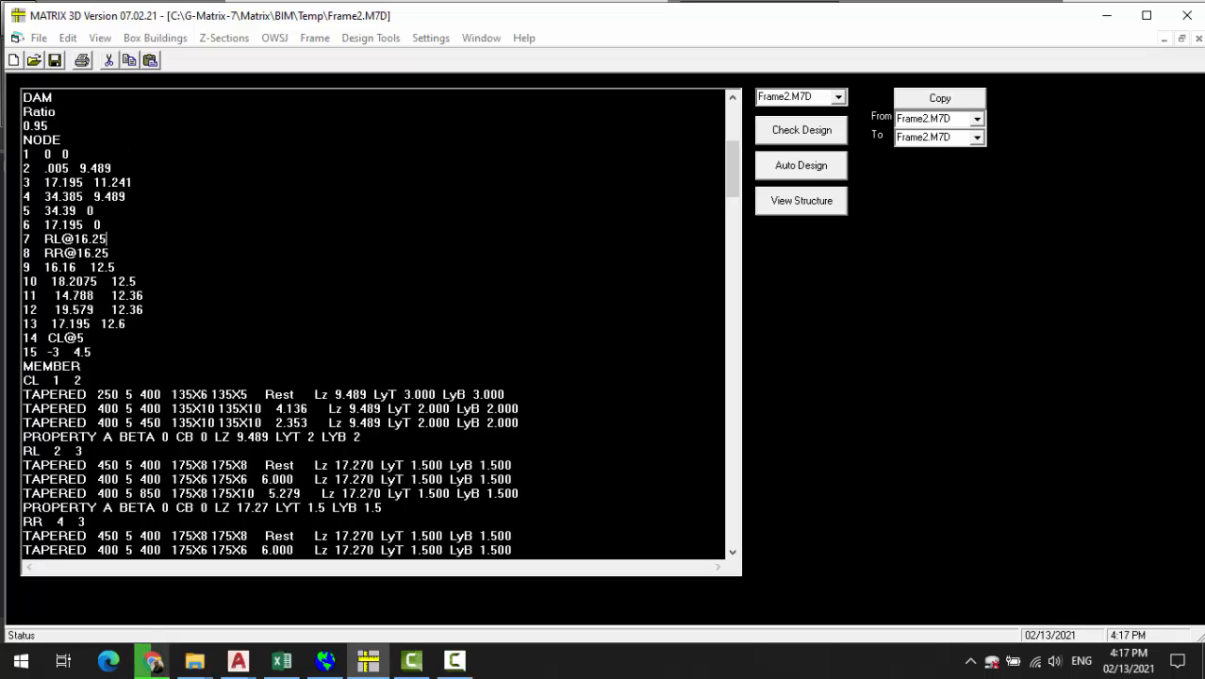
{"action": "left_click", "coordinate": [25, 225]}
{"action": "key", "text": "Return"}
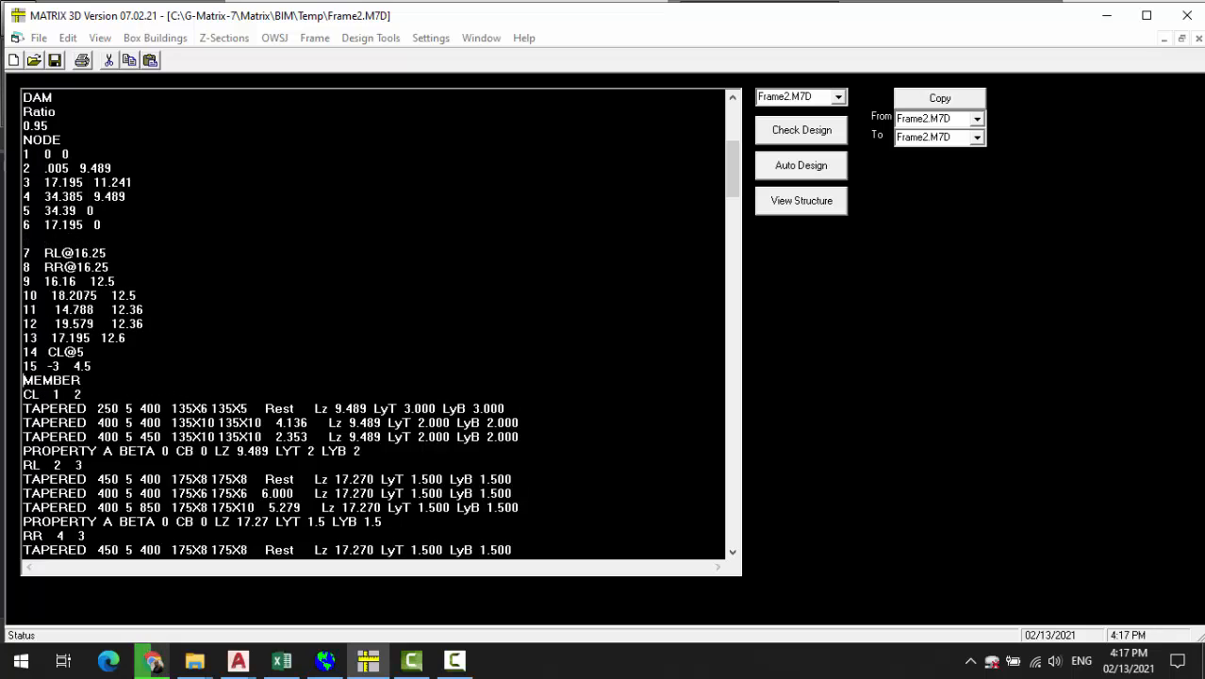
{"action": "key", "text": "Return"}
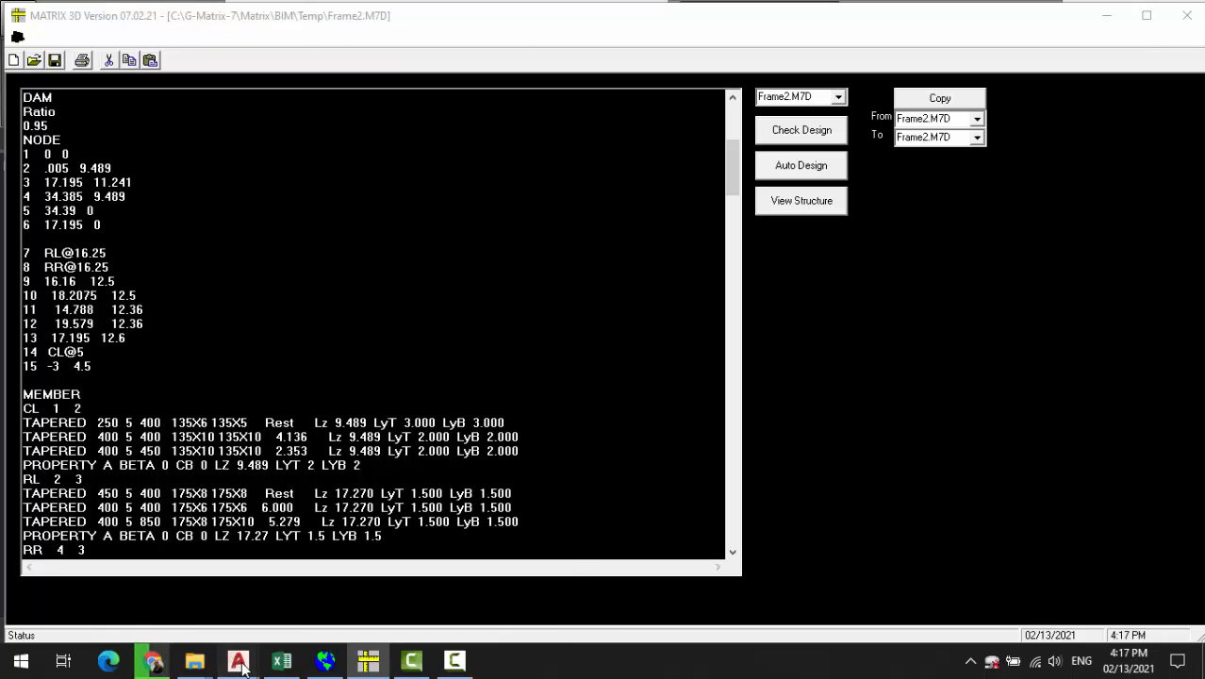
Check the plain frame without a roof monitor in AutoCAD again and return to the Frame2.M7D node list in MATRIX 3D
{"action": "mouse_move", "coordinate": [237, 660]}
{"action": "left_click", "coordinate": [103, 583]}
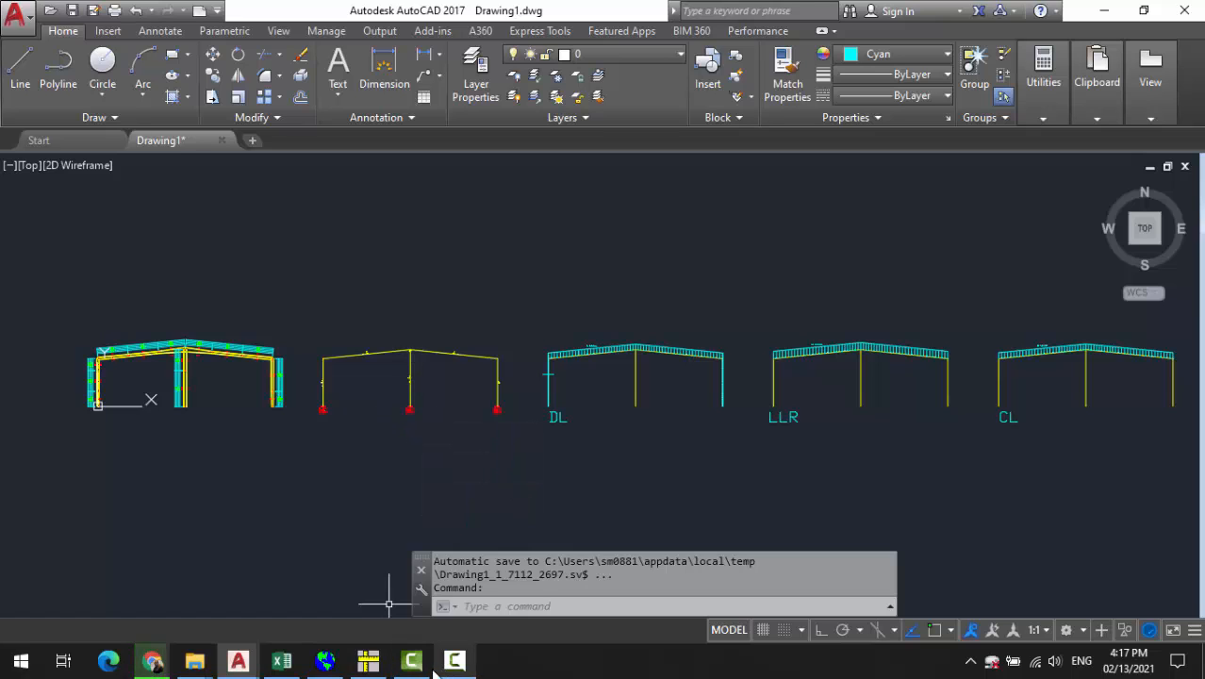
{"action": "left_click", "coordinate": [368, 660]}
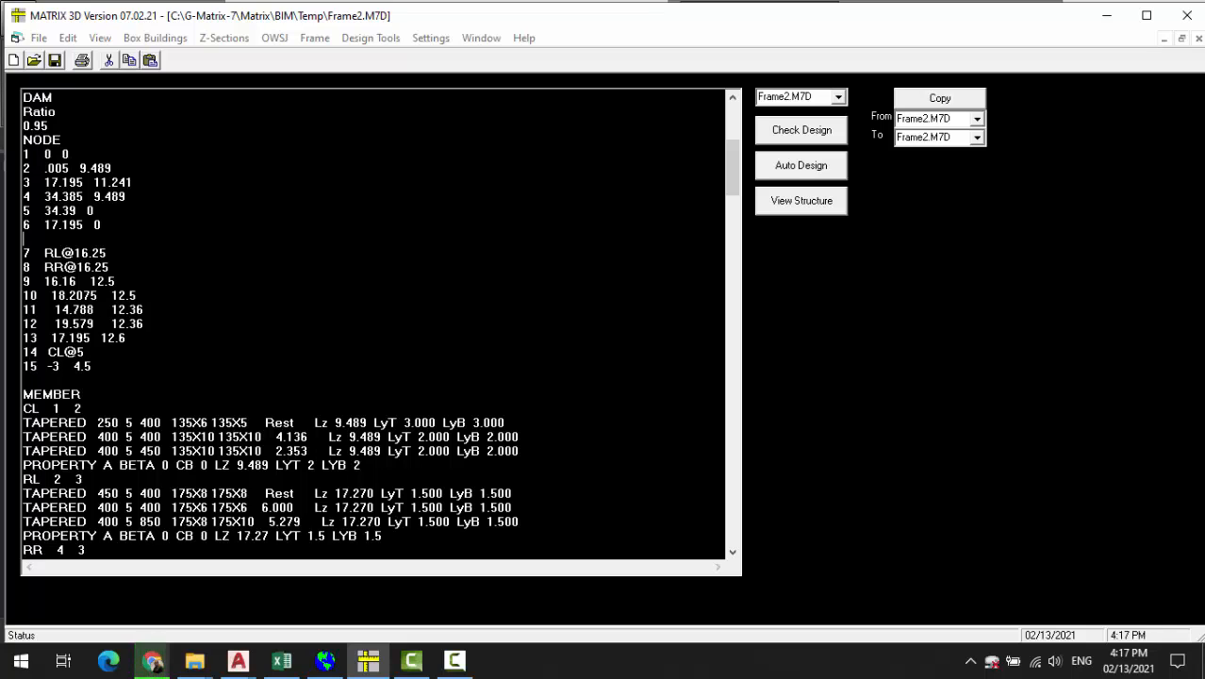
Switch to the AutoCAD drawing with the roof monitor and examine its node numbers and RM member labels at the ridge
{"action": "mouse_move", "coordinate": [237, 660]}
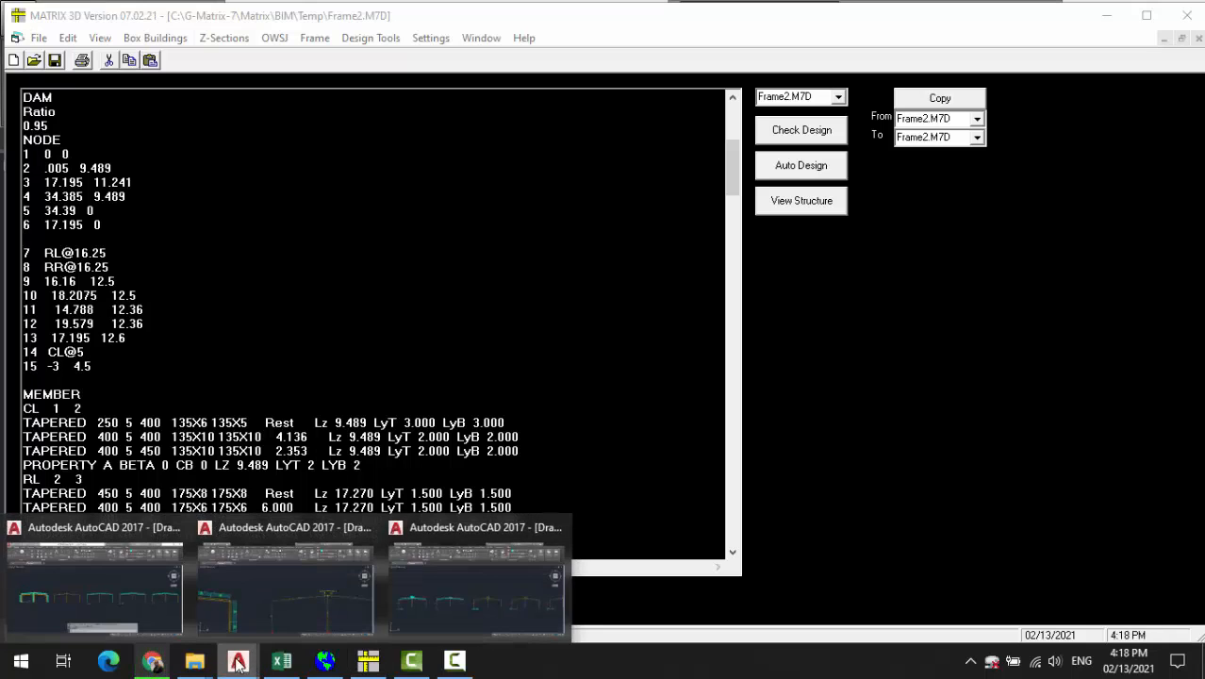
{"action": "left_click", "coordinate": [271, 595]}
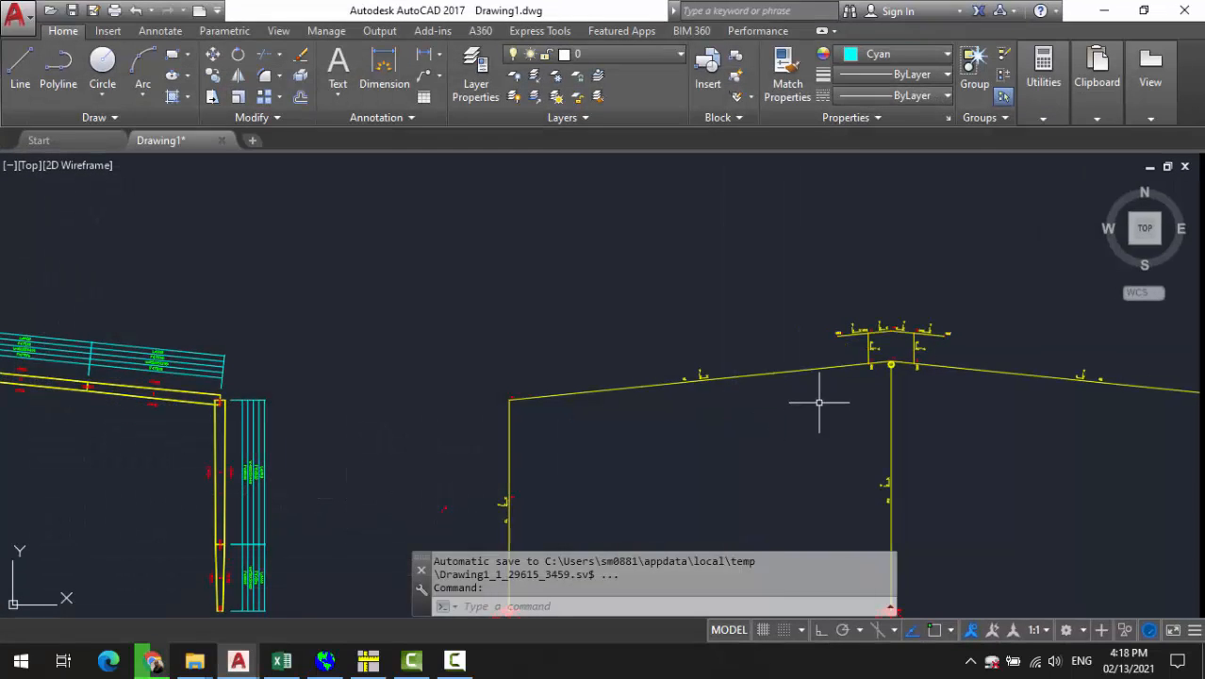
{"action": "middle_click_drag", "start_coordinate": [760, 305], "coordinate": [398, 262]}
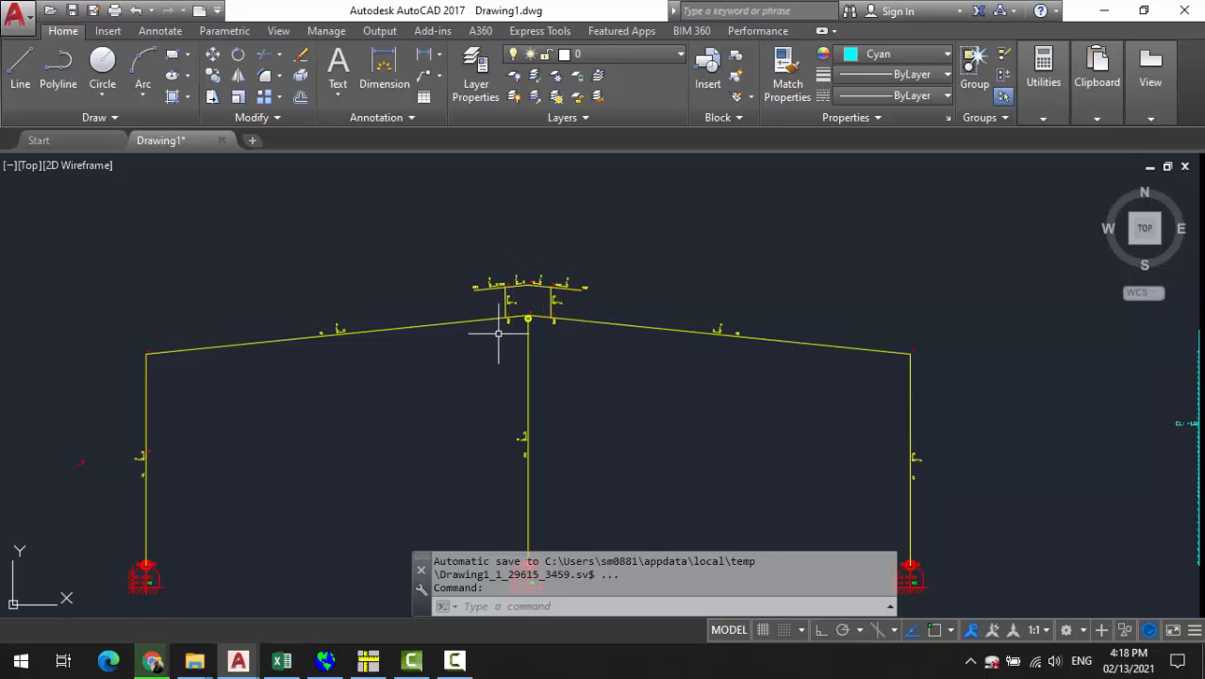
{"action": "scroll", "coordinate": [509, 307], "scroll_direction": "up", "scroll_amount": 2}
{"action": "scroll", "coordinate": [509, 308], "scroll_direction": "up", "scroll_amount": 8}
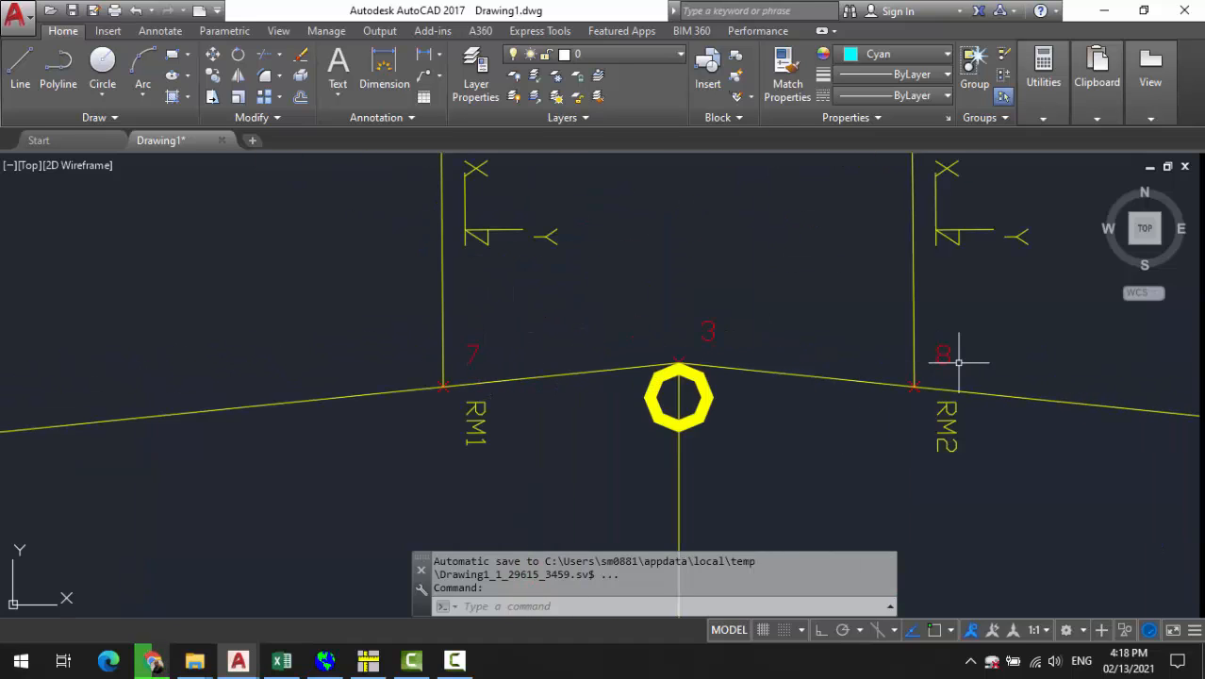
{"action": "scroll", "coordinate": [849, 392], "scroll_direction": "down", "scroll_amount": 2}
{"action": "scroll", "coordinate": [849, 392], "scroll_direction": "down", "scroll_amount": 3}
{"action": "scroll", "coordinate": [810, 341], "scroll_direction": "up", "scroll_amount": 4}
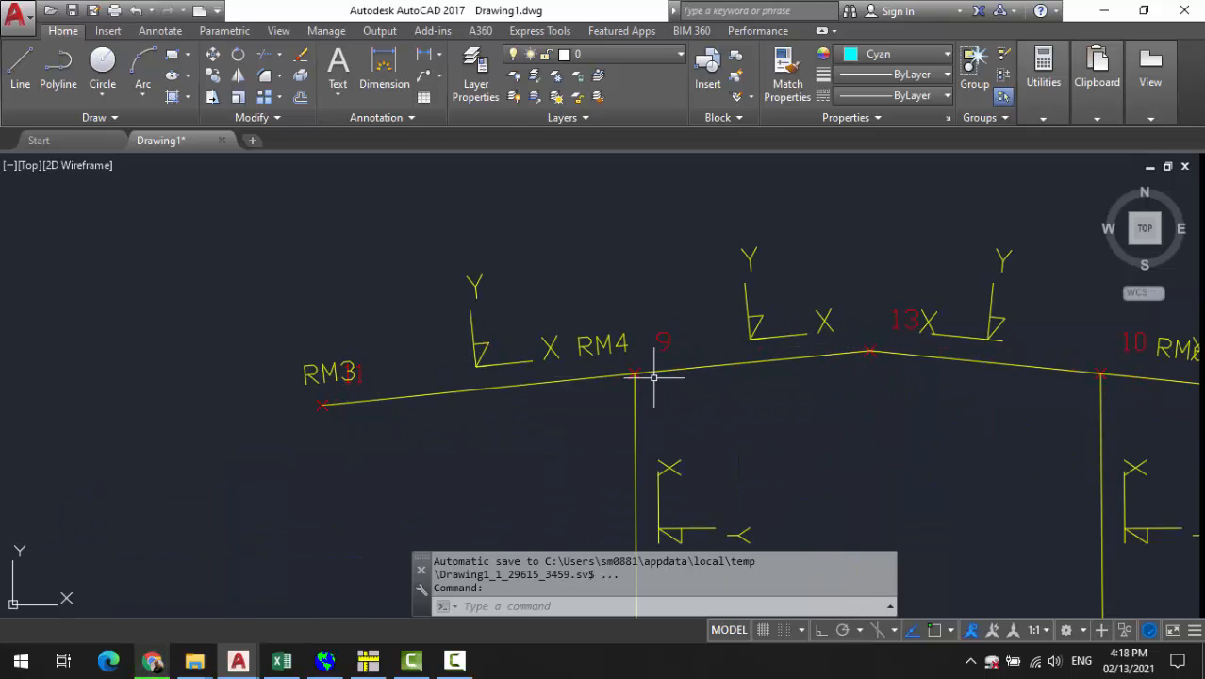
{"action": "scroll", "coordinate": [891, 417], "scroll_direction": "down", "scroll_amount": 2}
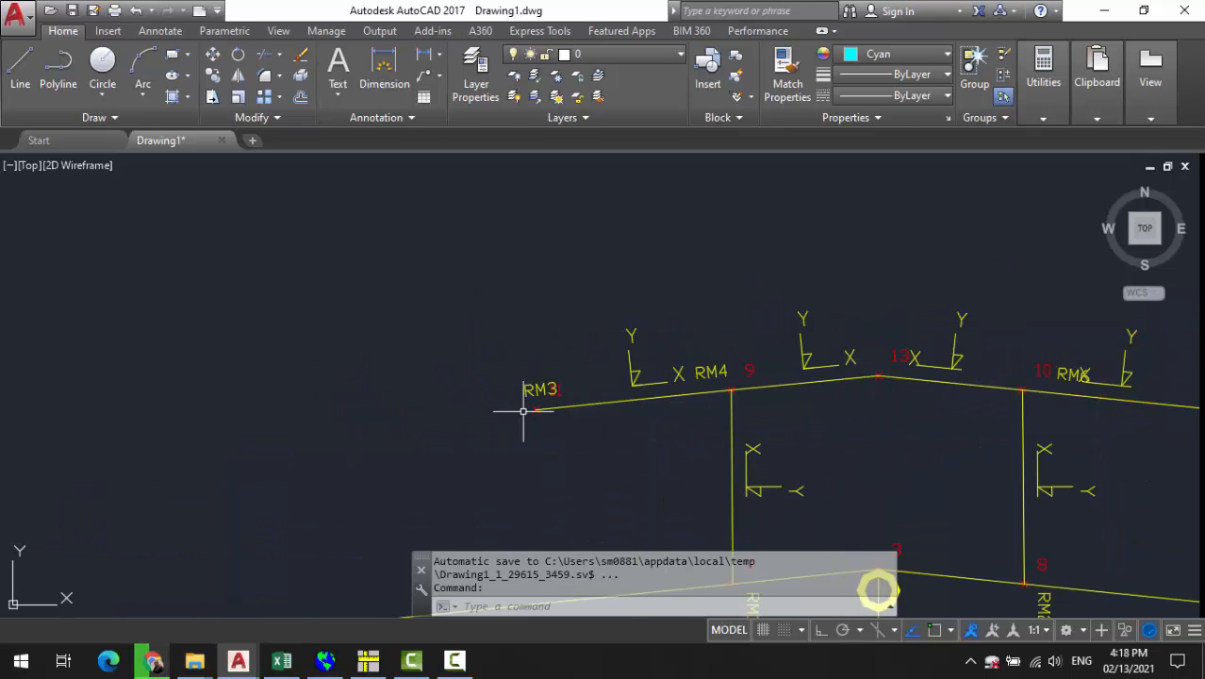
{"action": "scroll", "coordinate": [949, 437], "scroll_direction": "down", "scroll_amount": 3}
{"action": "scroll", "coordinate": [1000, 415], "scroll_direction": "up", "scroll_amount": 4}
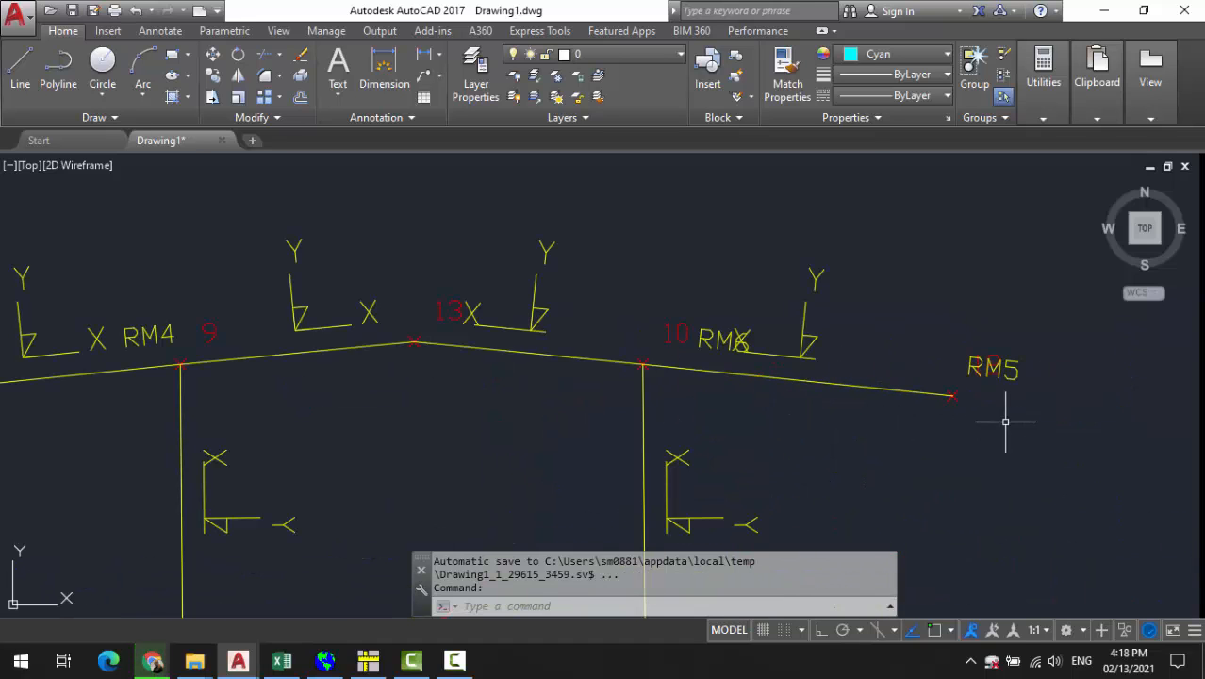
{"action": "scroll", "coordinate": [434, 335], "scroll_direction": "down", "scroll_amount": 5}
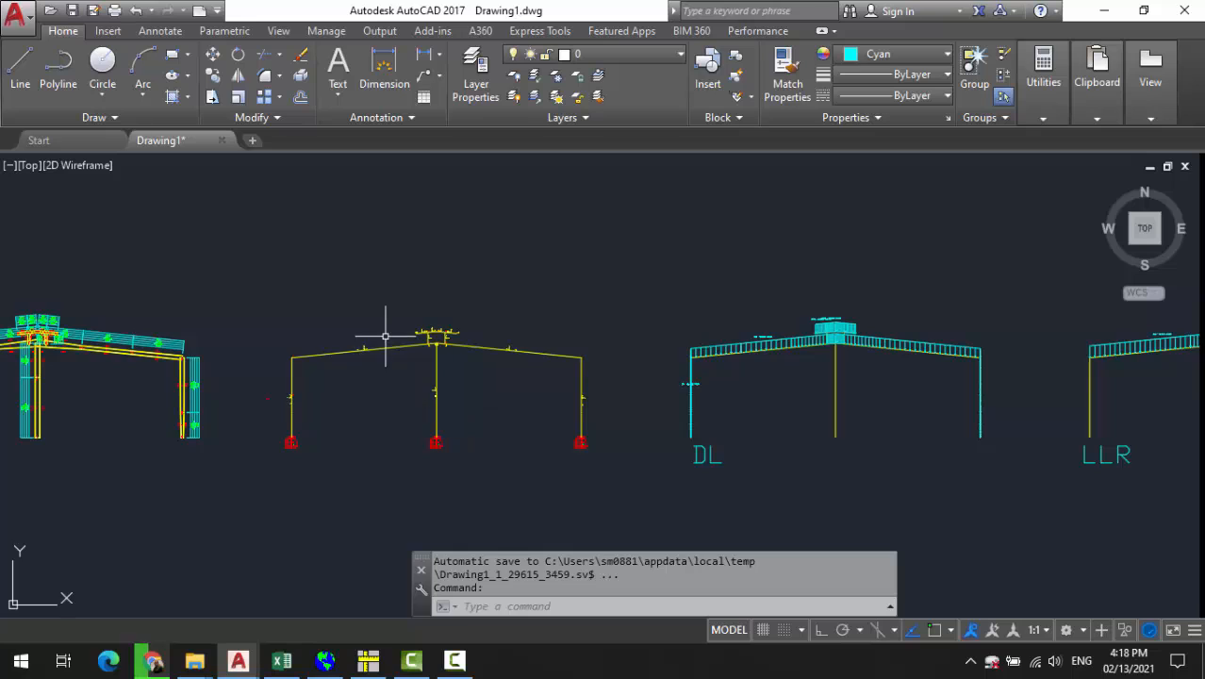
{"action": "scroll", "coordinate": [396, 336], "scroll_direction": "up", "scroll_amount": 5}
{"action": "scroll", "coordinate": [552, 331], "scroll_direction": "up", "scroll_amount": 2}
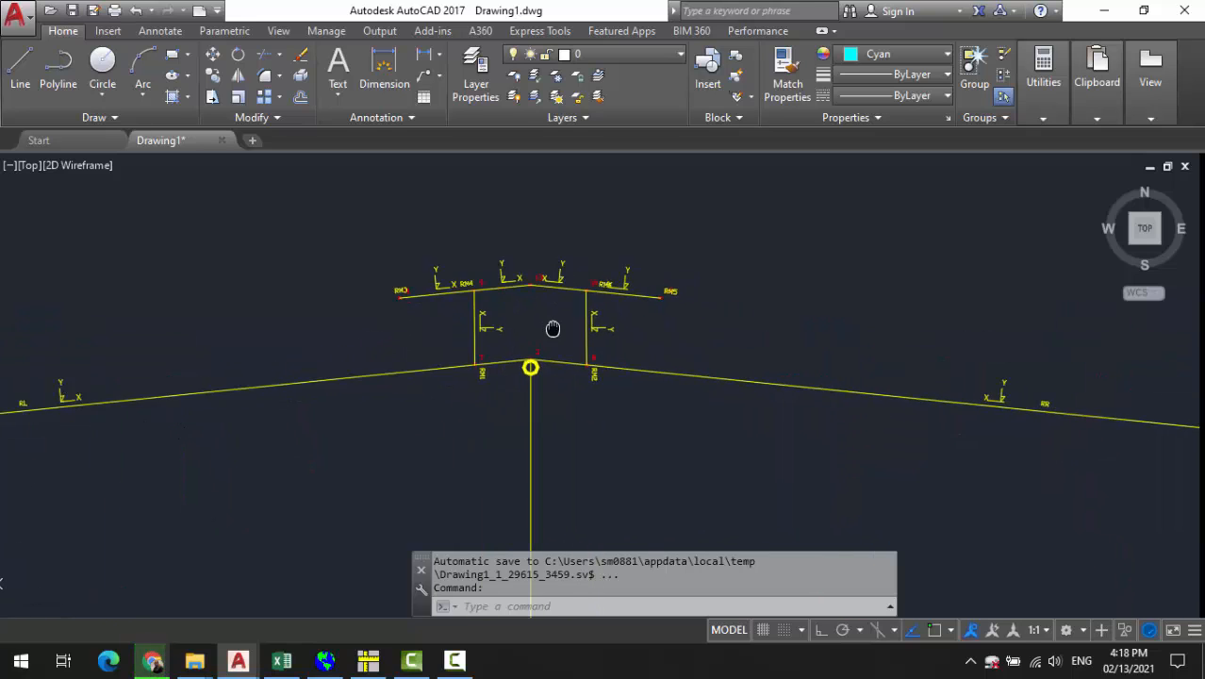
Switch to MATRIX 3D and group the roof monitor nodes with blank lines after node 8 and after node 10
{"action": "left_click", "coordinate": [368, 660]}
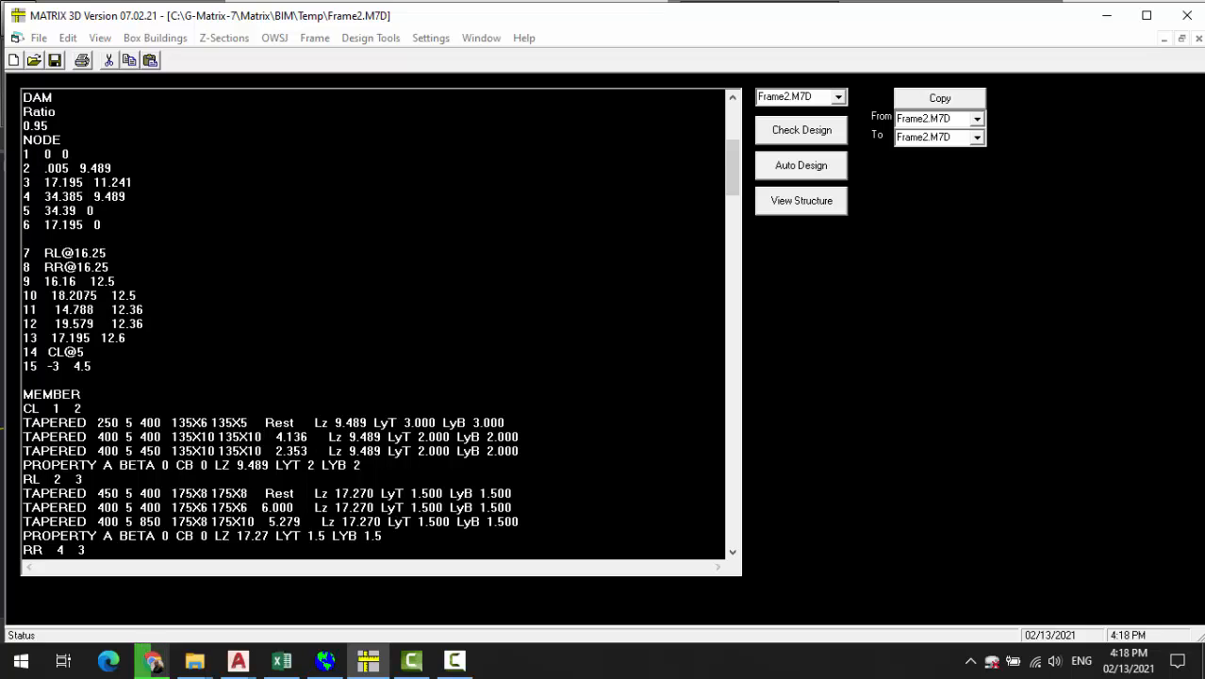
{"action": "key", "text": "Return"}
{"action": "key", "text": "Return"}
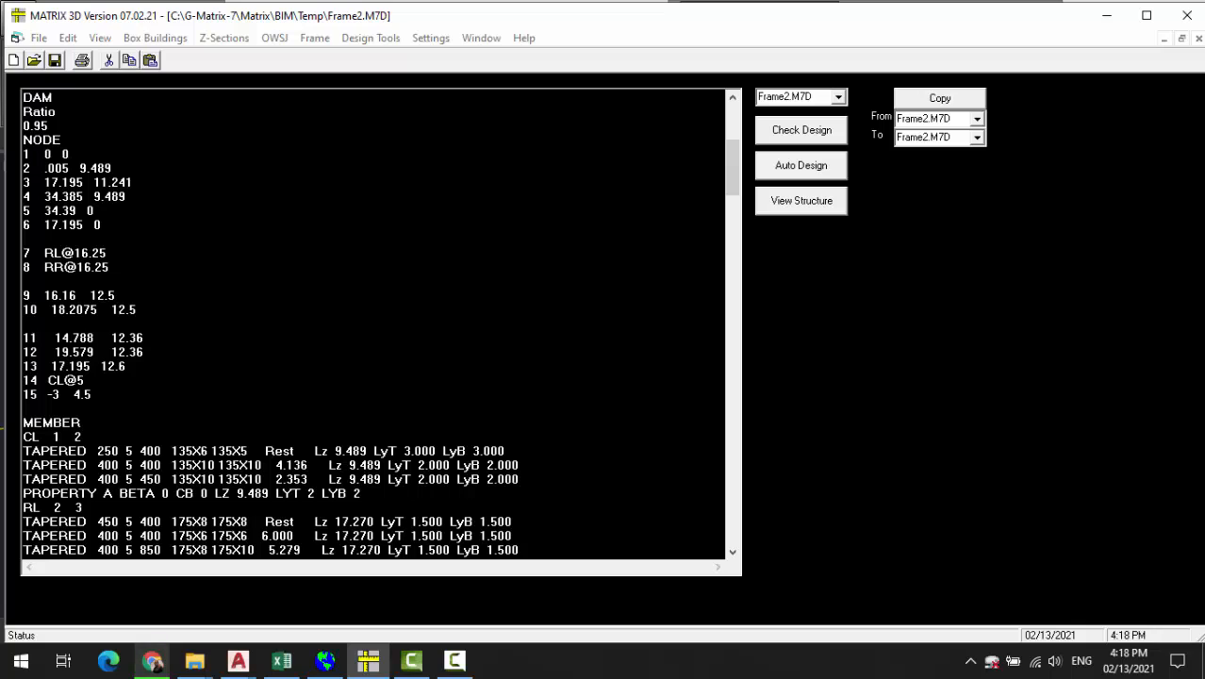
{"action": "left_click_drag", "start_coordinate": [24, 210], "coordinate": [94, 211]}
{"action": "left_click", "coordinate": [24, 239]}
Switch to the AutoCAD roof monitor drawing and examine where node 7 lies on the rafter between nodes 2 and 3
{"action": "left_click", "coordinate": [238, 660]}
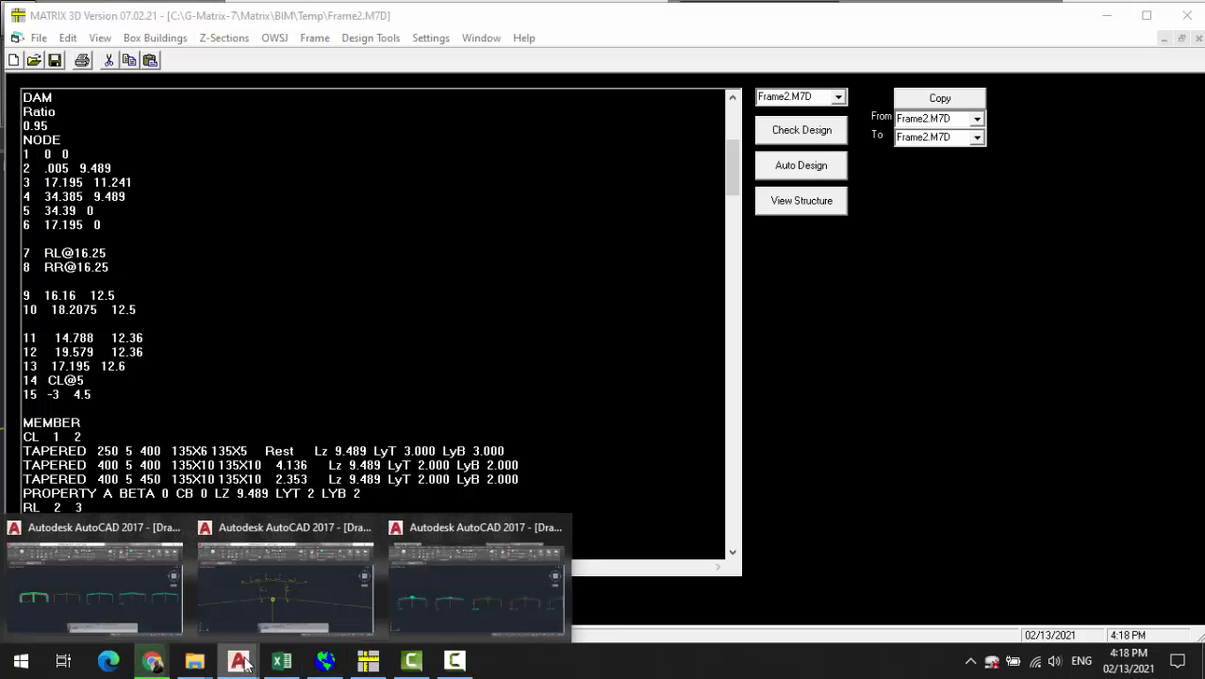
{"action": "left_click", "coordinate": [299, 604]}
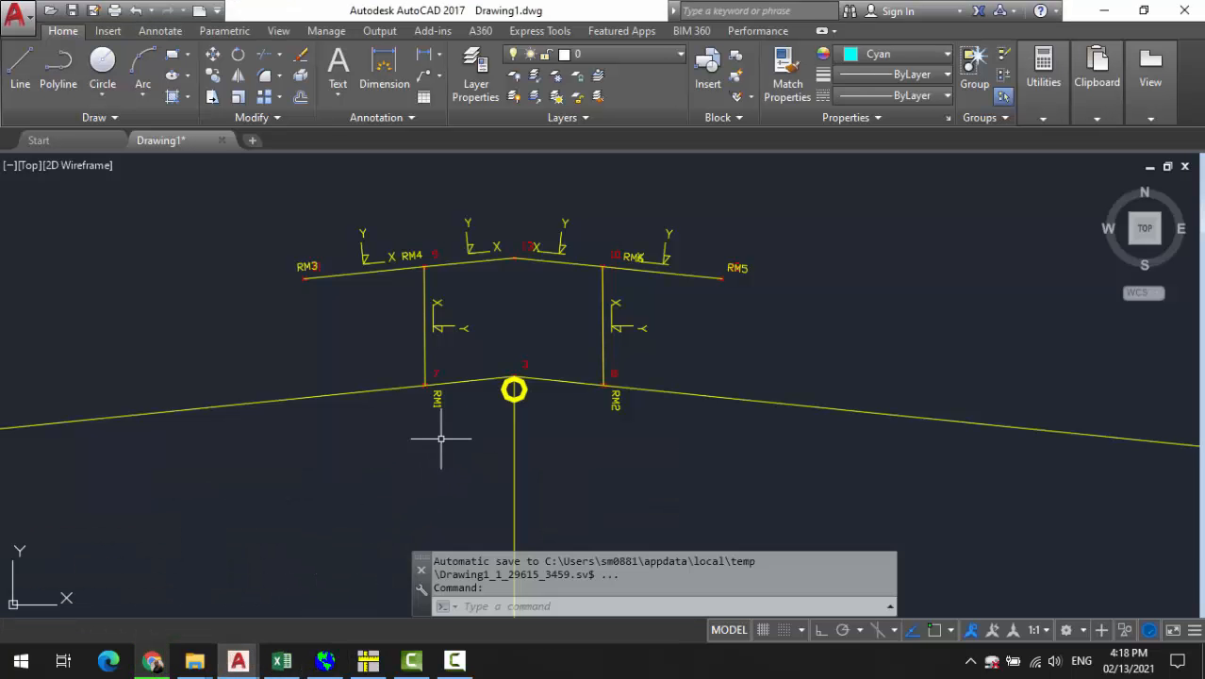
{"action": "scroll", "coordinate": [436, 389], "scroll_direction": "down", "scroll_amount": 2}
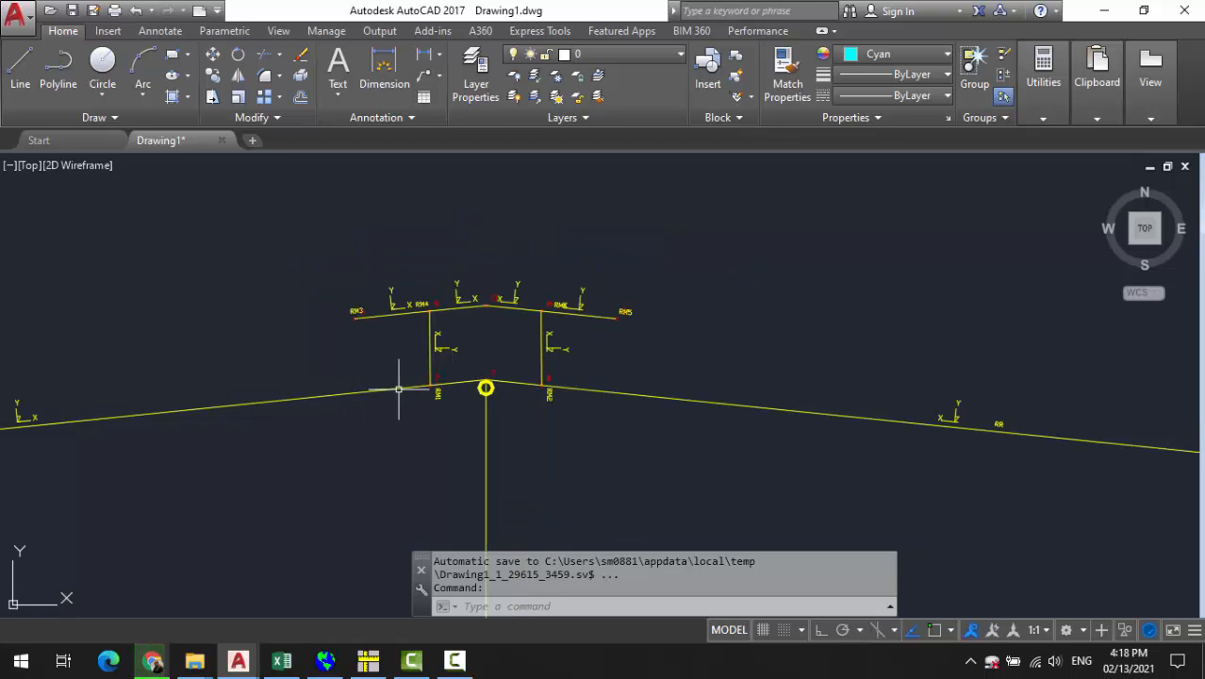
{"action": "scroll", "coordinate": [412, 404], "scroll_direction": "down", "scroll_amount": 4}
{"action": "scroll", "coordinate": [350, 398], "scroll_direction": "up", "scroll_amount": 1}
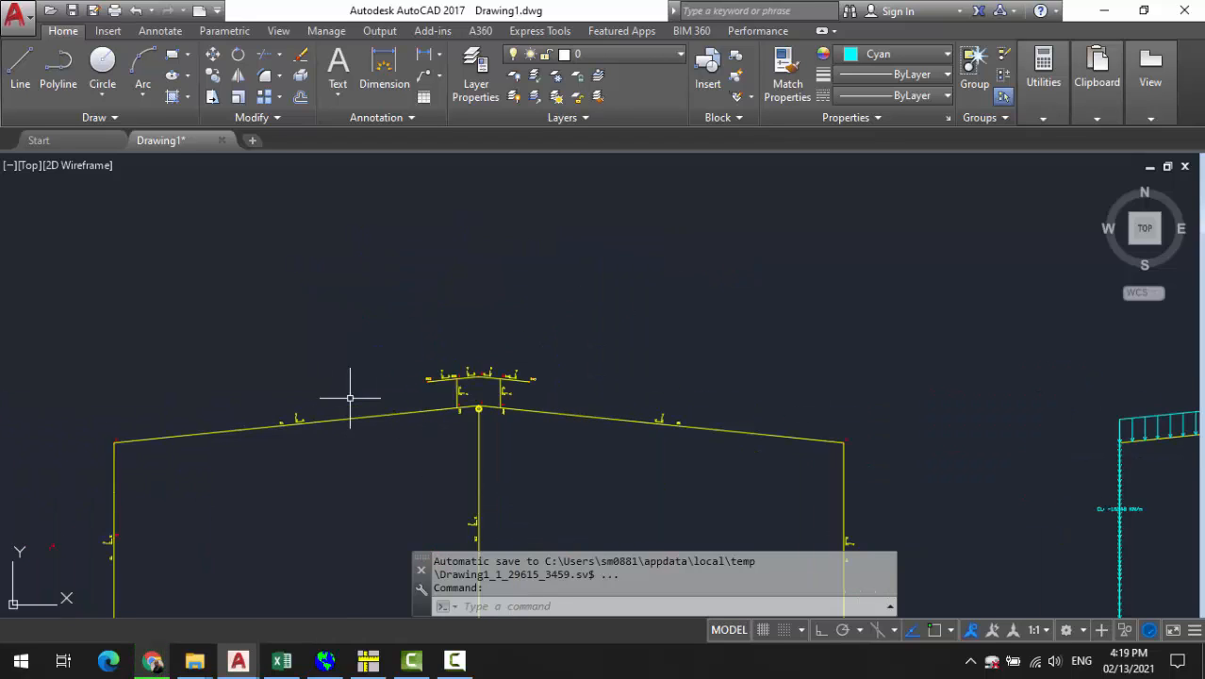
{"action": "scroll", "coordinate": [108, 444], "scroll_direction": "up", "scroll_amount": 6}
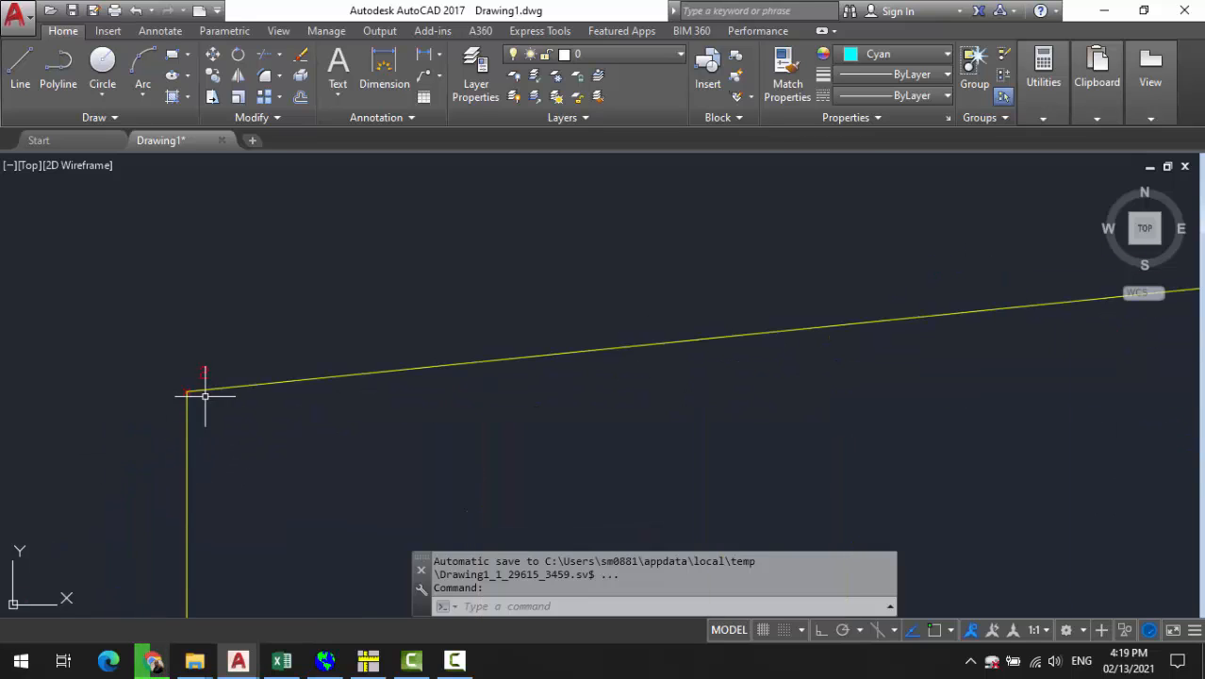
{"action": "scroll", "coordinate": [184, 400], "scroll_direction": "down", "scroll_amount": 2}
{"action": "scroll", "coordinate": [1108, 313], "scroll_direction": "up", "scroll_amount": 5}
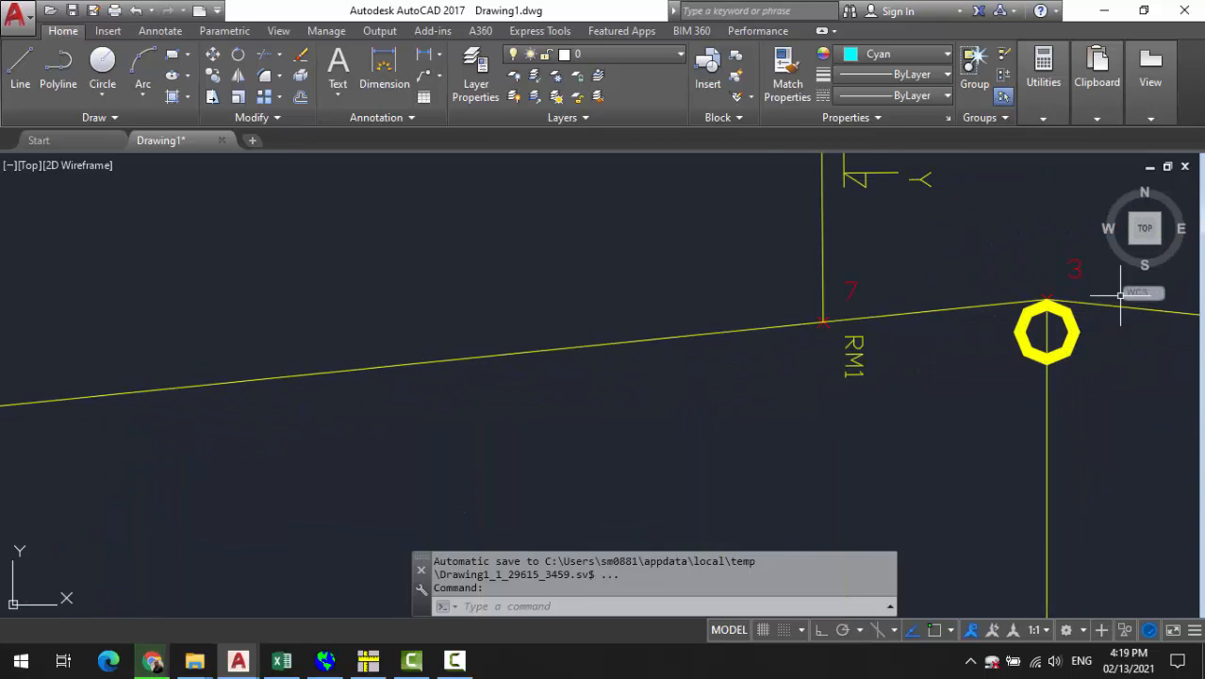
Switch to MATRIX 3D and review the node 7 and 8 definitions against the RL and RR member entries
{"action": "left_click", "coordinate": [367, 660]}
{"action": "scroll", "coordinate": [373, 321], "scroll_direction": "down", "scroll_amount": 3}
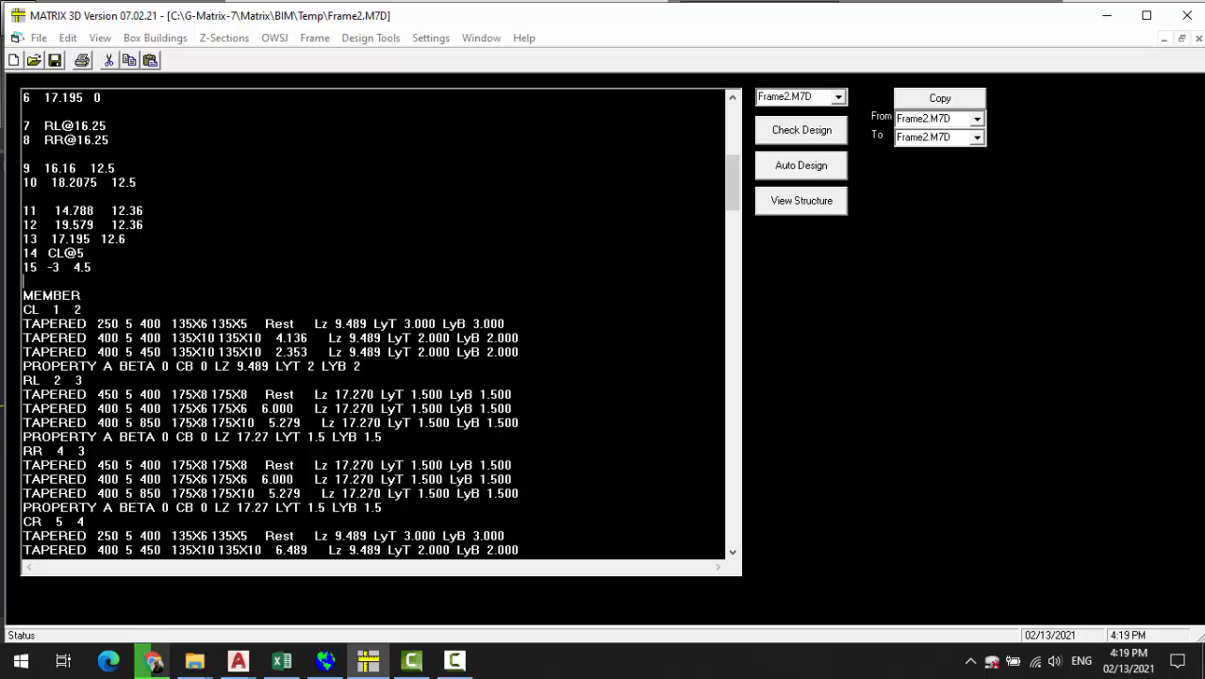
{"action": "scroll", "coordinate": [372, 320], "scroll_direction": "up", "scroll_amount": 3}
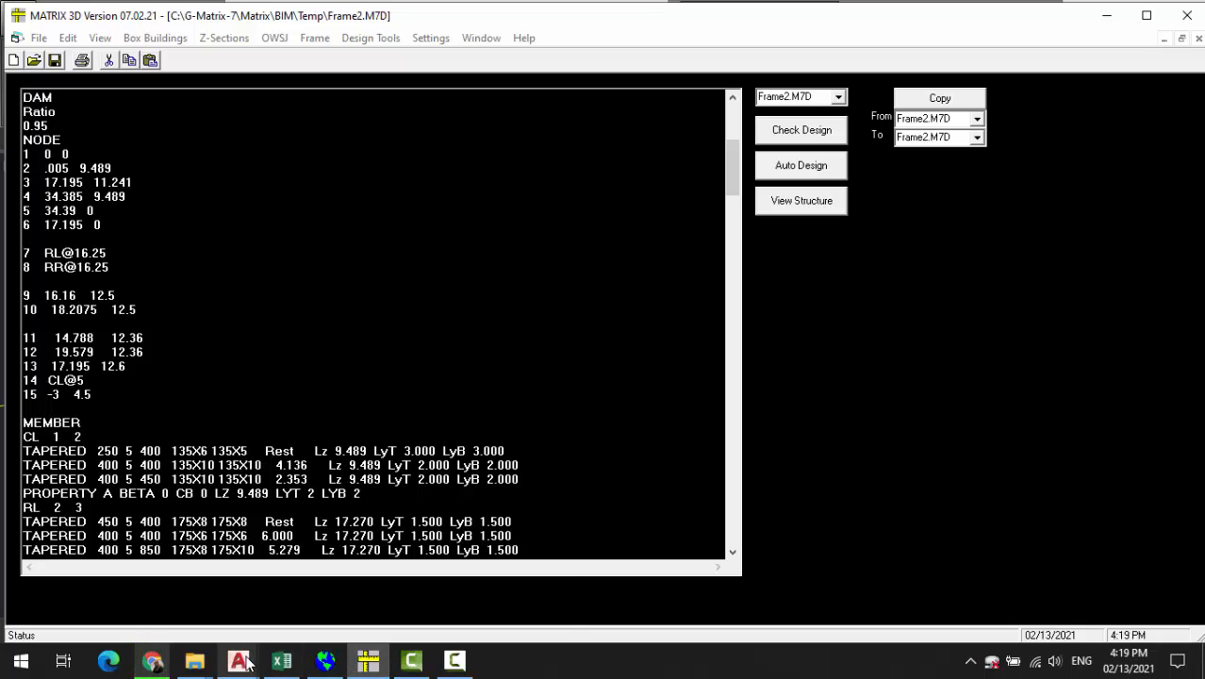
Switch to the AutoCAD roof monitor drawing and trace the left rafter from node 2 through node 7 to node 3
{"action": "mouse_move", "coordinate": [238, 660]}
{"action": "left_click", "coordinate": [276, 590]}
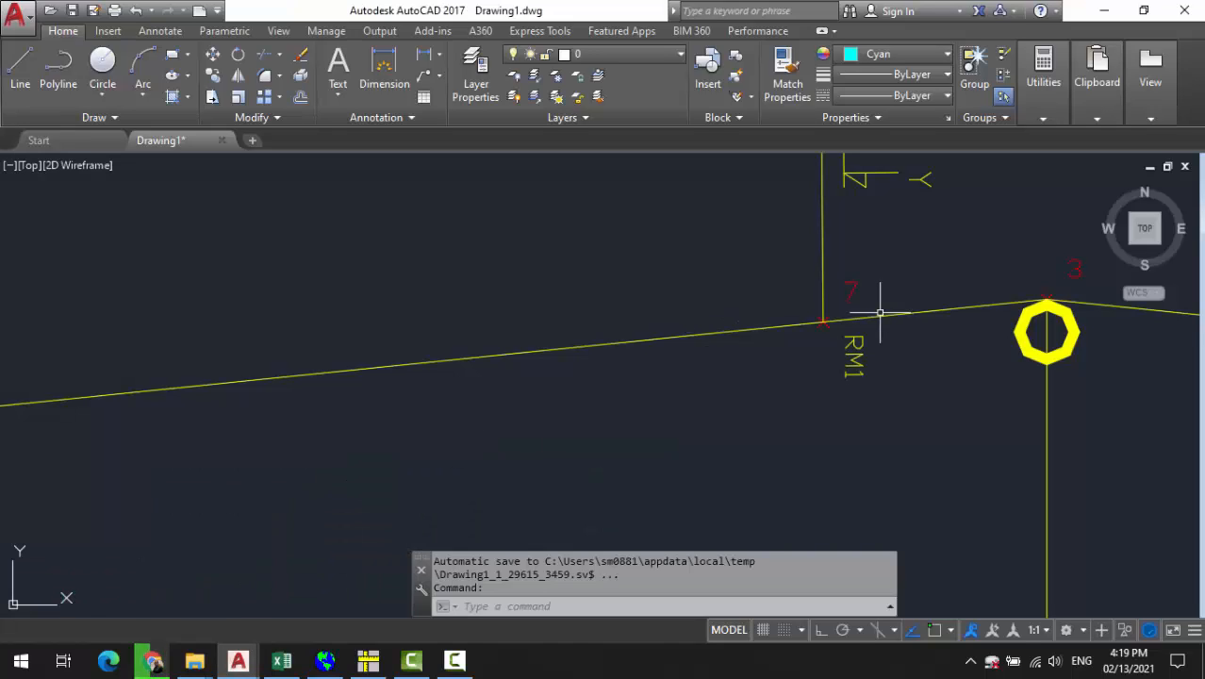
{"action": "scroll", "coordinate": [847, 290], "scroll_direction": "down", "scroll_amount": 5}
{"action": "scroll", "coordinate": [847, 290], "scroll_direction": "down", "scroll_amount": 3}
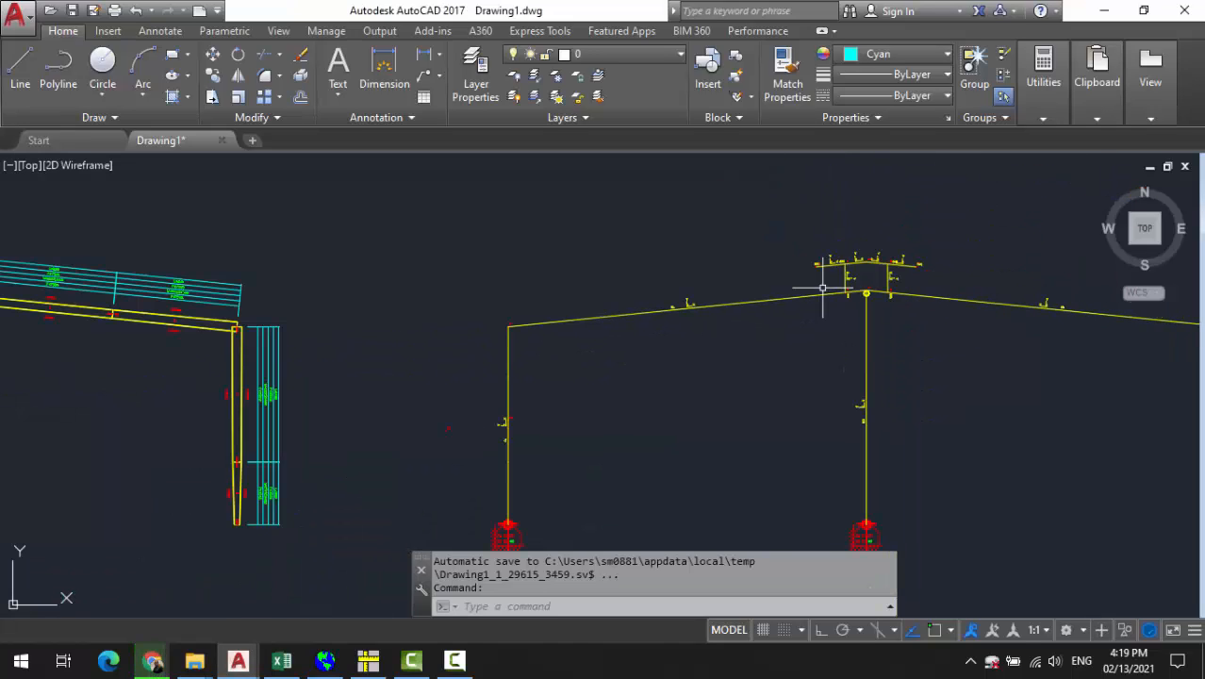
{"action": "scroll", "coordinate": [511, 325], "scroll_direction": "up", "scroll_amount": 5}
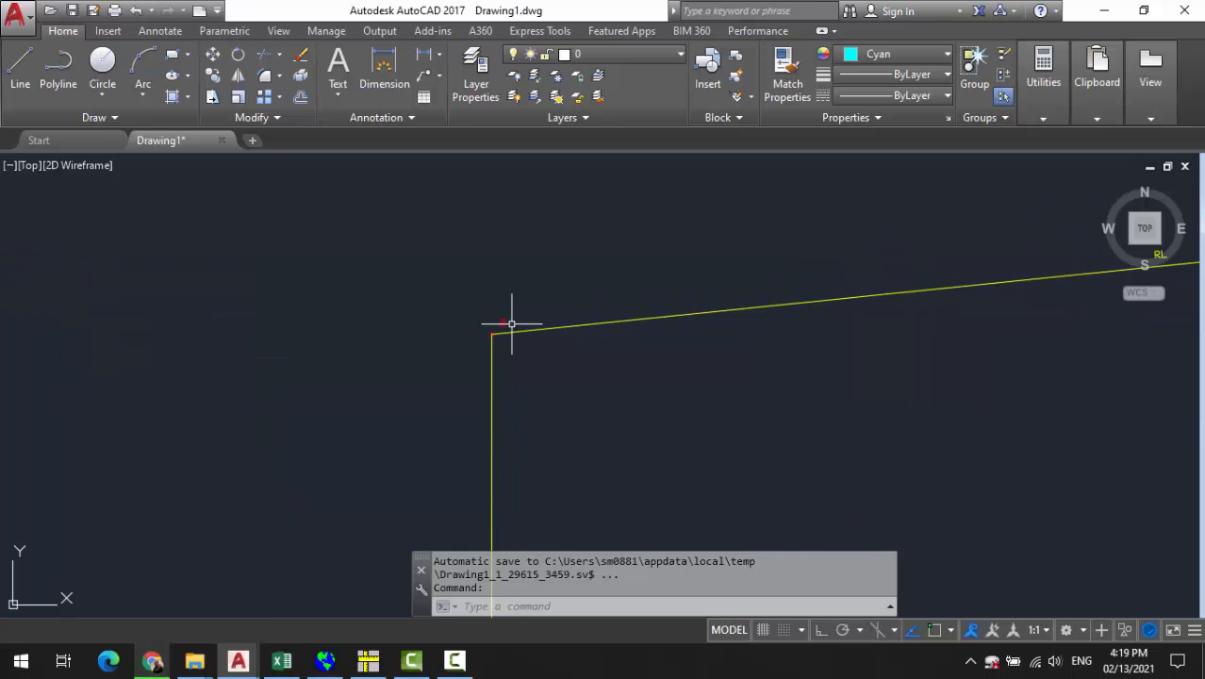
{"action": "scroll", "coordinate": [492, 336], "scroll_direction": "down", "scroll_amount": 5}
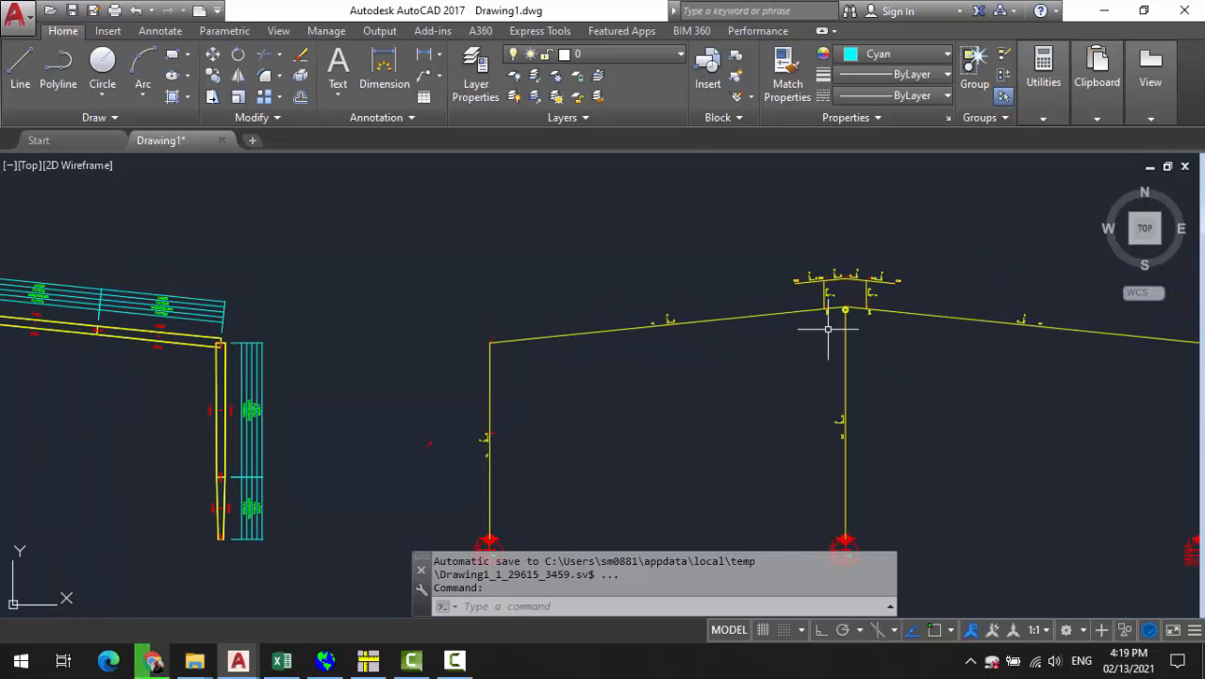
{"action": "scroll", "coordinate": [830, 294], "scroll_direction": "up", "scroll_amount": 5}
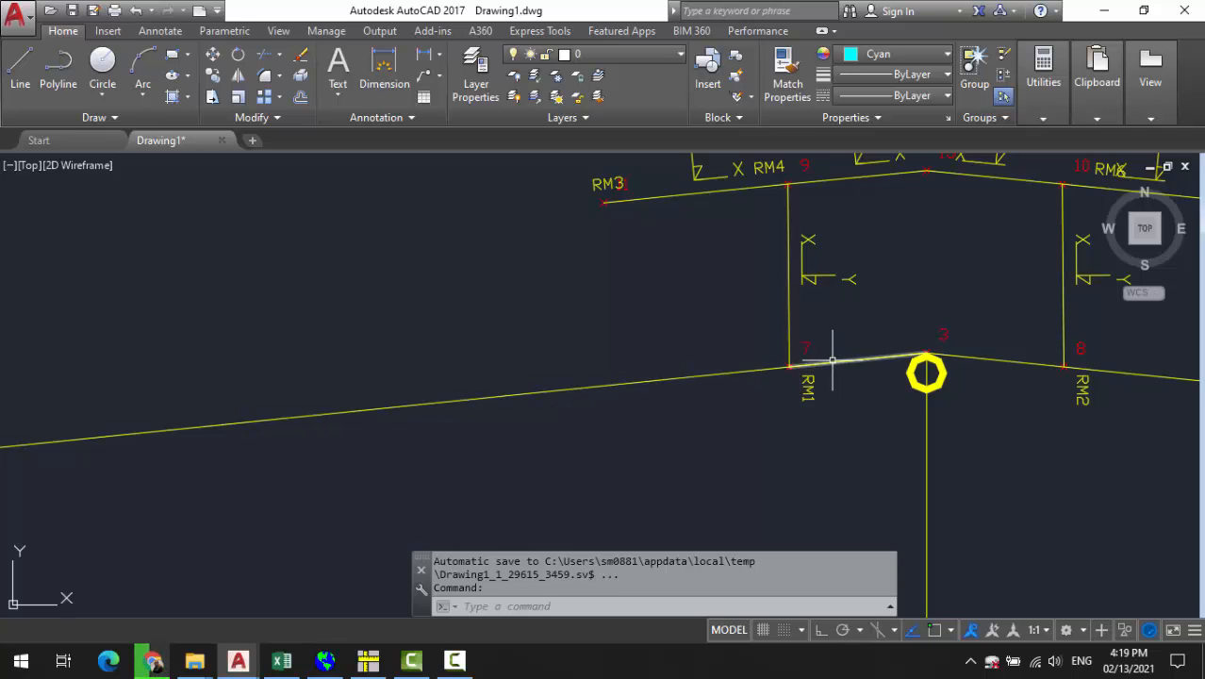
{"action": "scroll", "coordinate": [785, 364], "scroll_direction": "down", "scroll_amount": 5}
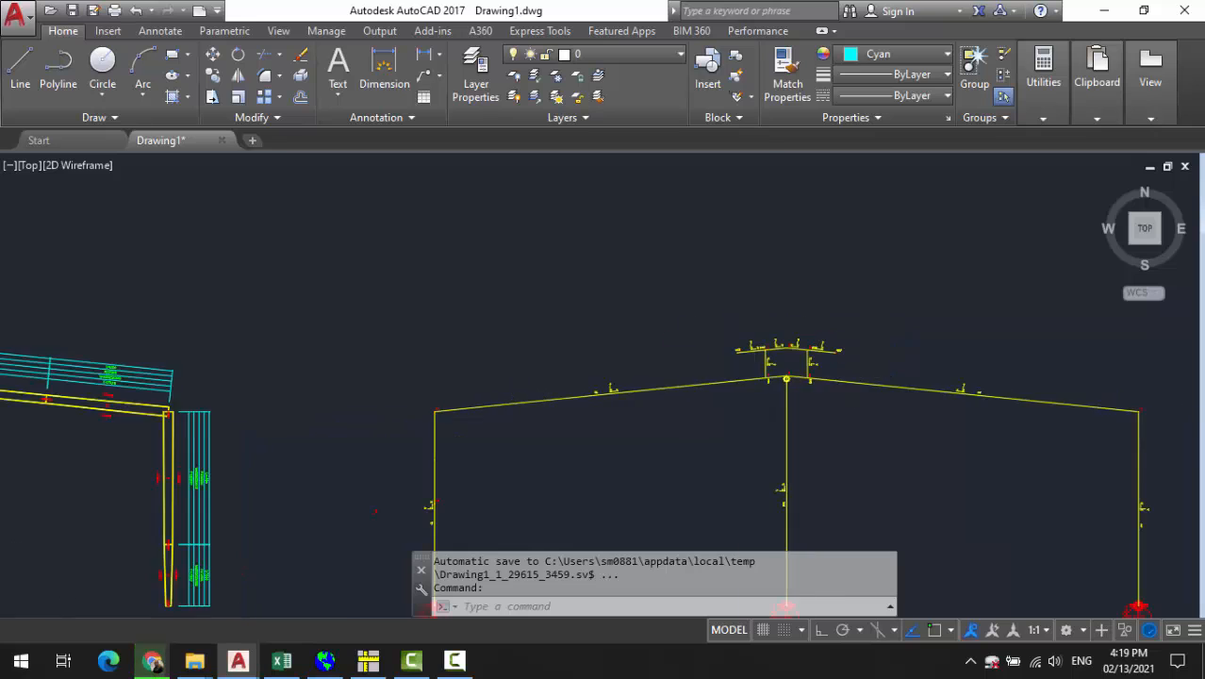
Examine the right rafter in the roof monitor drawing, tracing node 8 between node 4 and ridge node 3
{"action": "scroll", "coordinate": [844, 377], "scroll_direction": "up", "scroll_amount": 8}
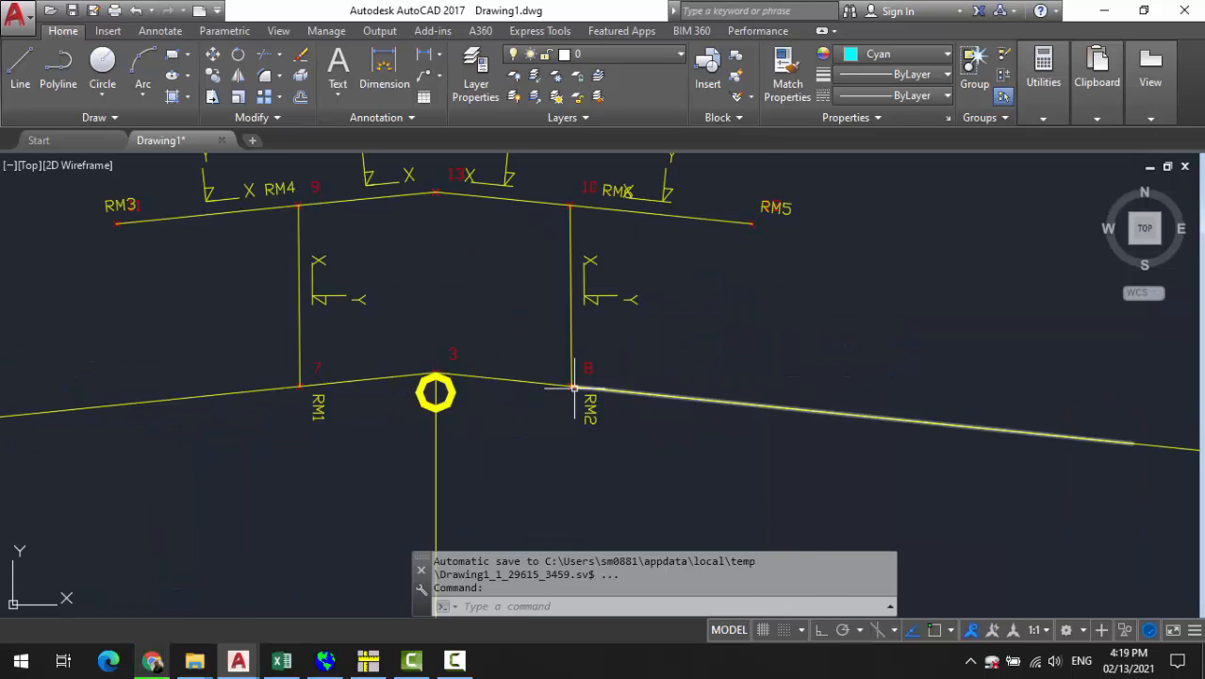
{"action": "scroll", "coordinate": [576, 368], "scroll_direction": "down", "scroll_amount": 8}
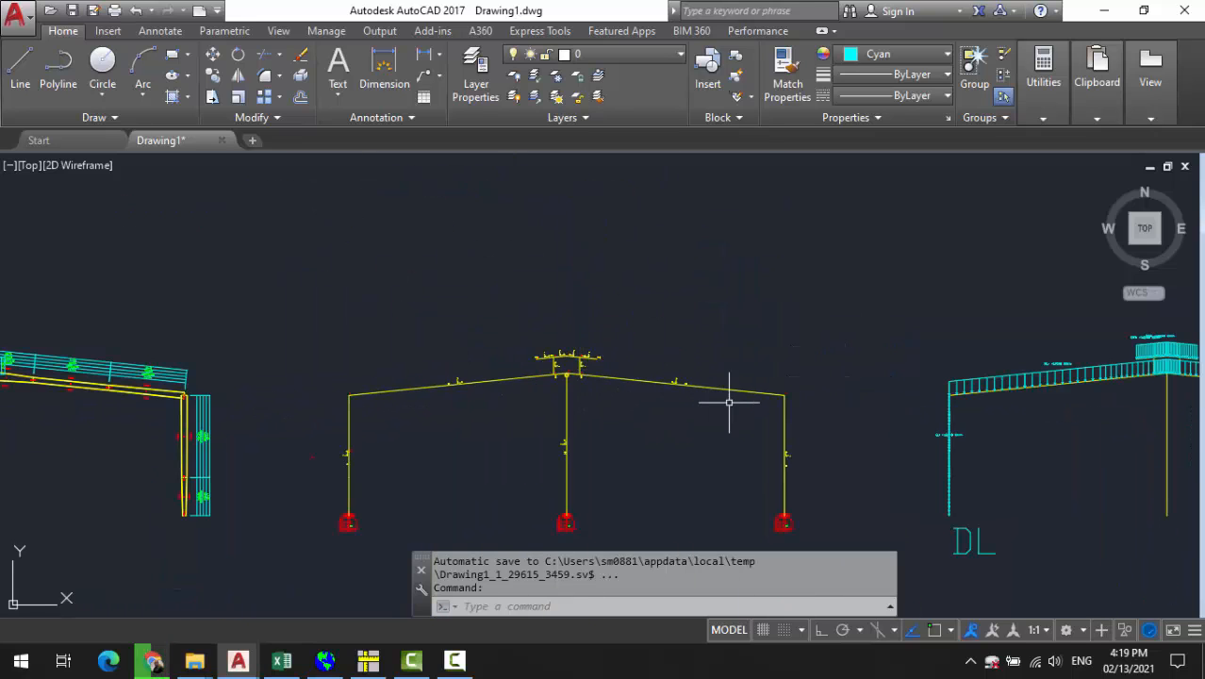
{"action": "scroll", "coordinate": [731, 403], "scroll_direction": "up", "scroll_amount": 4}
{"action": "scroll", "coordinate": [854, 392], "scroll_direction": "up", "scroll_amount": 3}
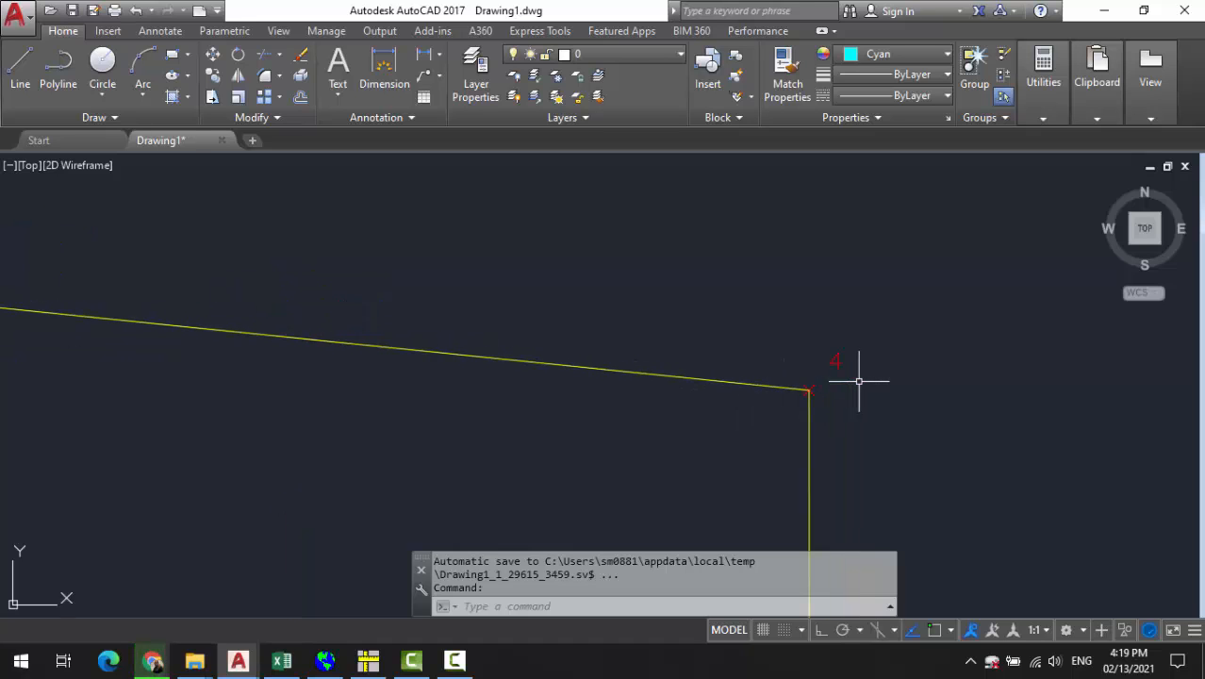
{"action": "scroll", "coordinate": [829, 367], "scroll_direction": "down", "scroll_amount": 5}
{"action": "scroll", "coordinate": [451, 339], "scroll_direction": "up", "scroll_amount": 6}
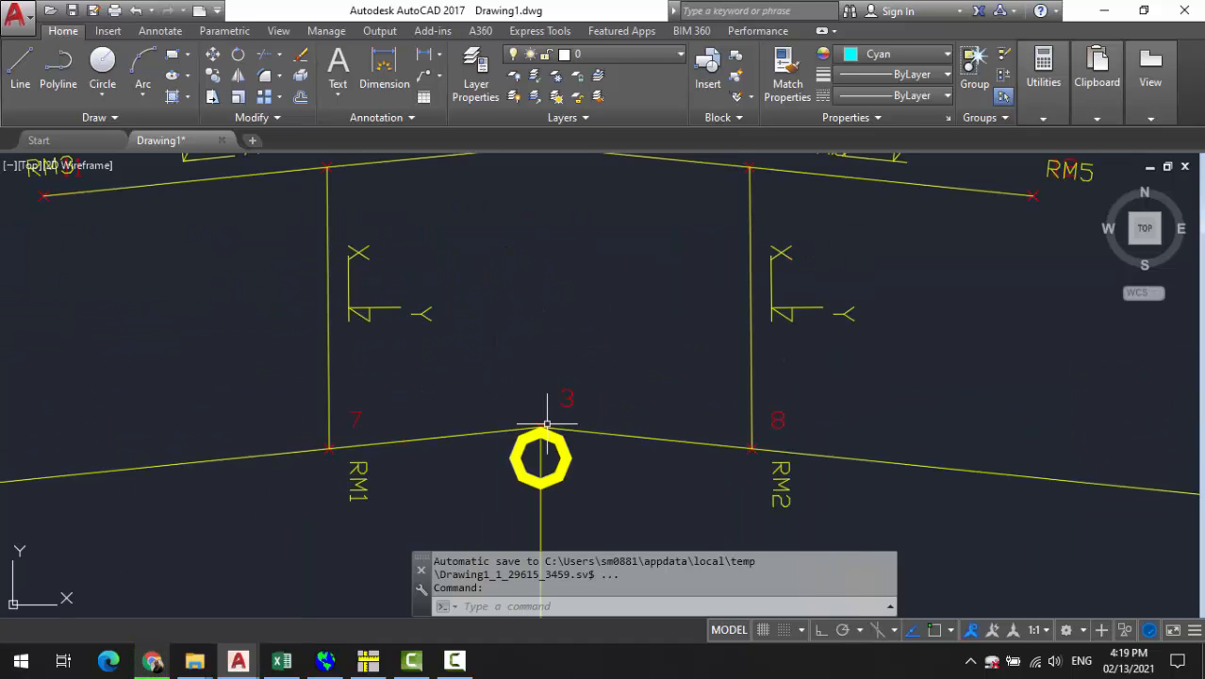
{"action": "scroll", "coordinate": [547, 425], "scroll_direction": "down", "scroll_amount": 5}
Switch to MATRIX 3D and compare the RR member's start and end nodes with the node 8 definition
{"action": "key", "text": "alt+Tab"}
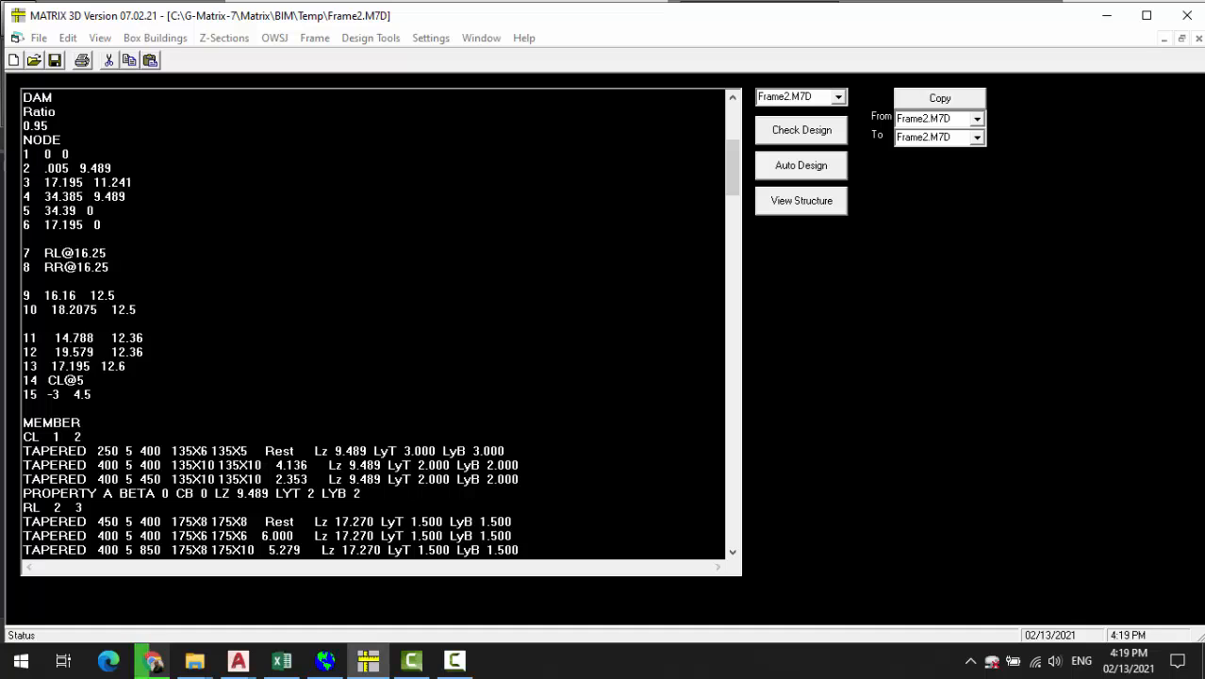
{"action": "scroll", "coordinate": [377, 321], "scroll_direction": "down", "scroll_amount": 5}
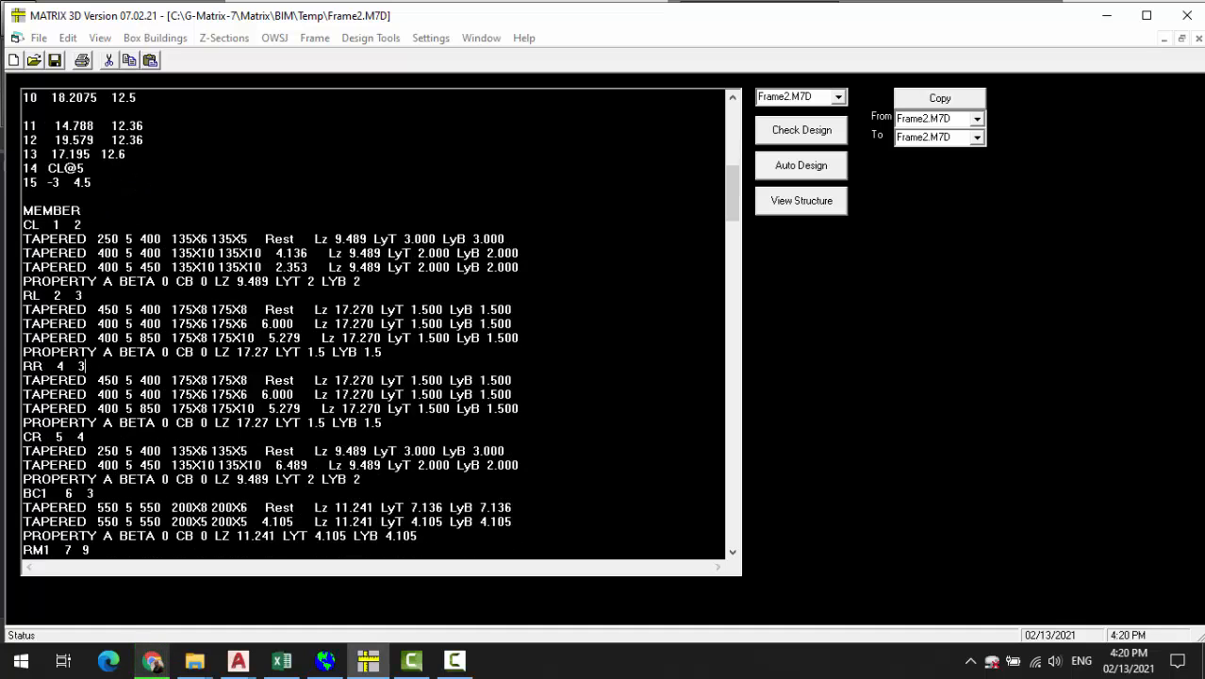
{"action": "scroll", "coordinate": [377, 321], "scroll_direction": "up", "scroll_amount": 5}
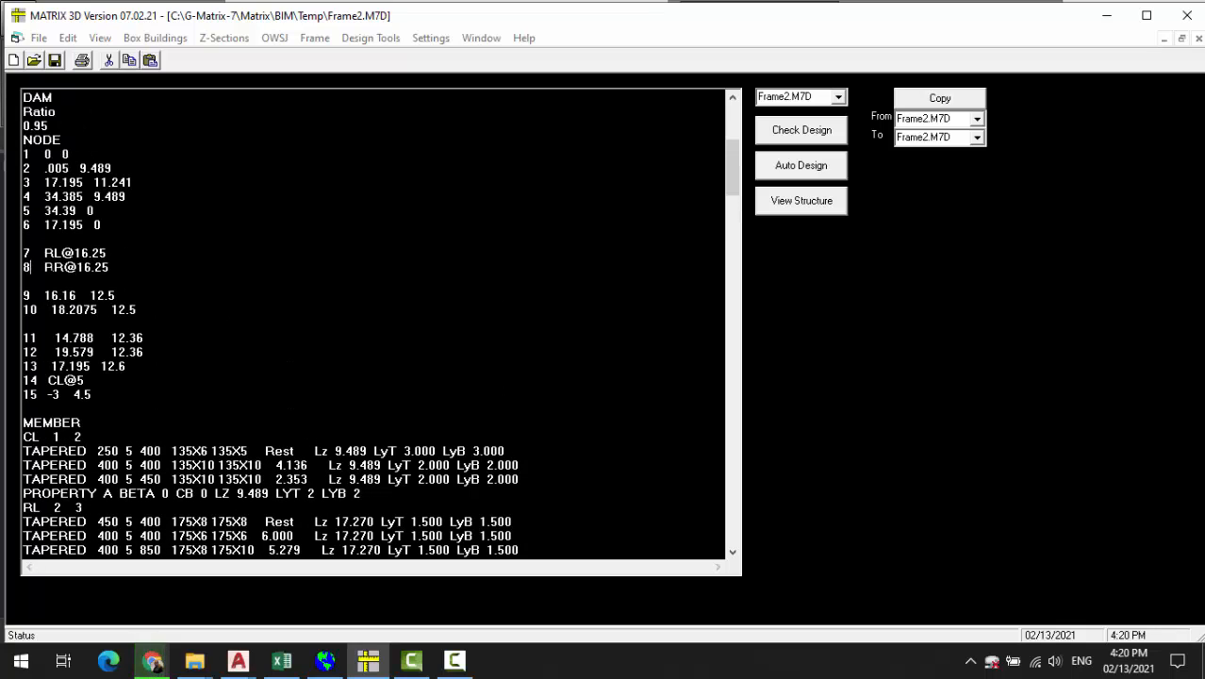
{"action": "left_click", "coordinate": [64, 267]}
Switch back to the AutoCAD roof monitor drawing and examine node 8's position from node 4 and the monitor nodes above the ridge
{"action": "left_click", "coordinate": [237, 660]}
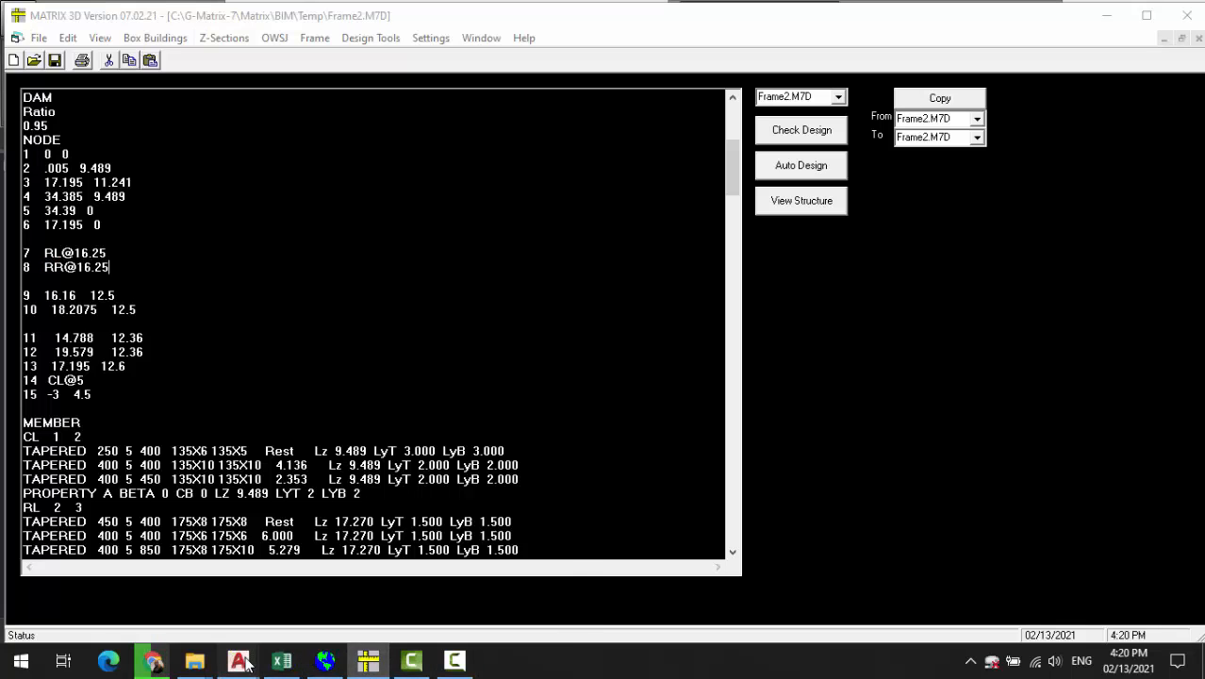
{"action": "left_click", "coordinate": [317, 605]}
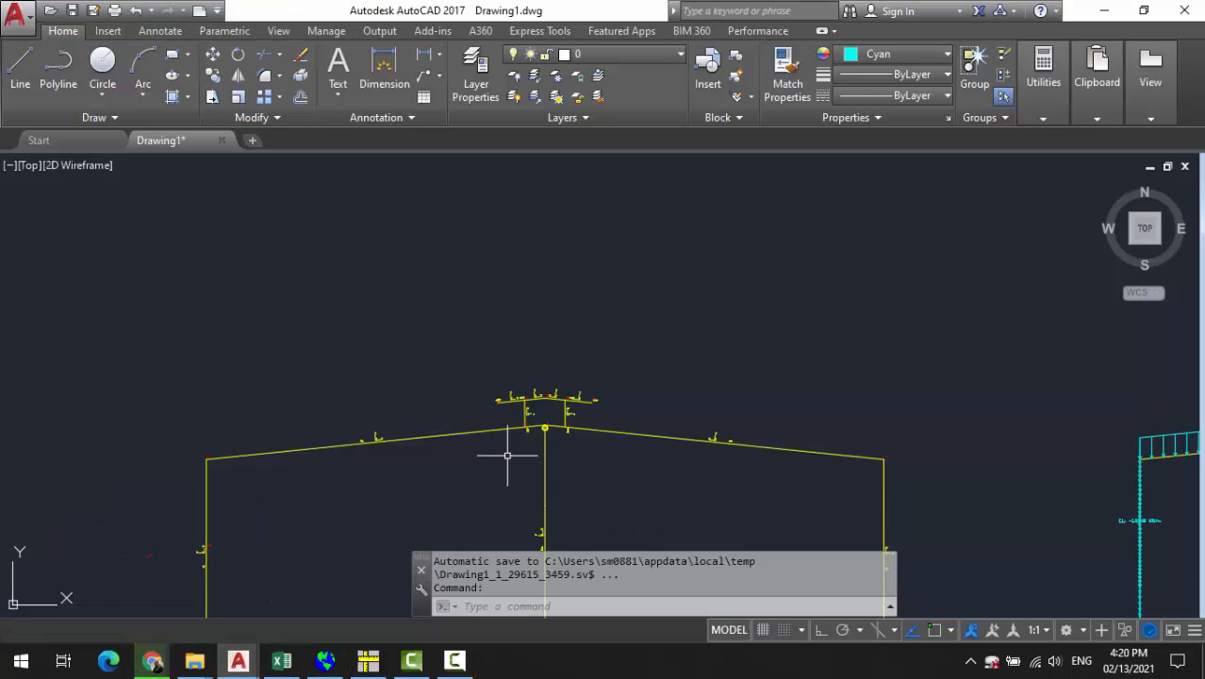
{"action": "scroll", "coordinate": [727, 435], "scroll_direction": "up", "scroll_amount": 4}
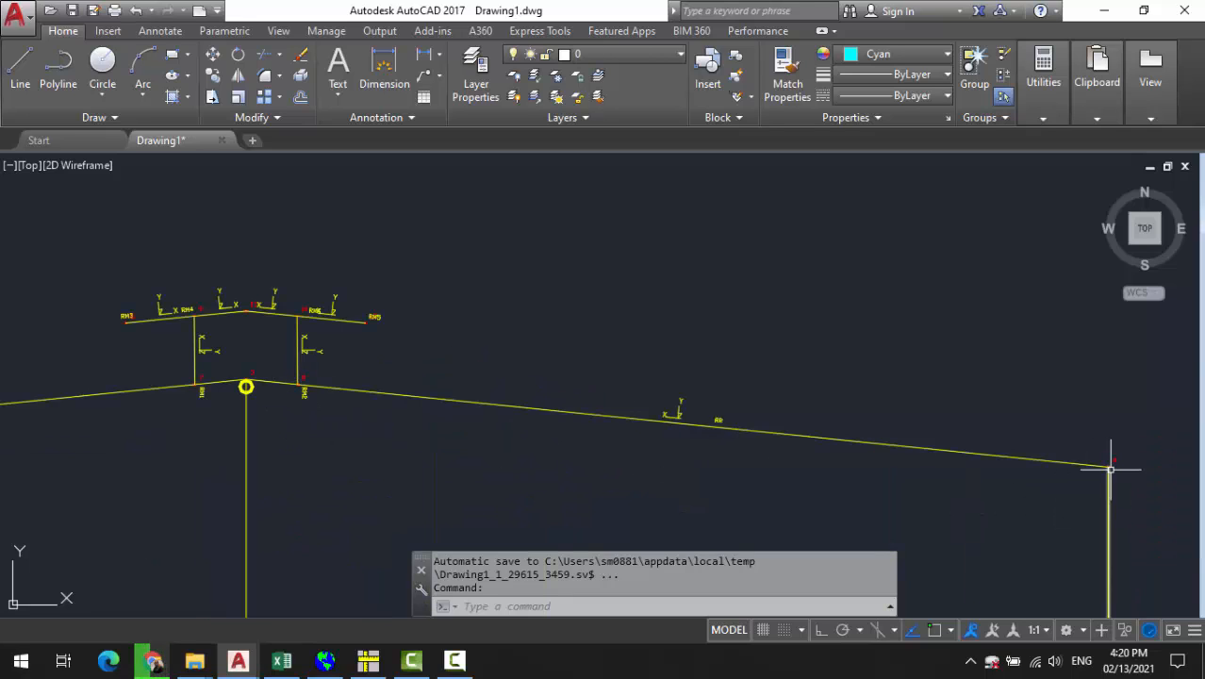
{"action": "scroll", "coordinate": [304, 384], "scroll_direction": "up", "scroll_amount": 7}
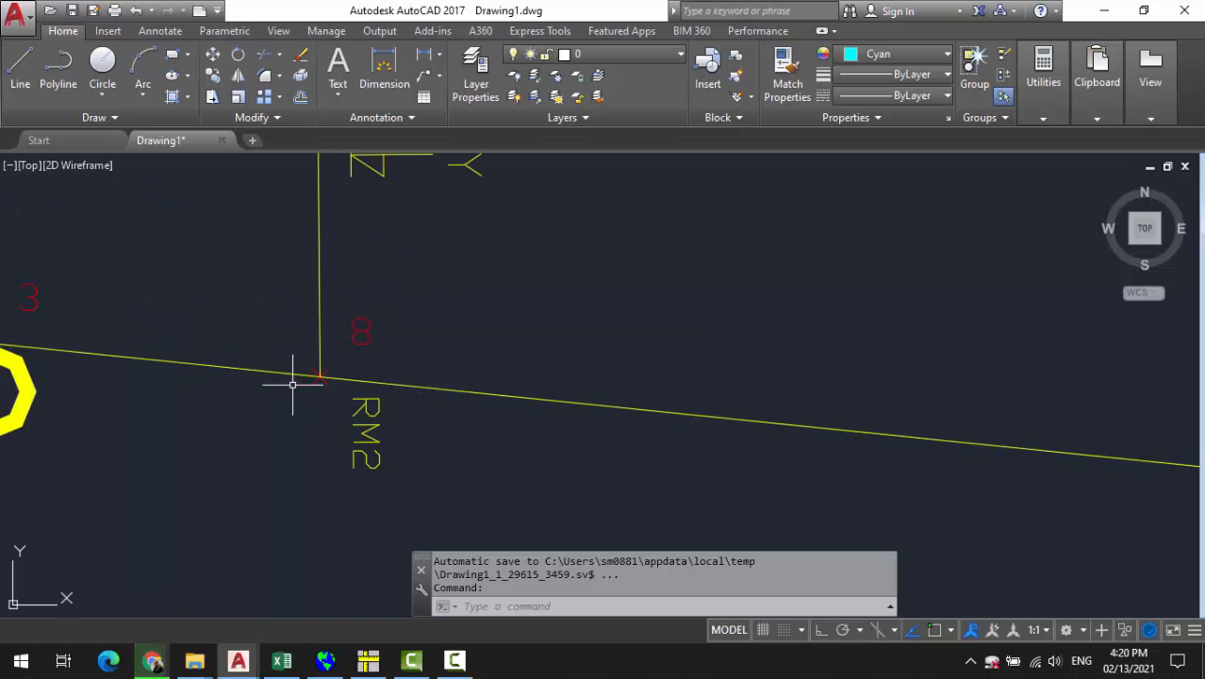
{"action": "scroll", "coordinate": [326, 382], "scroll_direction": "down", "scroll_amount": 6}
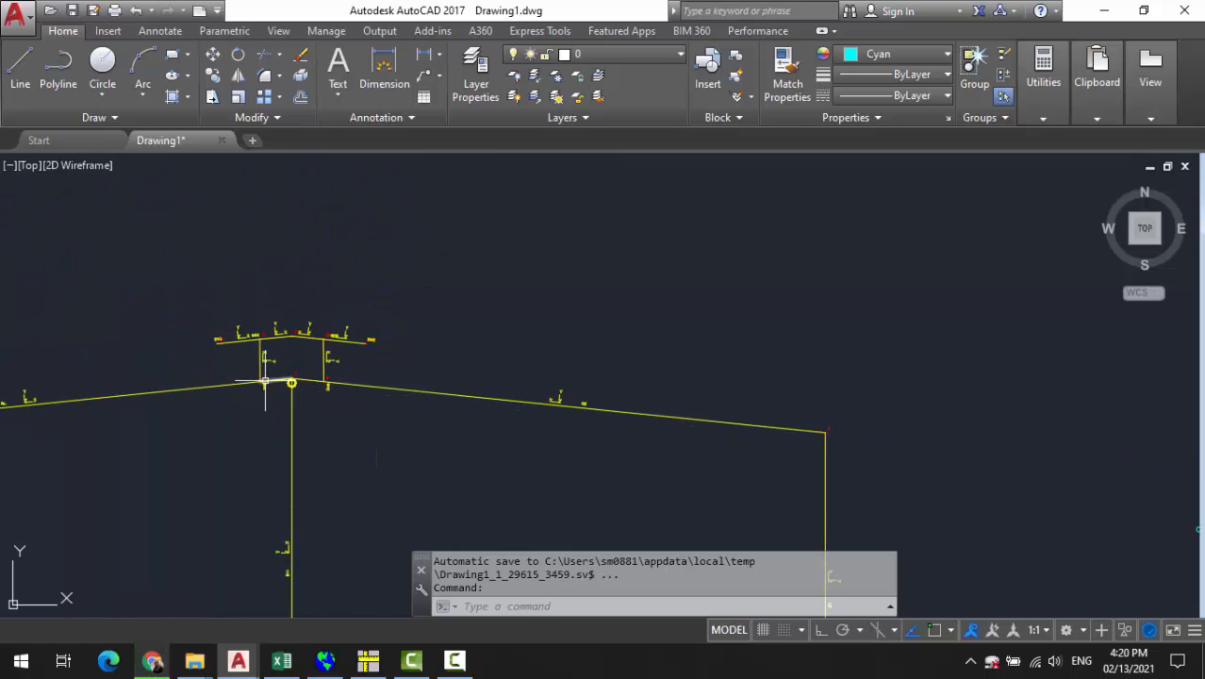
{"action": "scroll", "coordinate": [273, 381], "scroll_direction": "up", "scroll_amount": 2}
{"action": "scroll", "coordinate": [262, 381], "scroll_direction": "down", "scroll_amount": 8}
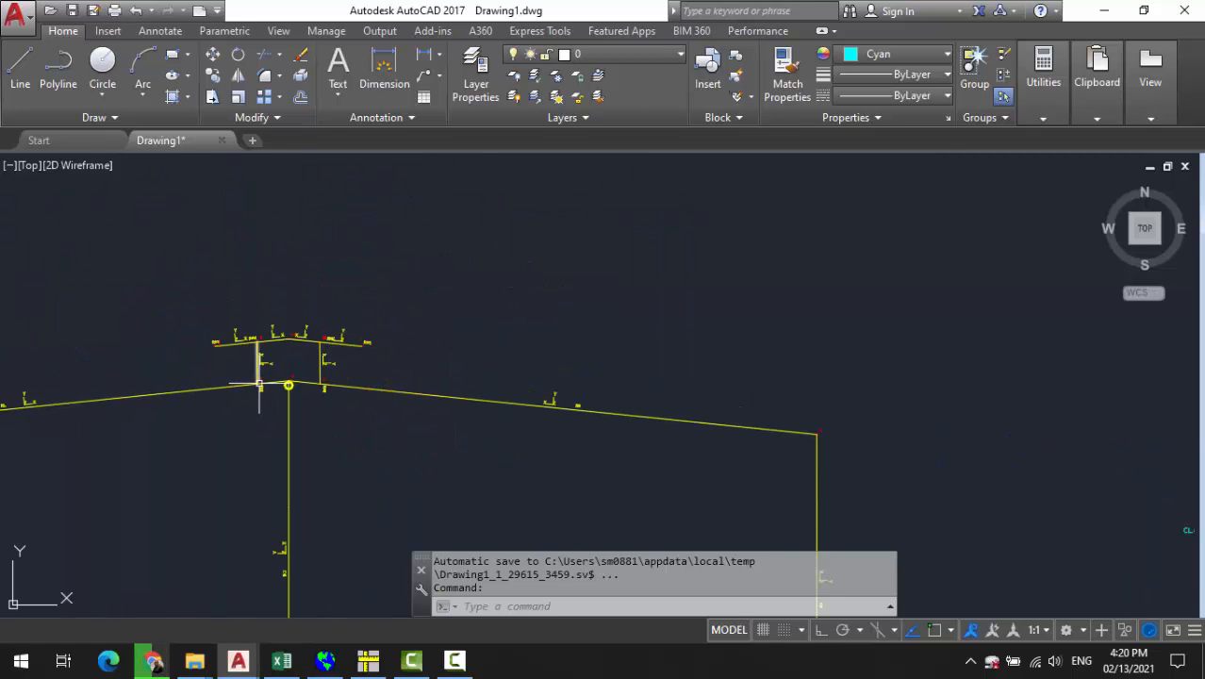
{"action": "scroll", "coordinate": [223, 342], "scroll_direction": "up", "scroll_amount": 6}
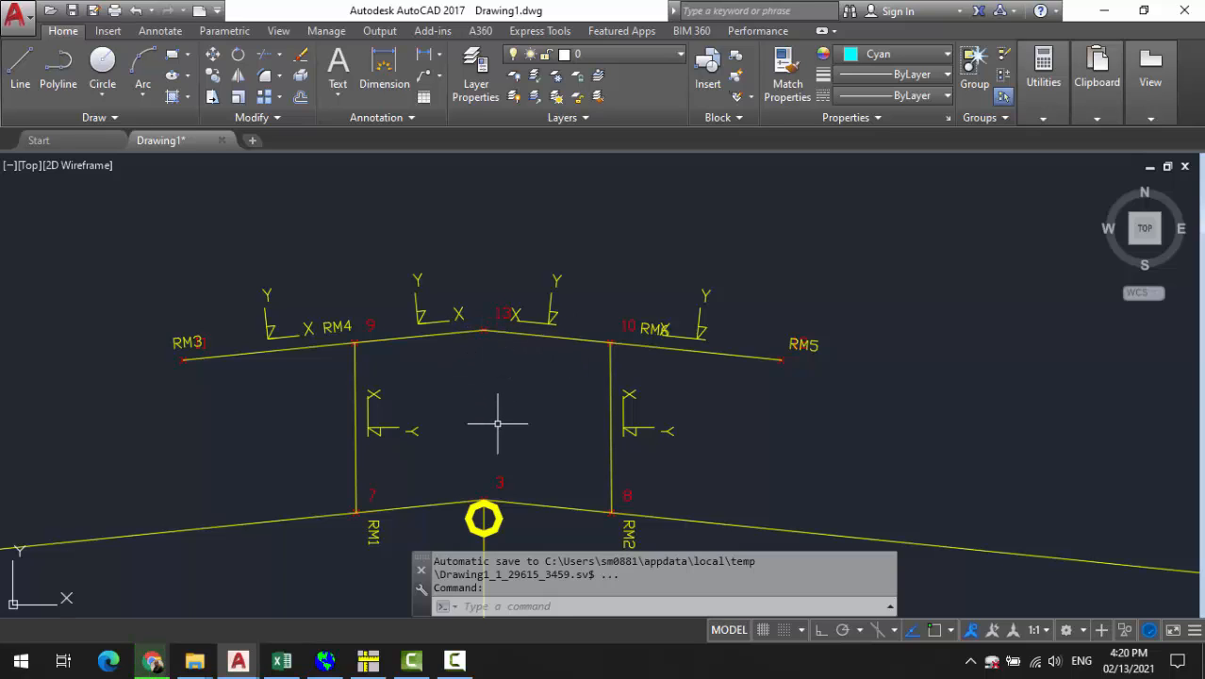
Switch to MATRIX 3D and separate node 13 in the node list with blank lines before and after it
{"action": "left_click", "coordinate": [368, 660]}
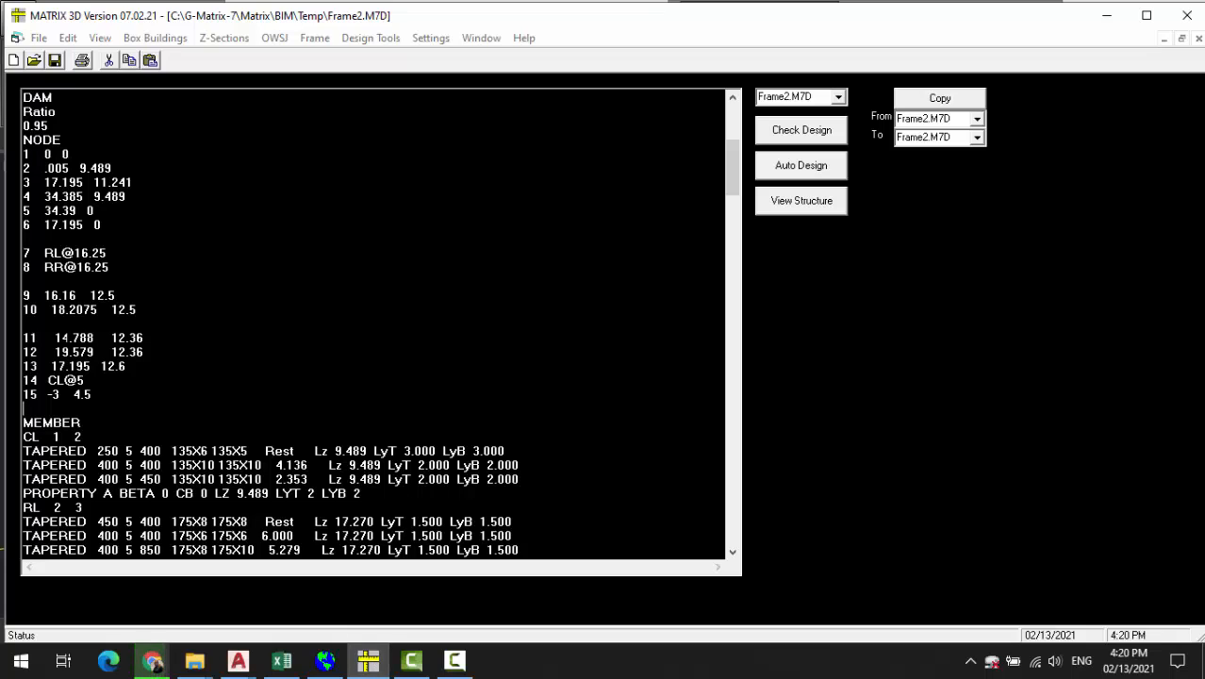
{"action": "left_click", "coordinate": [126, 365]}
{"action": "key", "text": "Return"}
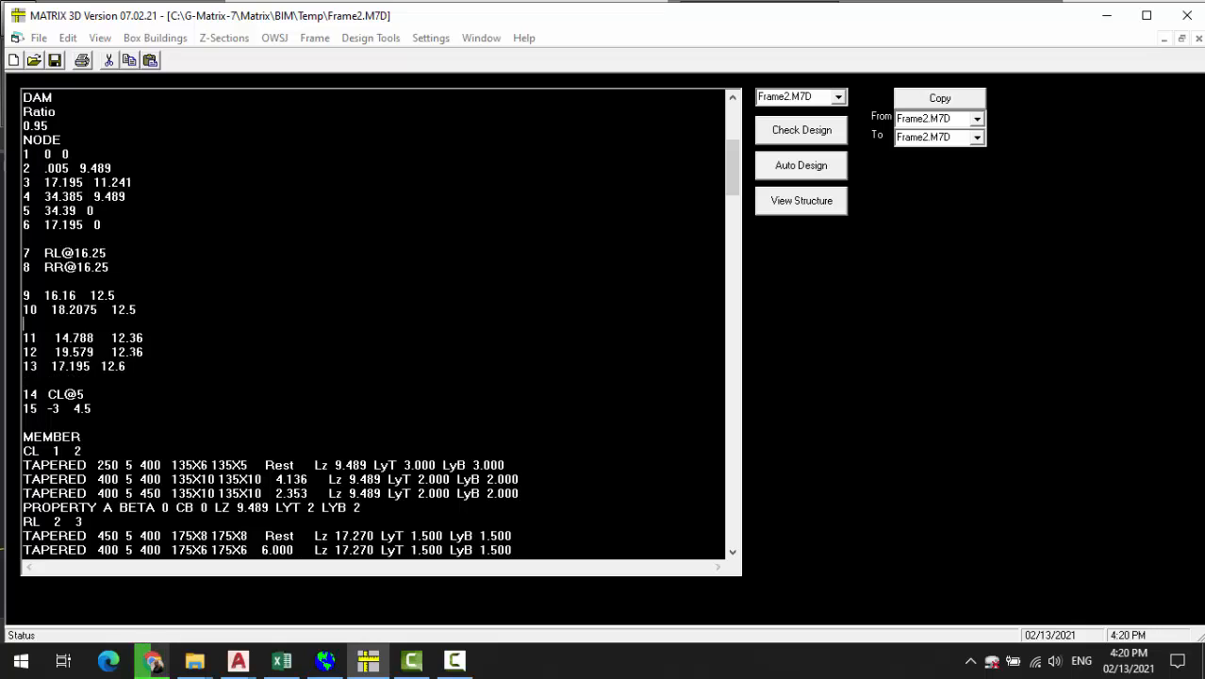
{"action": "key", "text": "Return"}
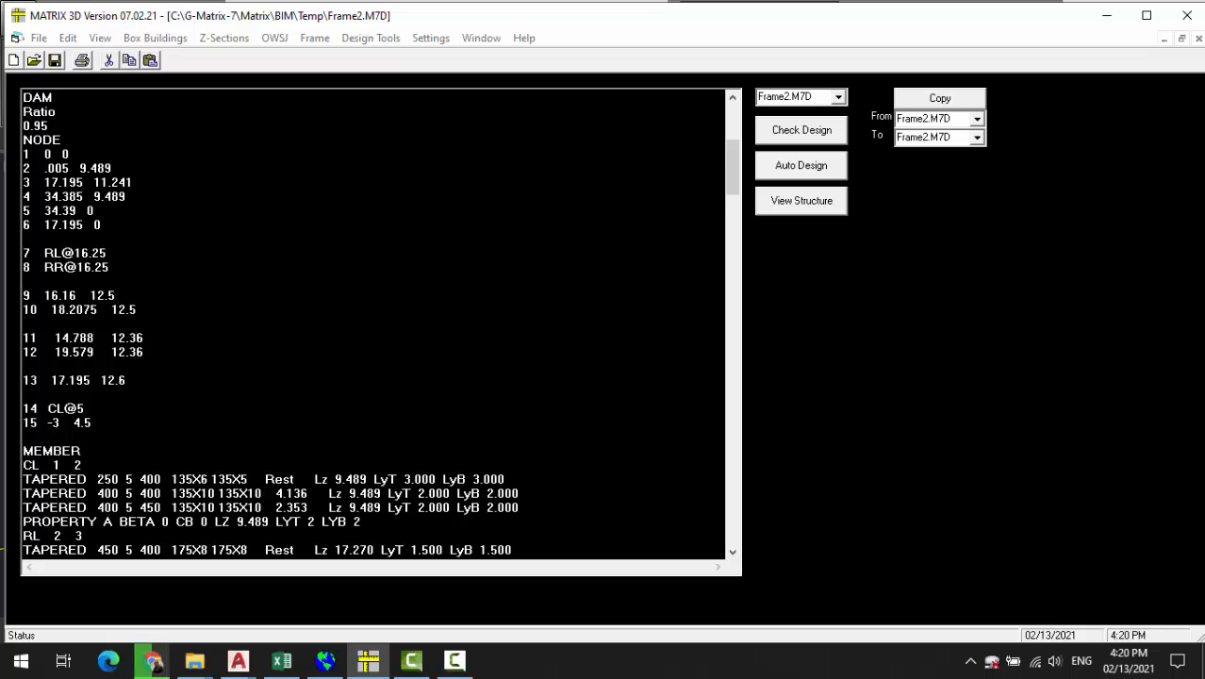
{"action": "key", "text": "Right"}
{"action": "key", "text": "Right"}
Review the coordinates of nodes 9 to 13 and the definitions of nodes 14 and 15 in the node list
{"action": "left_click", "coordinate": [30, 309]}
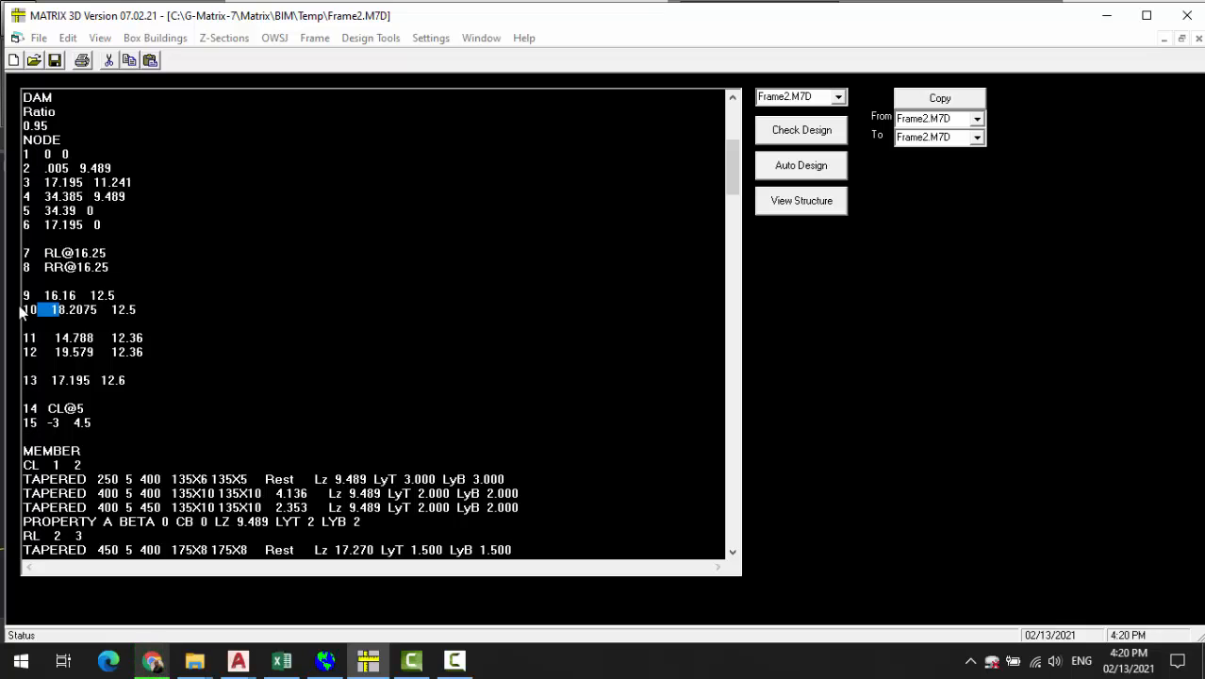
{"action": "left_click", "coordinate": [63, 338]}
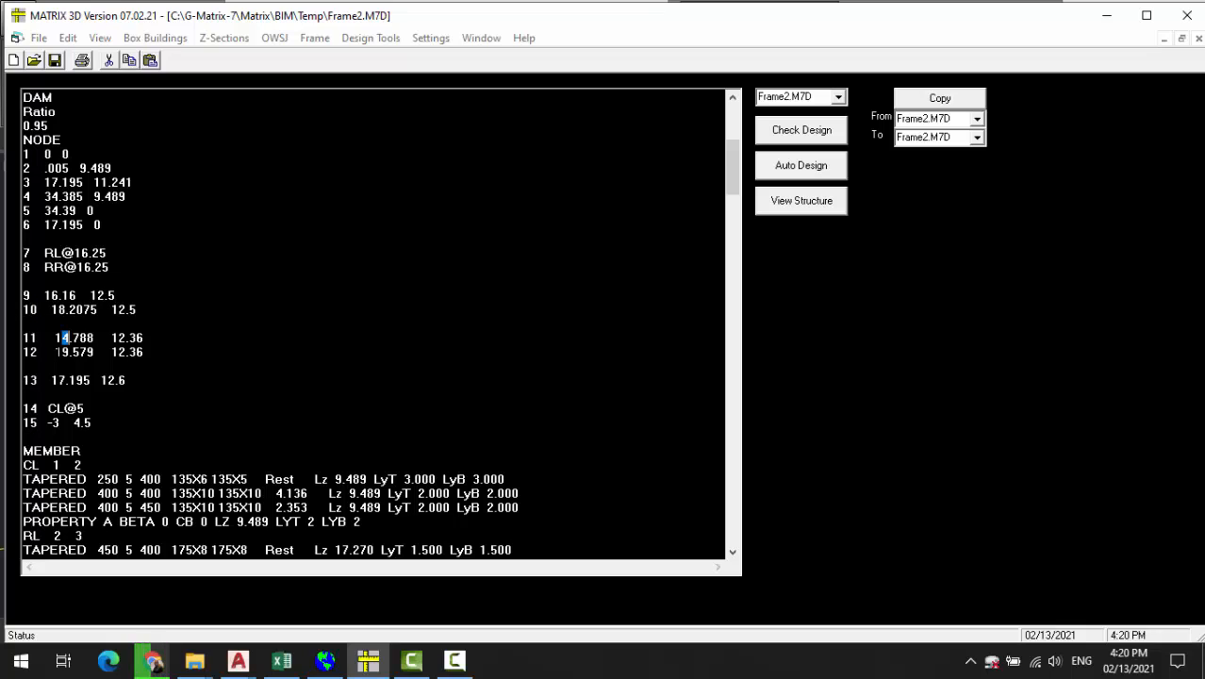
{"action": "left_click", "coordinate": [44, 352]}
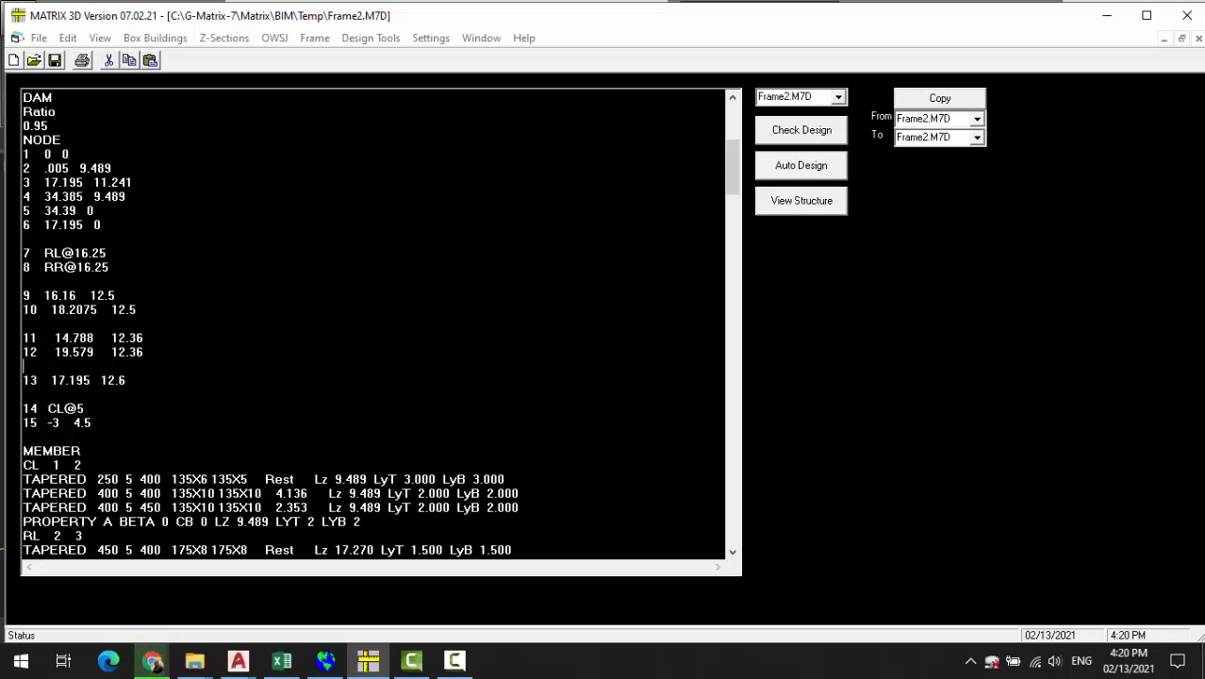
{"action": "left_click_drag", "start_coordinate": [23, 295], "coordinate": [144, 353]}
{"action": "left_click", "coordinate": [143, 351]}
{"action": "left_click", "coordinate": [127, 380]}
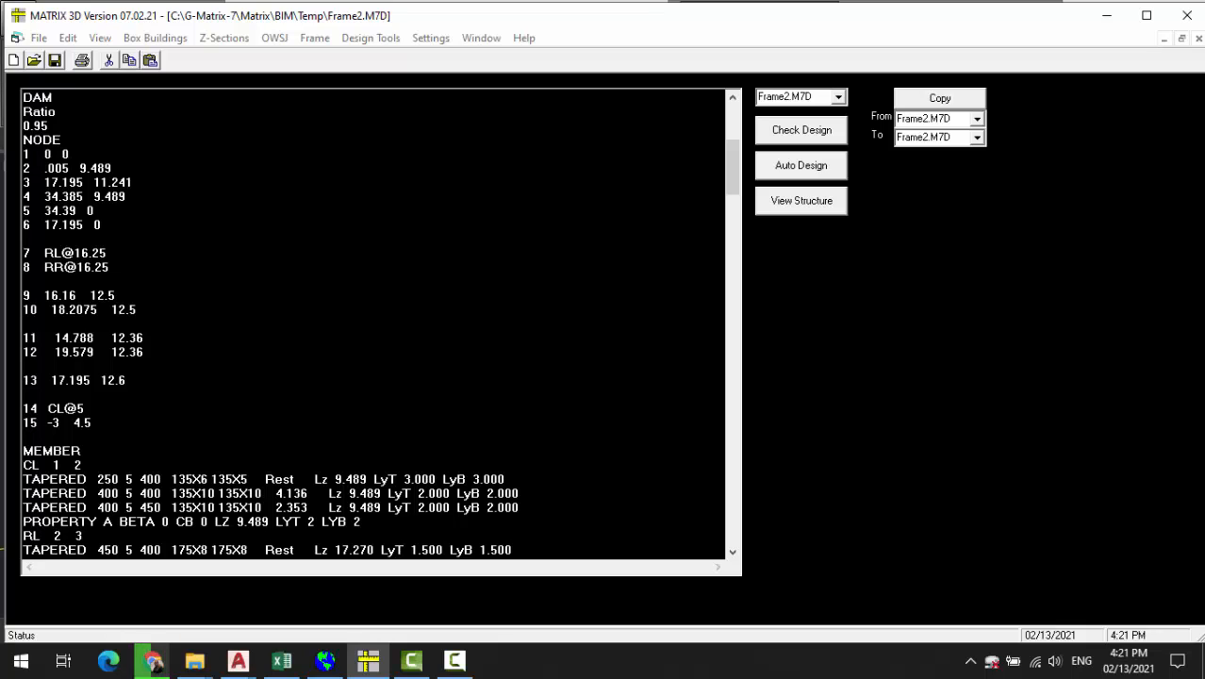
{"action": "scroll", "coordinate": [377, 325], "scroll_direction": "down", "scroll_amount": 3}
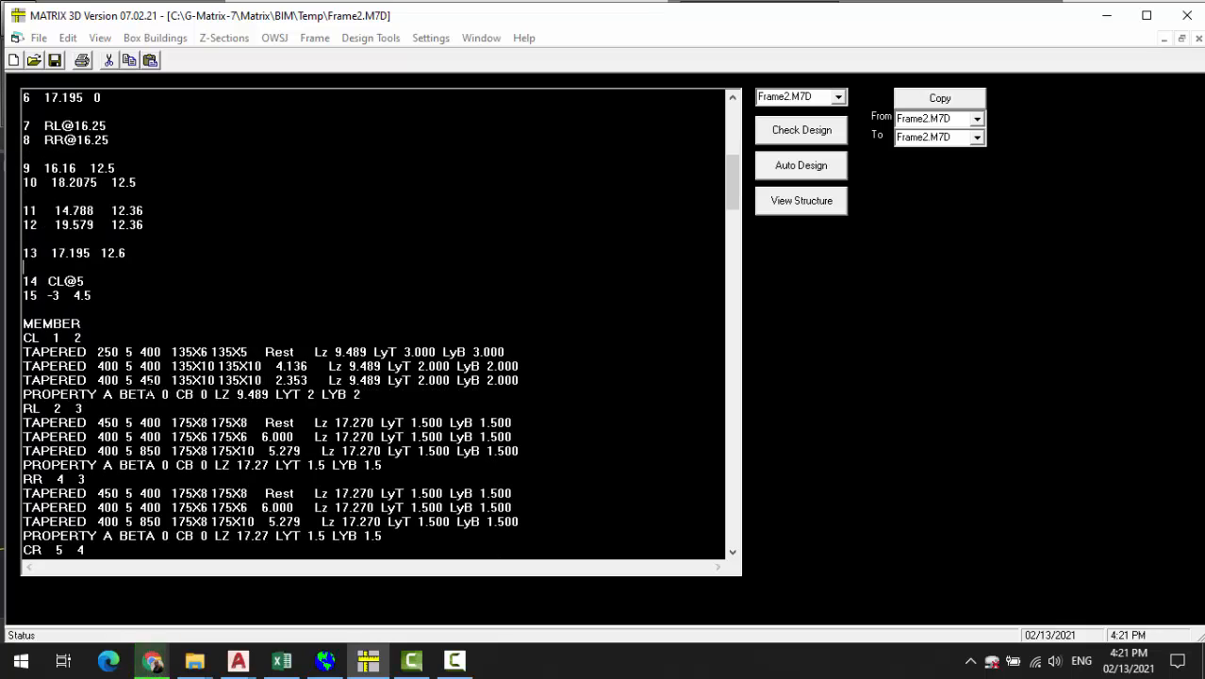
{"action": "scroll", "coordinate": [377, 326], "scroll_direction": "up", "scroll_amount": 2}
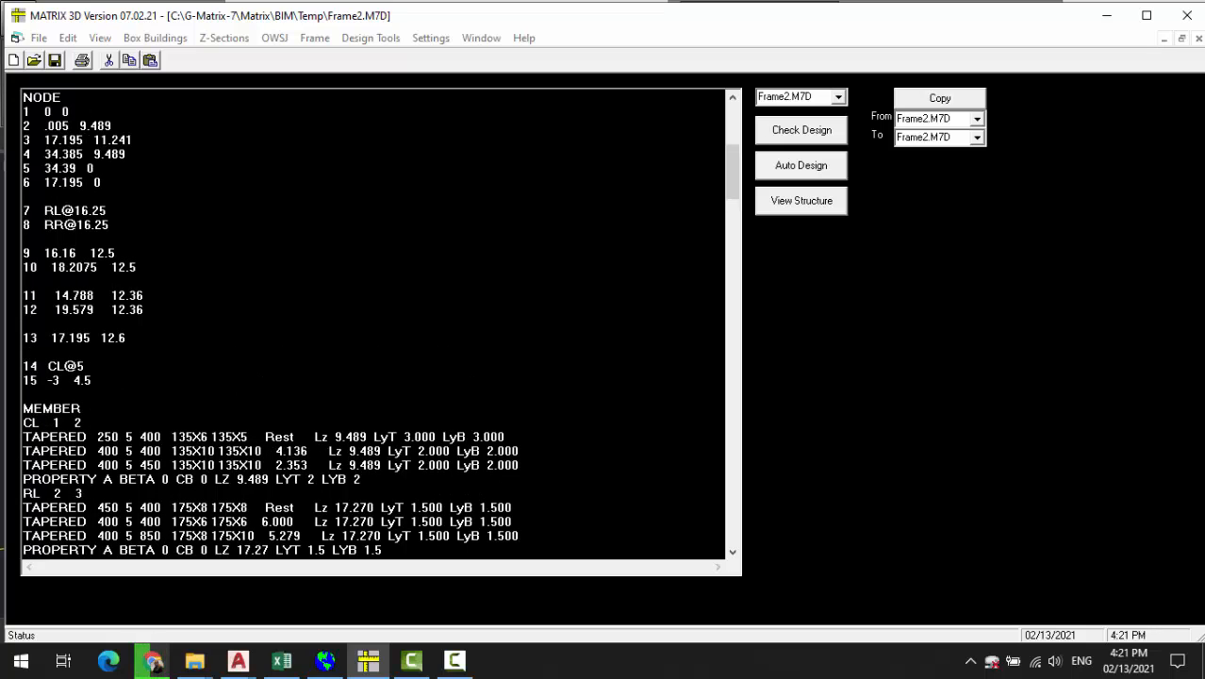
Switch to AutoCAD, check the roof monitor frame, and examine the sloping member outside the left column in the load case drawing
{"action": "left_click", "coordinate": [238, 660]}
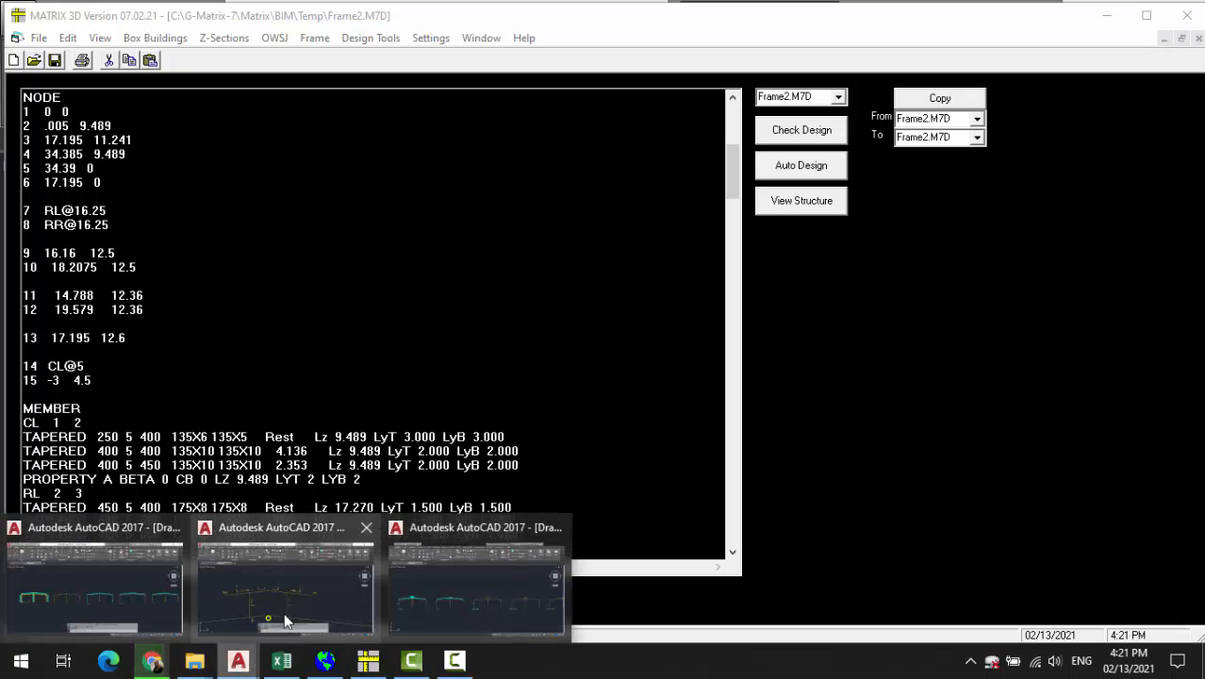
{"action": "left_click", "coordinate": [285, 621]}
{"action": "scroll", "coordinate": [335, 429], "scroll_direction": "down", "scroll_amount": 3}
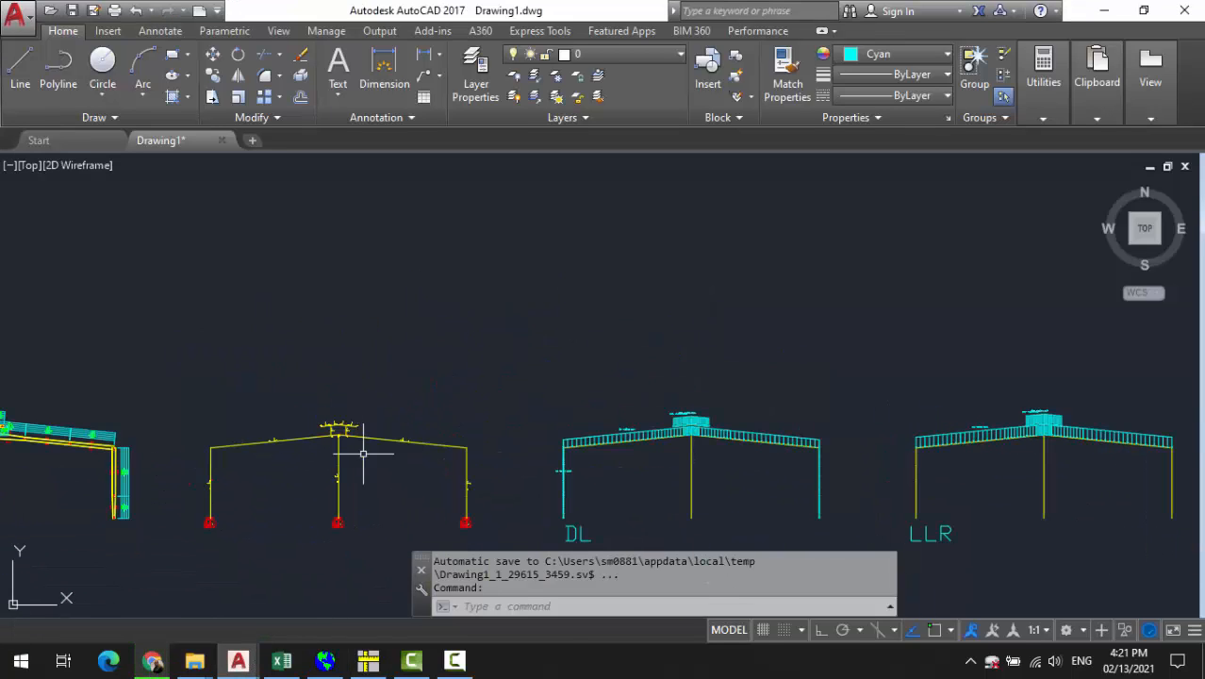
{"action": "mouse_move", "coordinate": [238, 660]}
{"action": "left_click", "coordinate": [479, 578]}
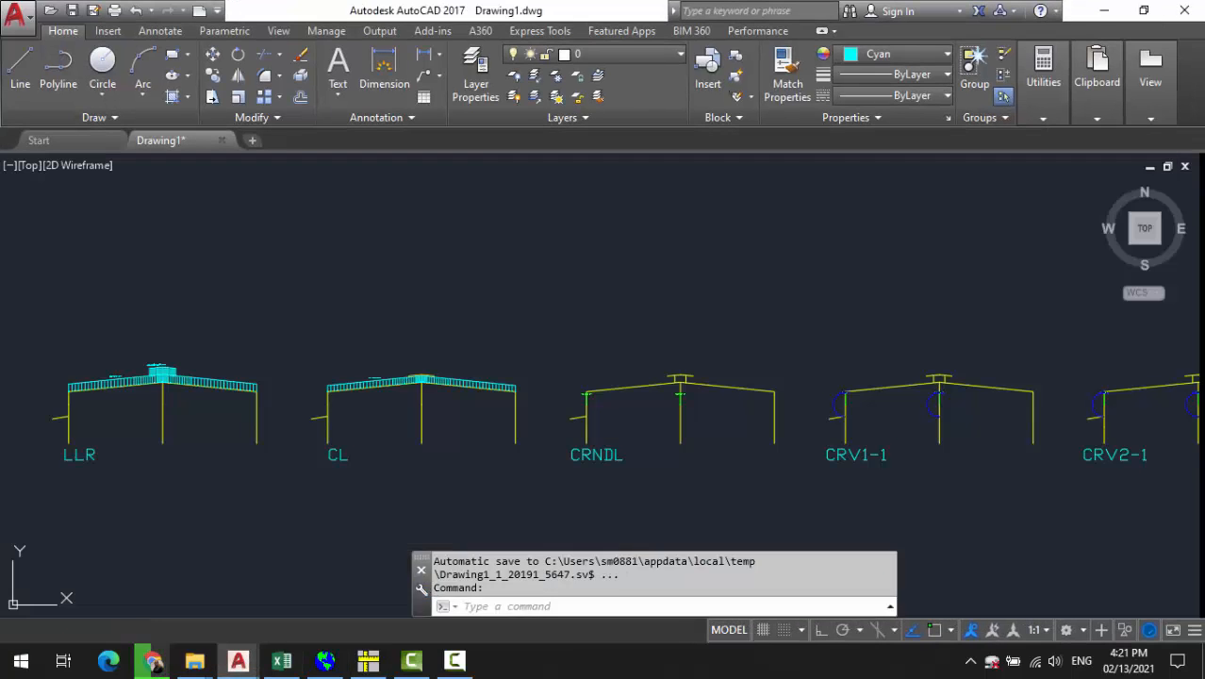
{"action": "scroll", "coordinate": [592, 409], "scroll_direction": "up", "scroll_amount": 6}
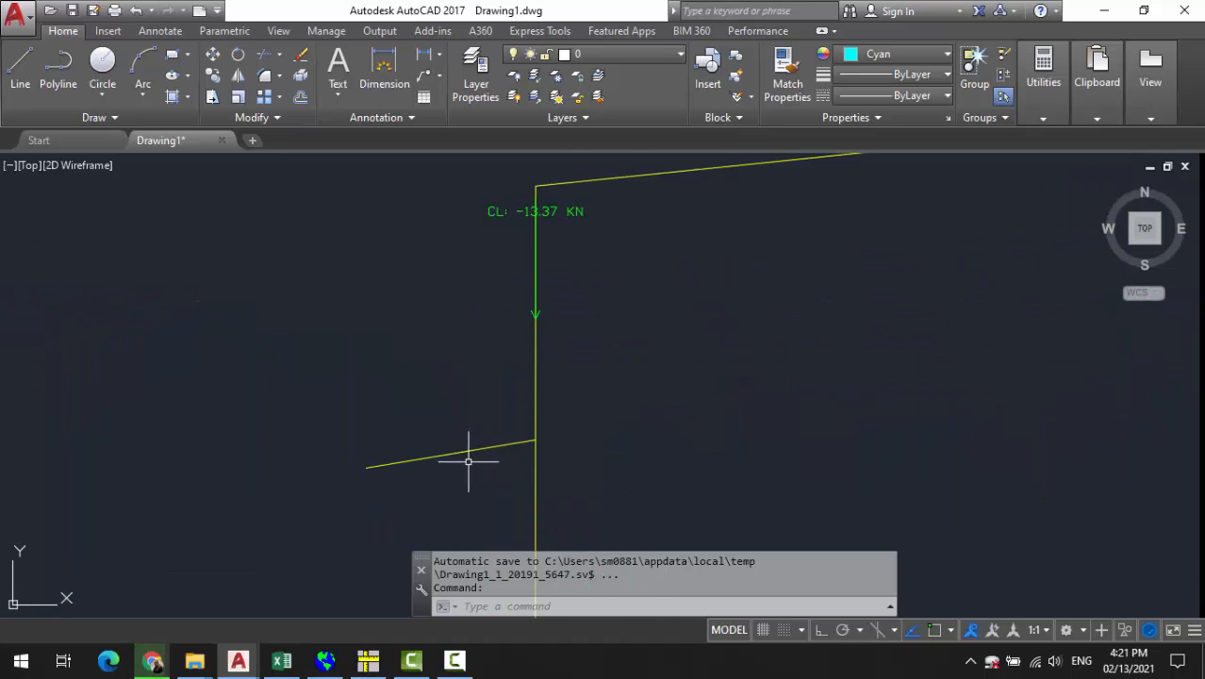
Examine nodes 14 and 15 at the ends of member CAN1 and select the left column segment just below node 14
{"action": "scroll", "coordinate": [469, 461], "scroll_direction": "down", "scroll_amount": 10}
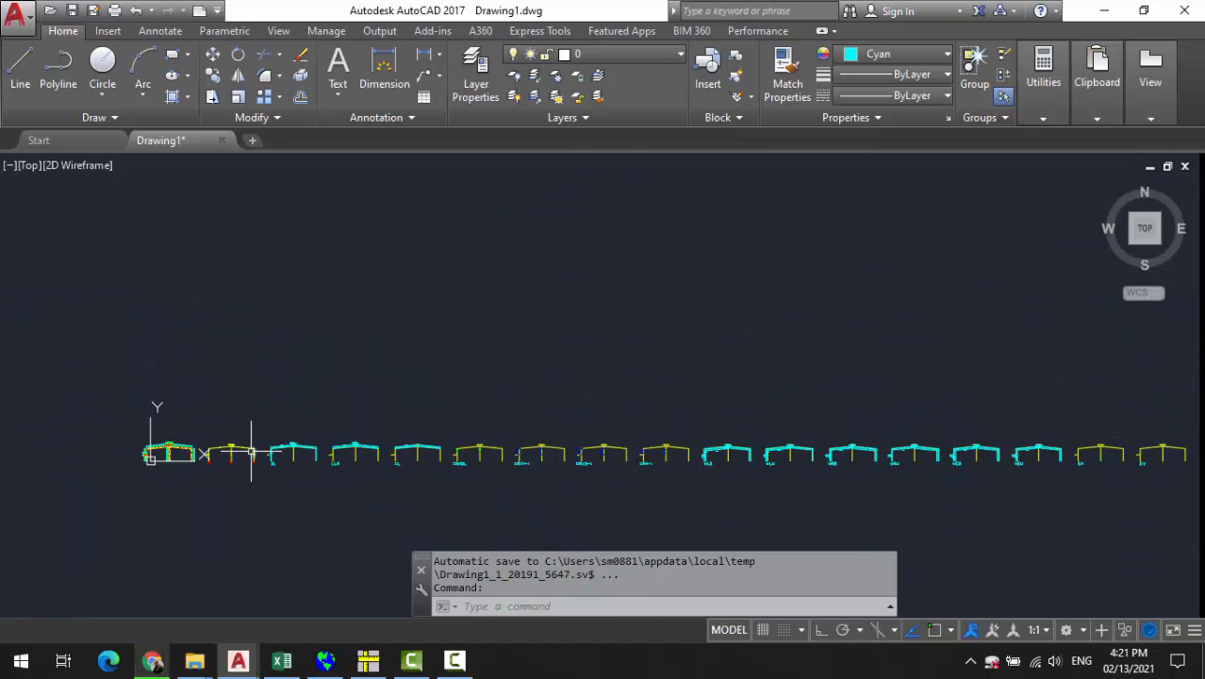
{"action": "scroll", "coordinate": [251, 454], "scroll_direction": "up", "scroll_amount": 10}
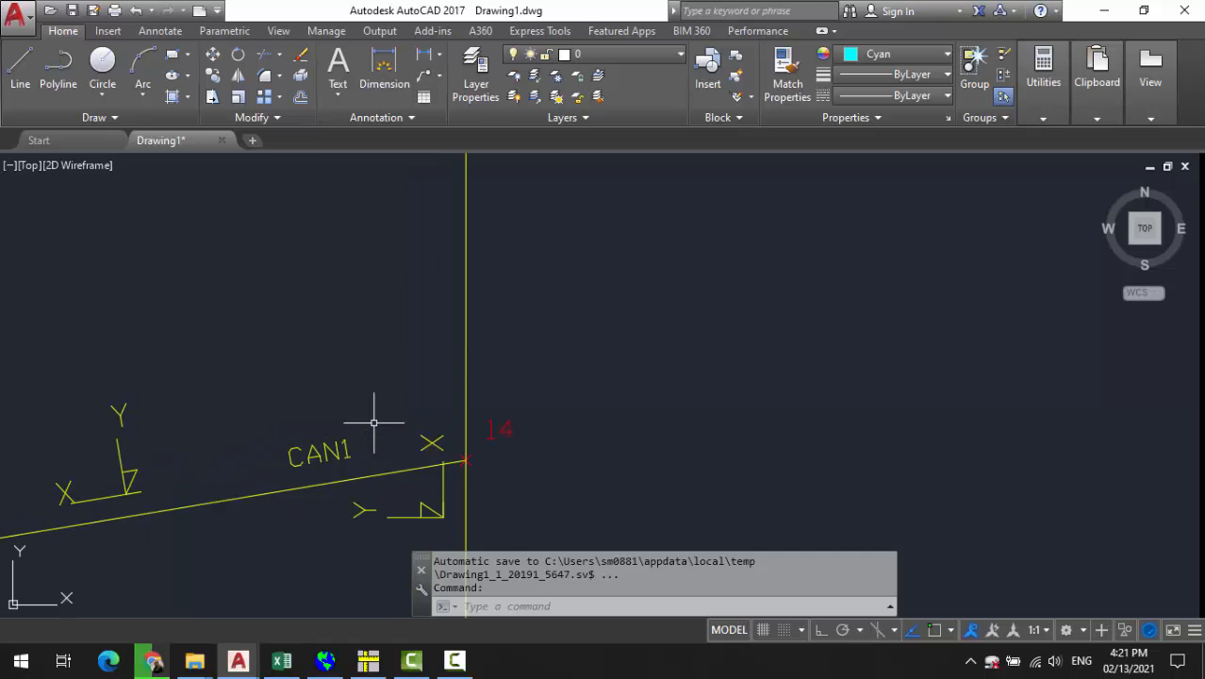
{"action": "scroll", "coordinate": [373, 422], "scroll_direction": "down", "scroll_amount": 5}
{"action": "scroll", "coordinate": [403, 424], "scroll_direction": "up", "scroll_amount": 3}
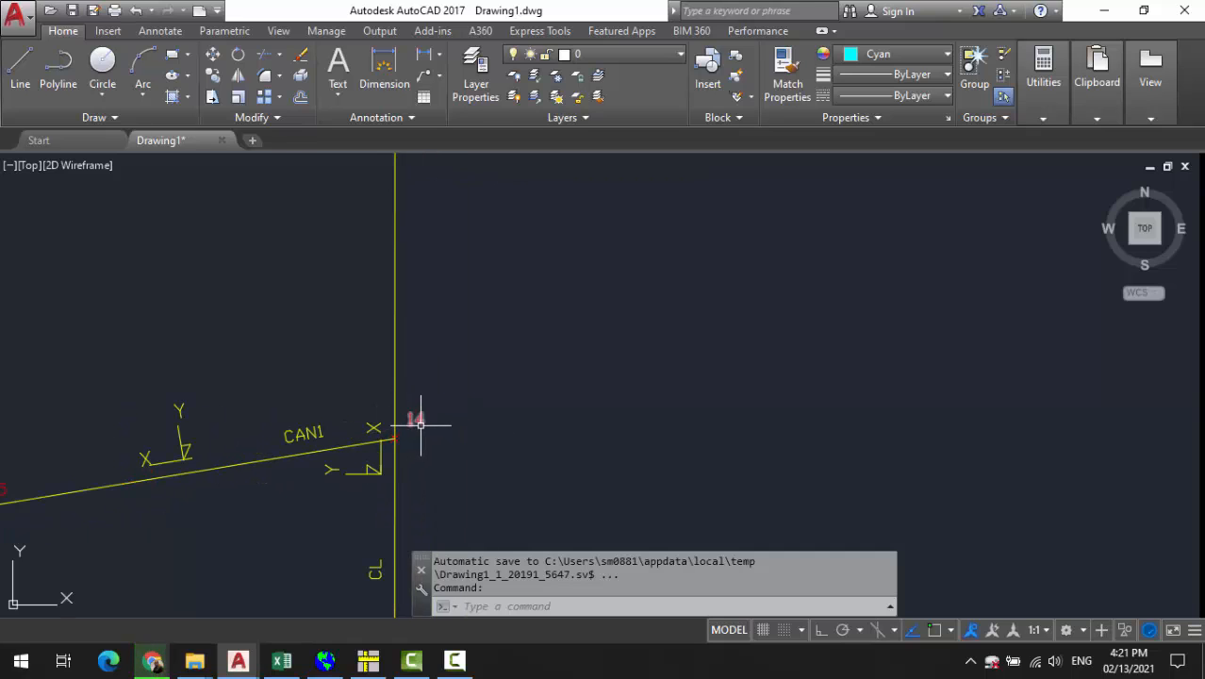
{"action": "scroll", "coordinate": [421, 426], "scroll_direction": "down", "scroll_amount": 2}
{"action": "scroll", "coordinate": [135, 484], "scroll_direction": "up", "scroll_amount": 2}
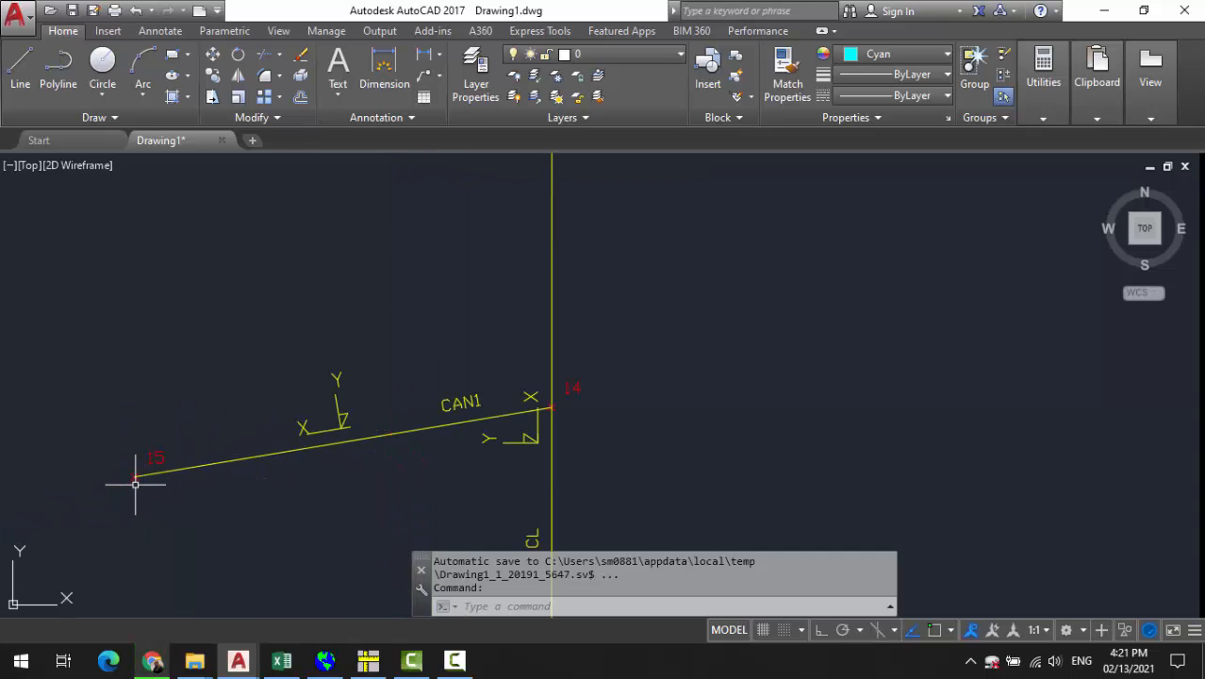
{"action": "scroll", "coordinate": [203, 456], "scroll_direction": "down", "scroll_amount": 6}
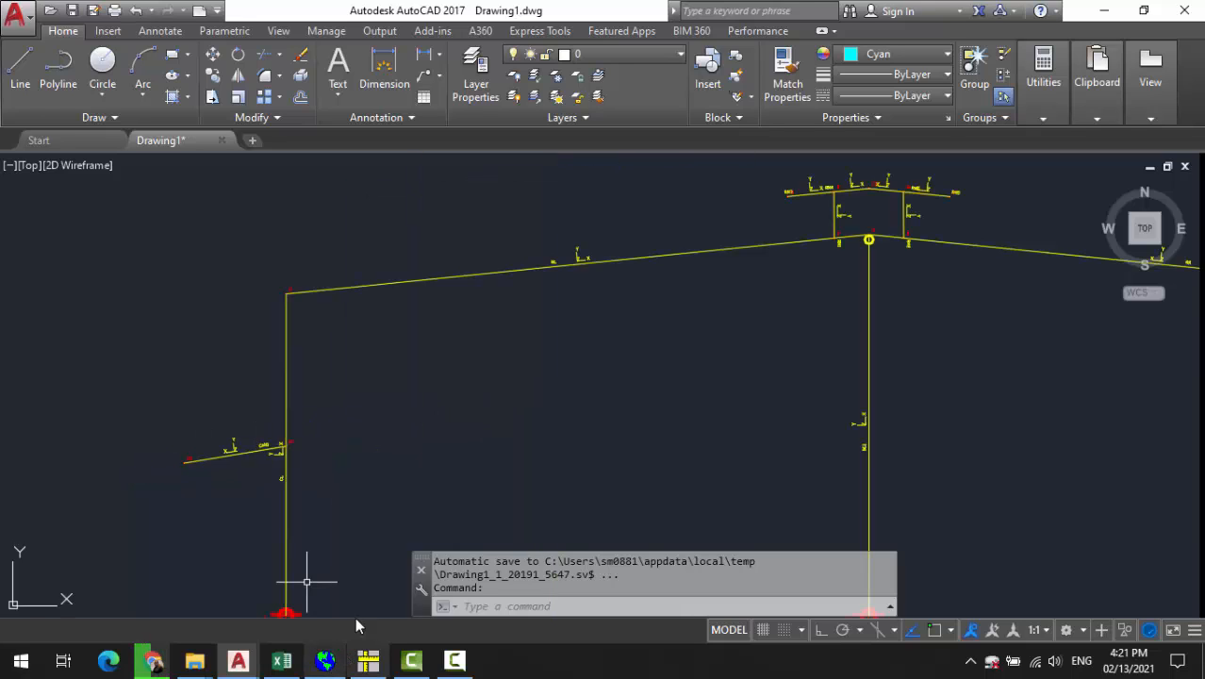
{"action": "left_click", "coordinate": [286, 512]}
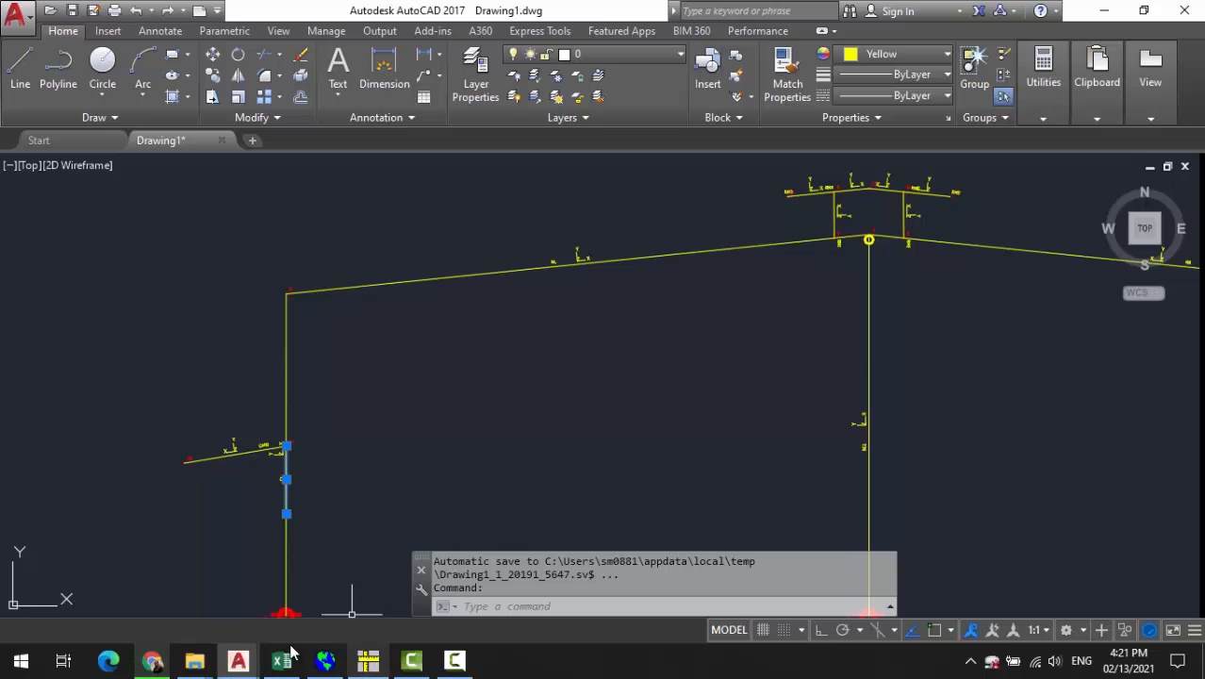
Switch to MATRIX 3D and review node 14's definition and the start node of member CL
{"action": "left_click", "coordinate": [368, 660]}
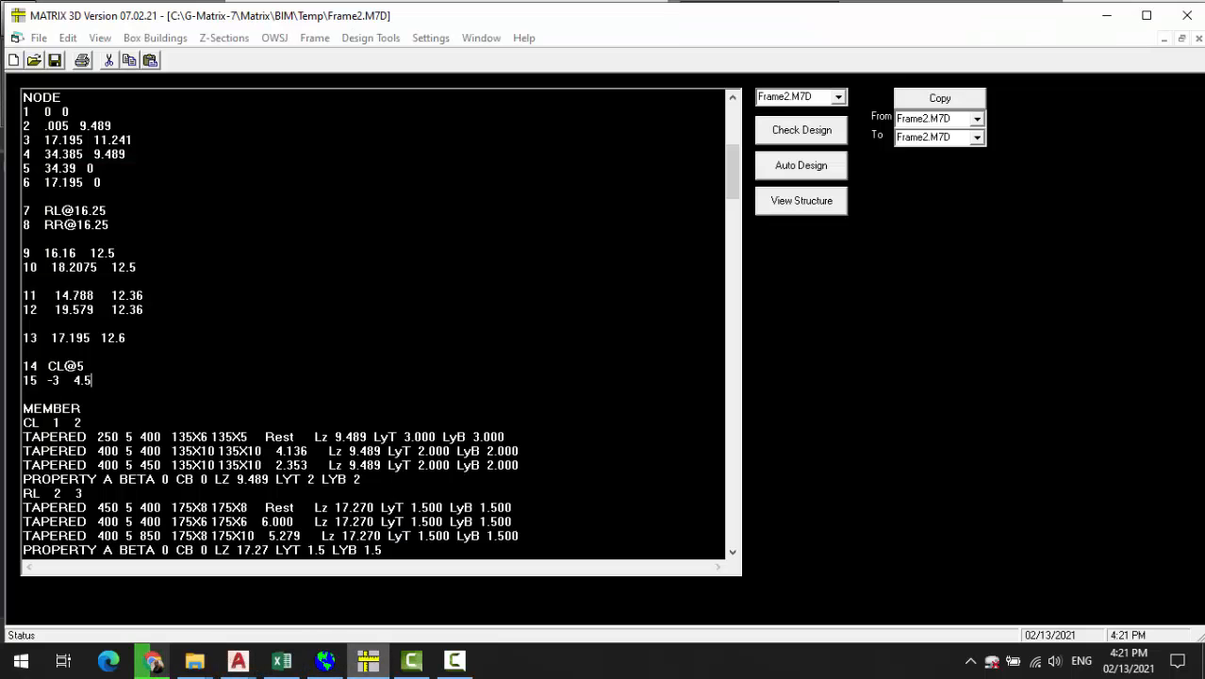
{"action": "left_click", "coordinate": [31, 365]}
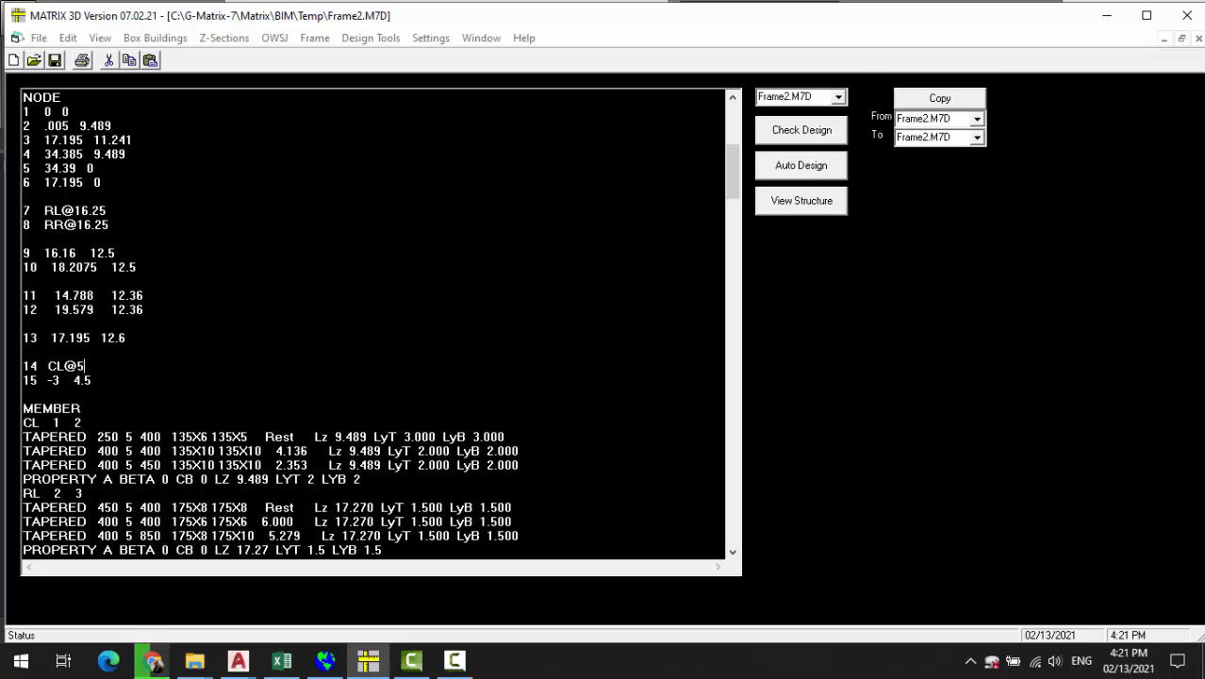
{"action": "double_click", "coordinate": [54, 422]}
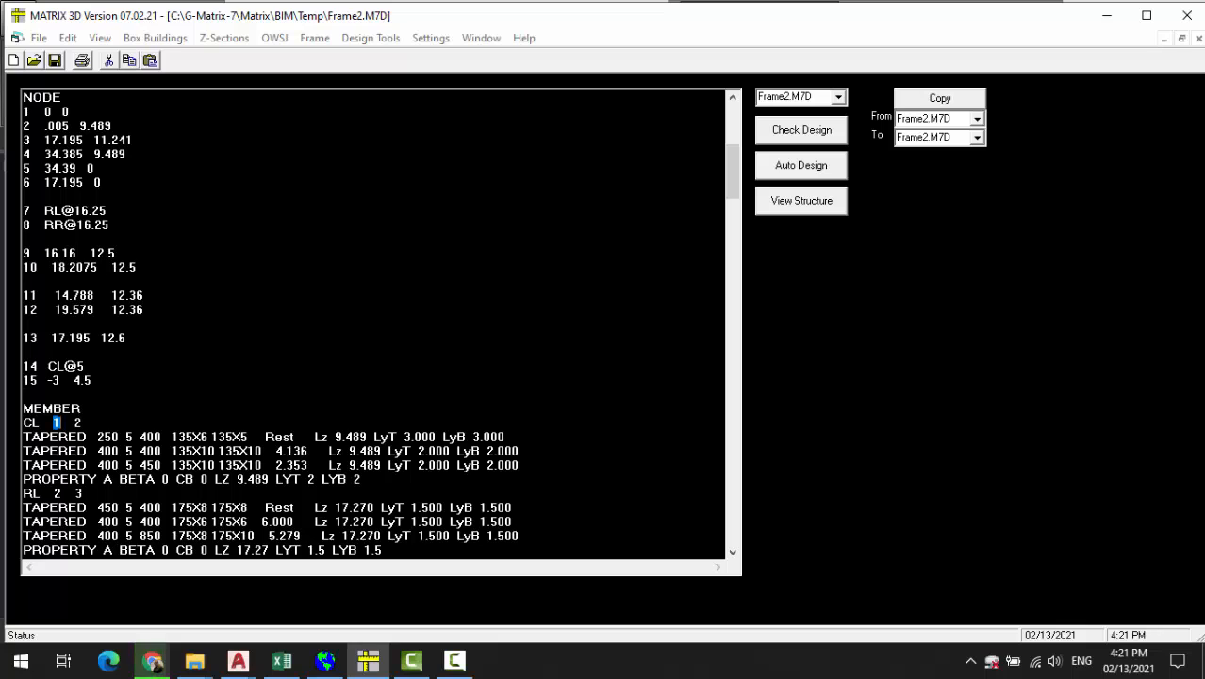
Switch to AutoCAD, examine the support at the base of the left column, and clear the column segment selection
{"action": "left_click", "coordinate": [238, 661]}
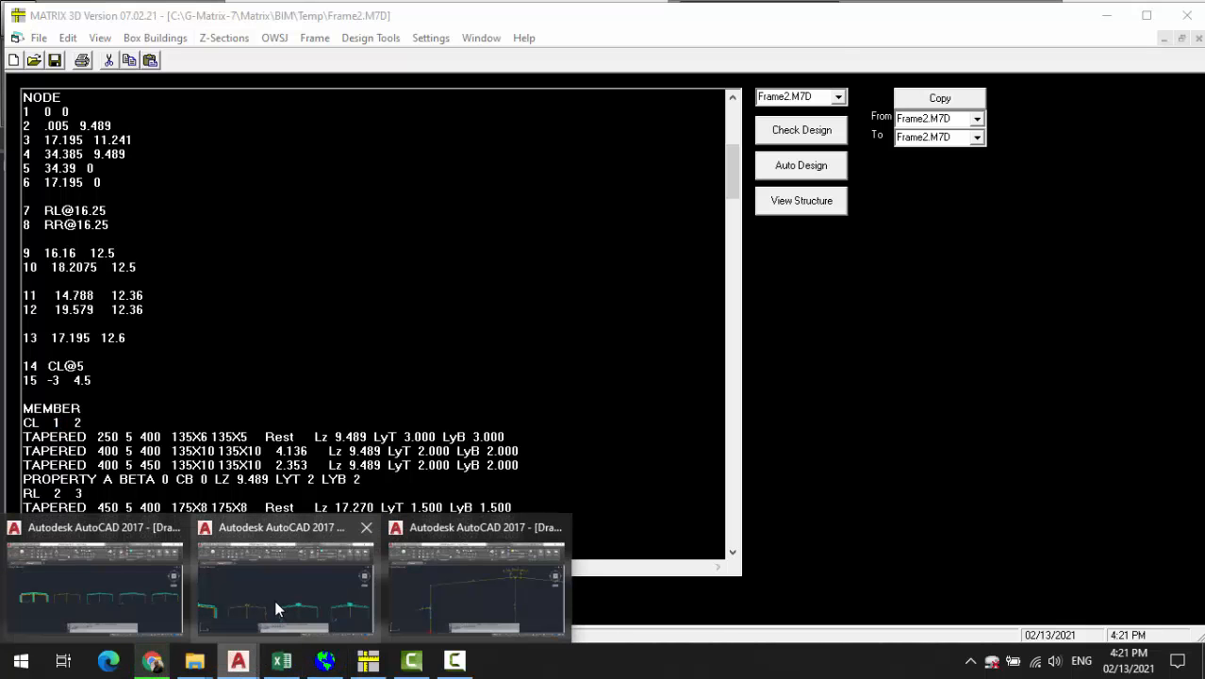
{"action": "left_click", "coordinate": [427, 593]}
{"action": "scroll", "coordinate": [390, 452], "scroll_direction": "down", "scroll_amount": 2}
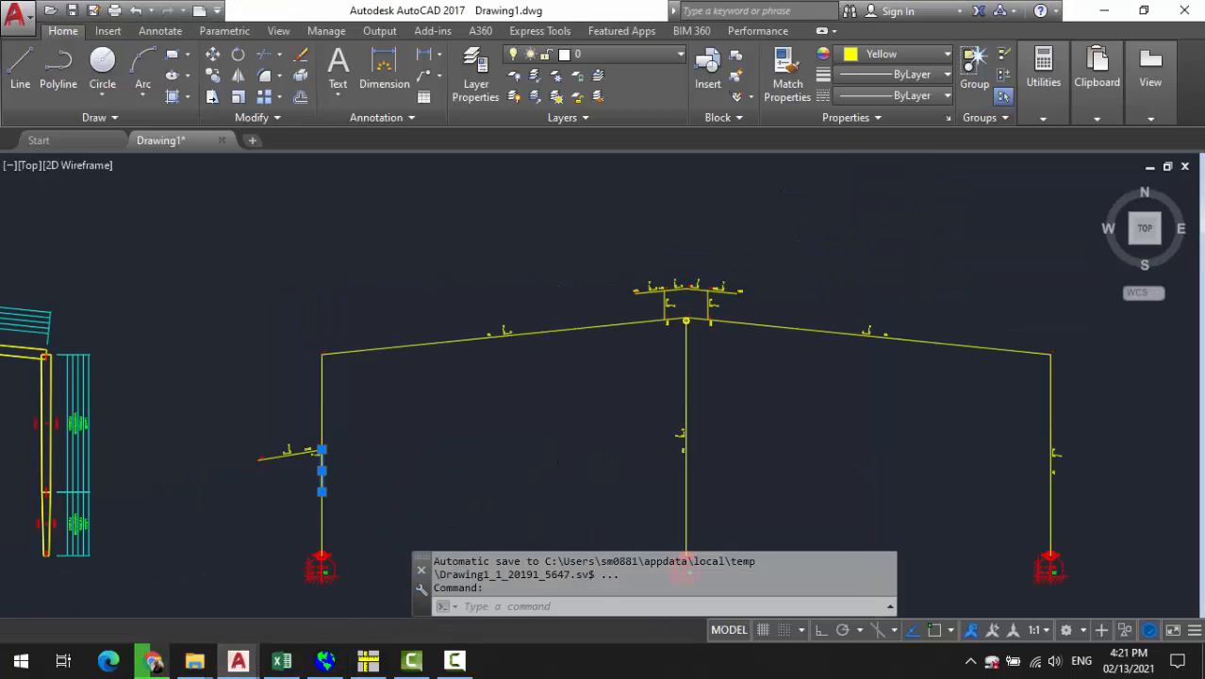
{"action": "scroll", "coordinate": [323, 564], "scroll_direction": "up", "scroll_amount": 7}
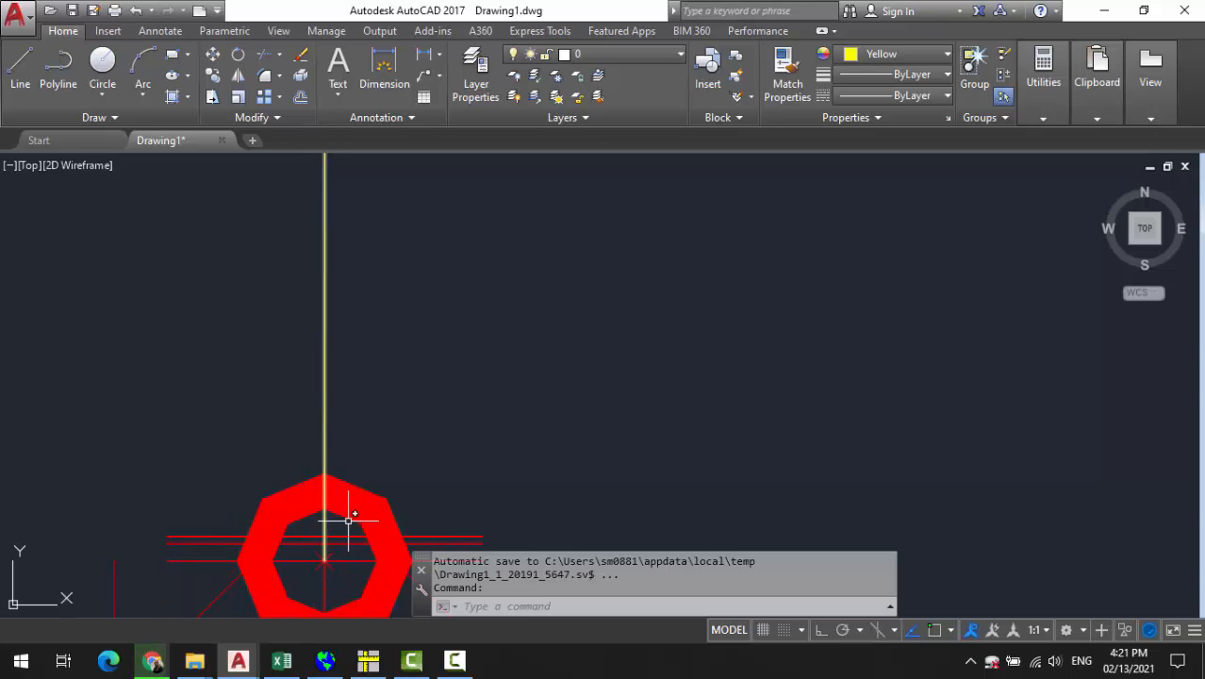
{"action": "scroll", "coordinate": [330, 471], "scroll_direction": "down", "scroll_amount": 5}
{"action": "key", "text": "Escape"}
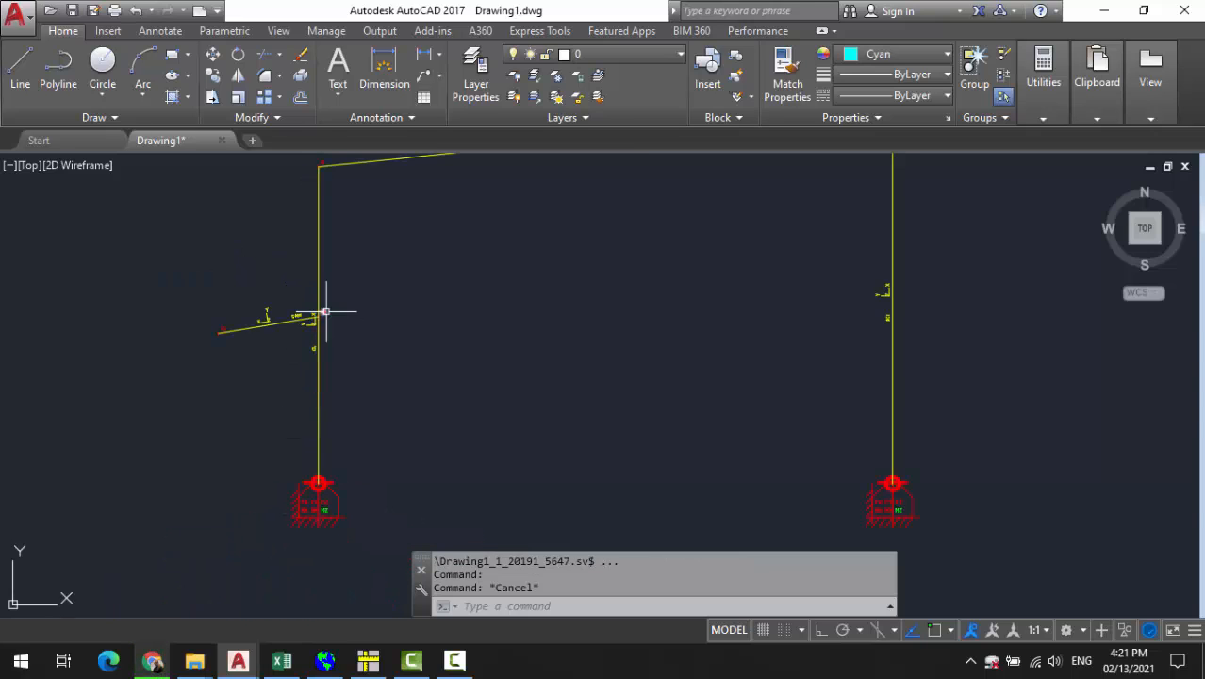
{"action": "key", "text": "Escape"}
Examine node 14's position along column CL and node 15 at the outer end of member CAN1
{"action": "scroll", "coordinate": [326, 311], "scroll_direction": "up", "scroll_amount": 5}
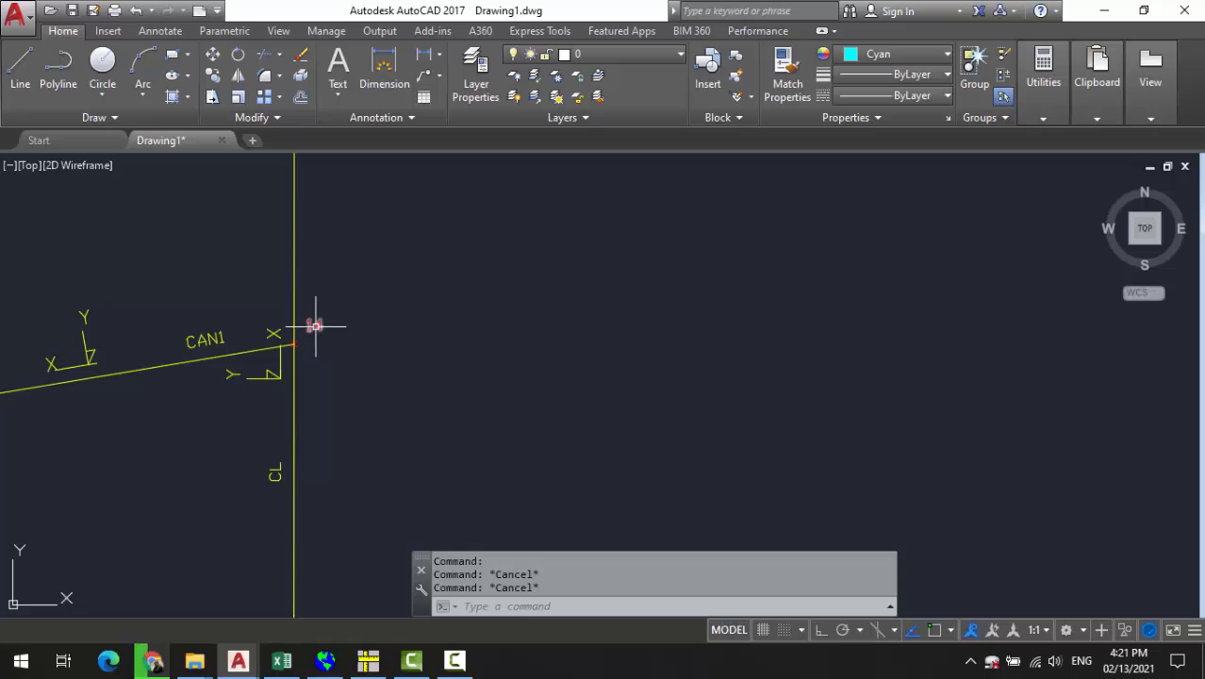
{"action": "left_click", "coordinate": [295, 497]}
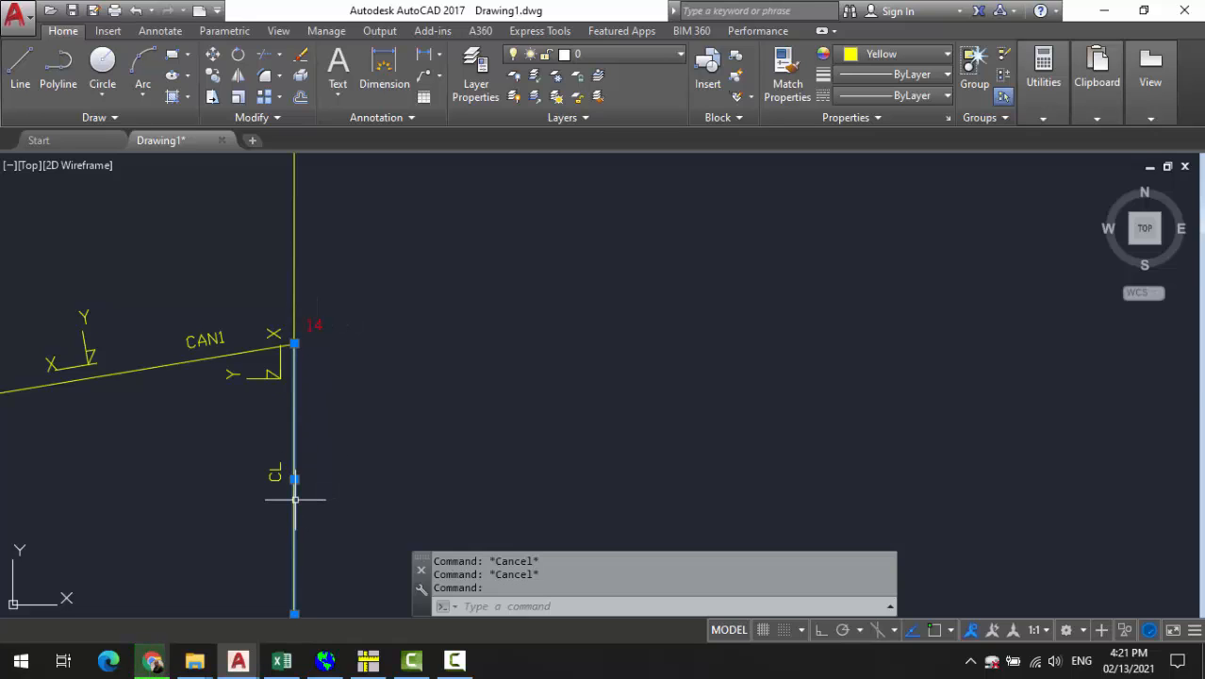
{"action": "scroll", "coordinate": [296, 491], "scroll_direction": "down", "scroll_amount": 6}
{"action": "key", "text": "Escape"}
{"action": "scroll", "coordinate": [197, 466], "scroll_direction": "up", "scroll_amount": 3}
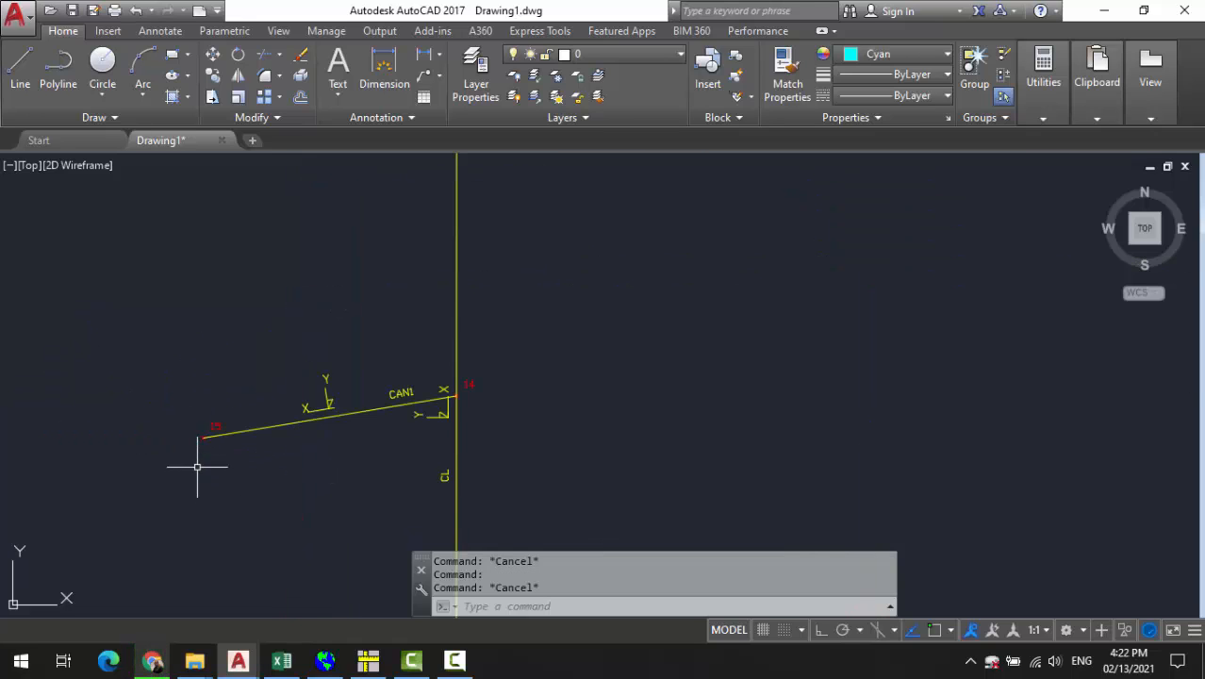
{"action": "scroll", "coordinate": [193, 423], "scroll_direction": "up", "scroll_amount": 4}
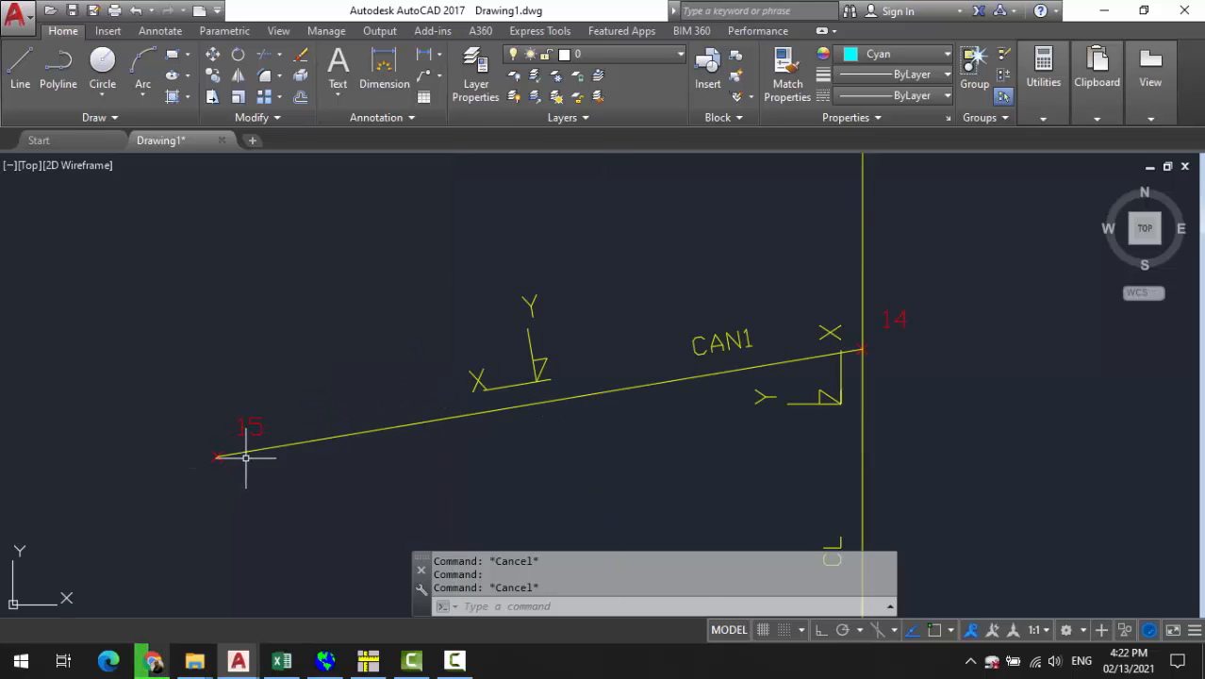
Switch to MATRIX 3D and review node 15's coordinates and the added nodes 7 to 15 in the node list
{"action": "left_click", "coordinate": [366, 662]}
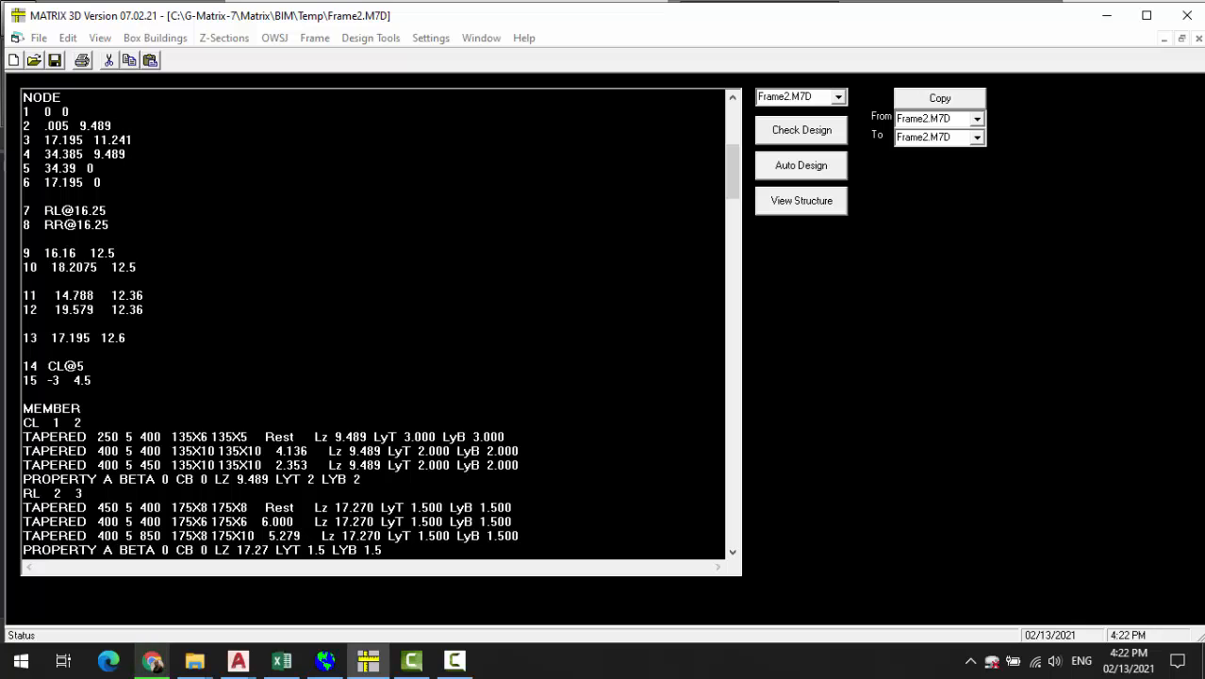
{"action": "left_click_drag", "start_coordinate": [47, 380], "coordinate": [92, 380]}
{"action": "left_click", "coordinate": [92, 380]}
{"action": "left_click_drag", "start_coordinate": [22, 210], "coordinate": [92, 380]}
{"action": "left_click", "coordinate": [85, 366]}
Insert a blank line before member RM1 to separate the roof monitor members from BC1
{"action": "scroll", "coordinate": [377, 325], "scroll_direction": "down", "scroll_amount": 1}
{"action": "scroll", "coordinate": [377, 325], "scroll_direction": "down", "scroll_amount": 3}
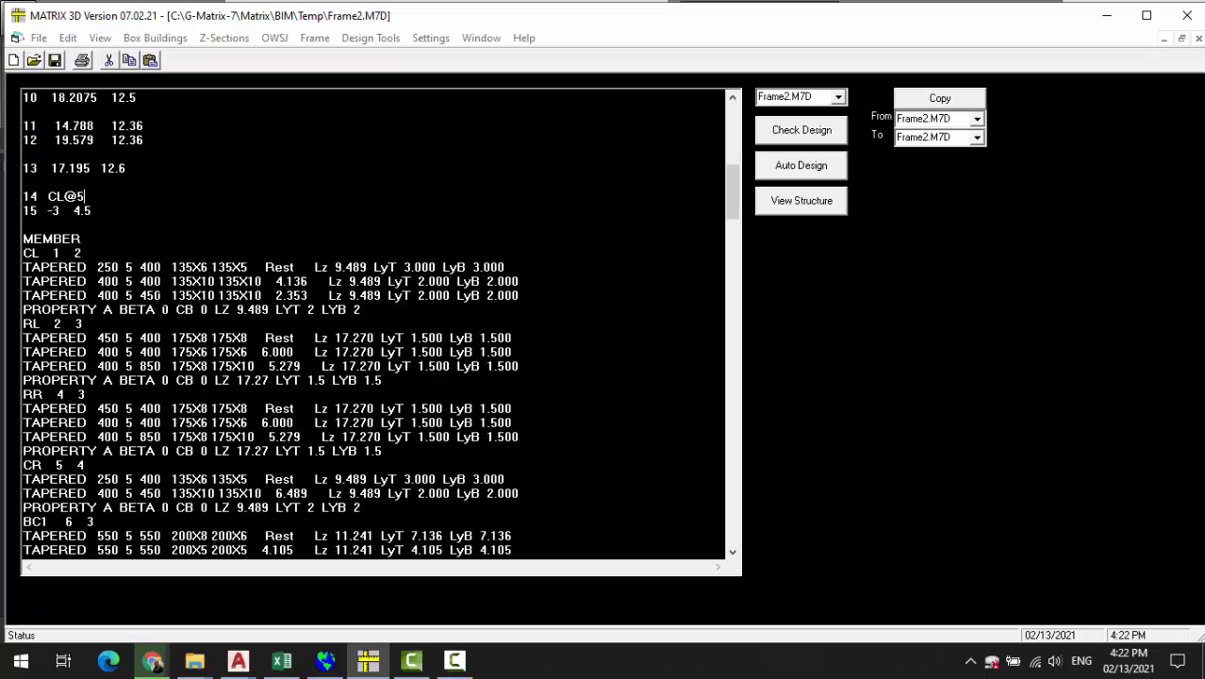
{"action": "left_click", "coordinate": [813, 97]}
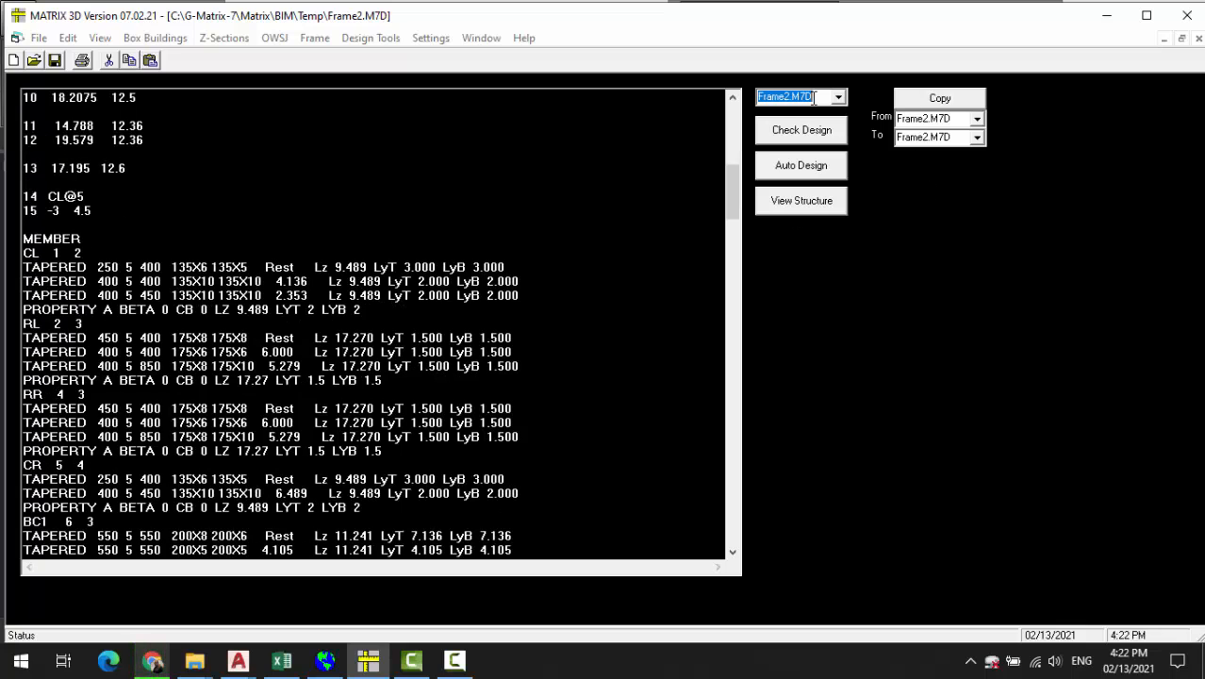
{"action": "left_click", "coordinate": [85, 196]}
{"action": "scroll", "coordinate": [378, 325], "scroll_direction": "down", "scroll_amount": 6}
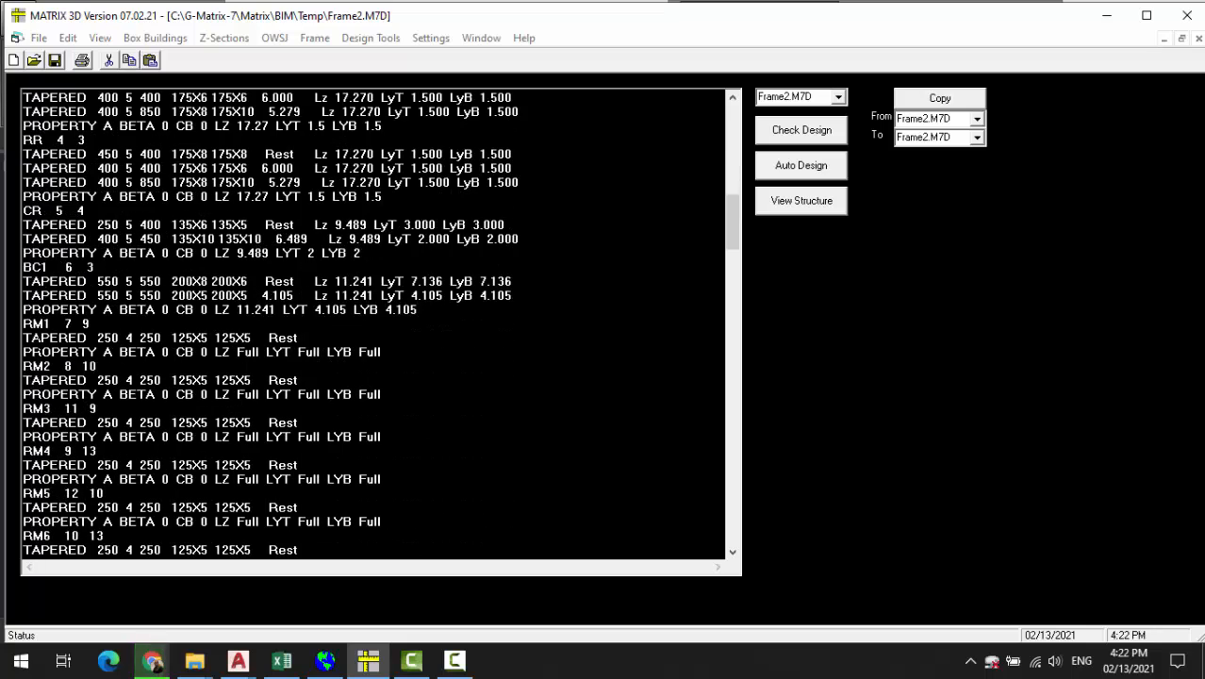
{"action": "left_click", "coordinate": [103, 309]}
{"action": "left_click", "coordinate": [24, 324]}
{"action": "key", "text": "Return"}
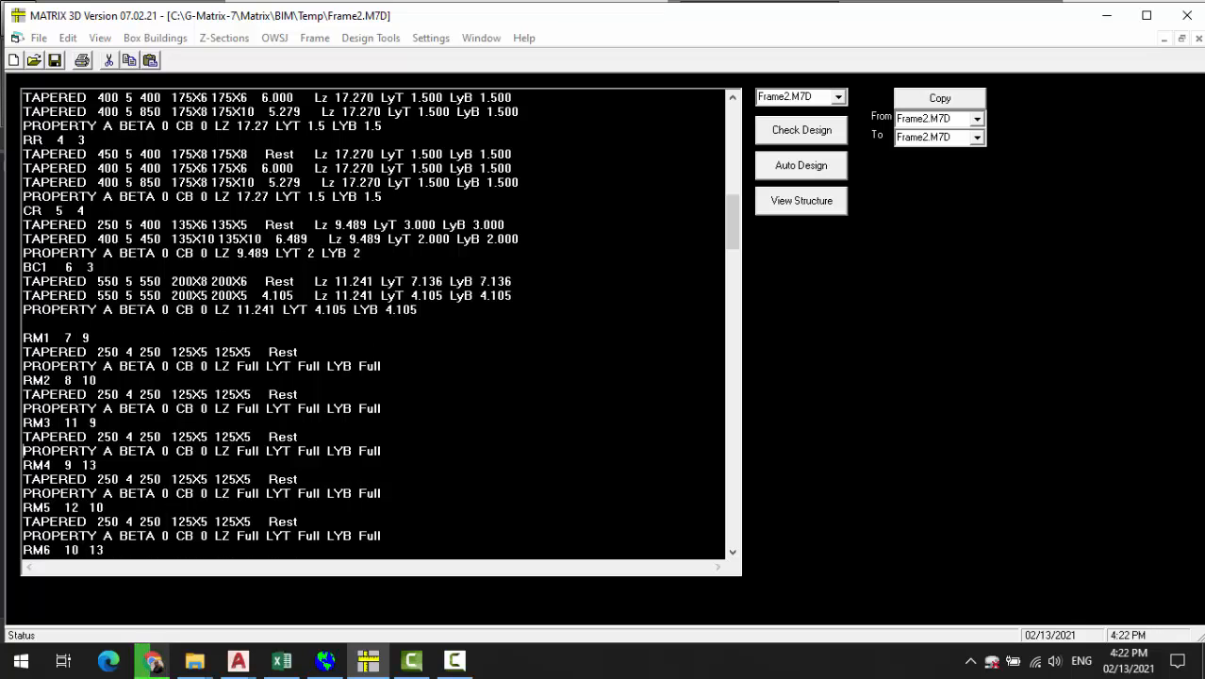
Set member CAN1 apart by inserting a blank line before it and another before the SUPPORT section
{"action": "key", "text": "Down"}
{"action": "key", "text": "Down"}
{"action": "key", "text": "Down"}
{"action": "key", "text": "Down"}
{"action": "key", "text": "Down"}
{"action": "key", "text": "Down"}
{"action": "key", "text": "Down"}
{"action": "key", "text": "Down"}
{"action": "key", "text": "Down"}
{"action": "key", "text": "Down"}
{"action": "key", "text": "Down"}
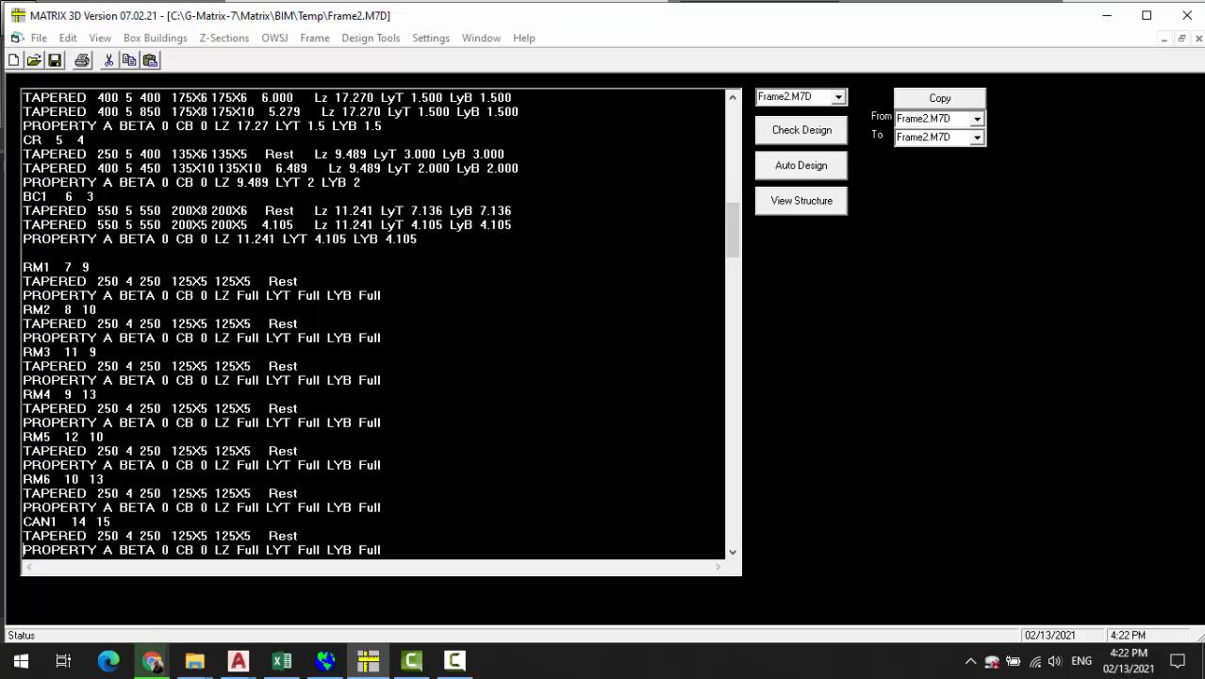
{"action": "key", "text": "Return"}
{"action": "key", "text": "Down"}
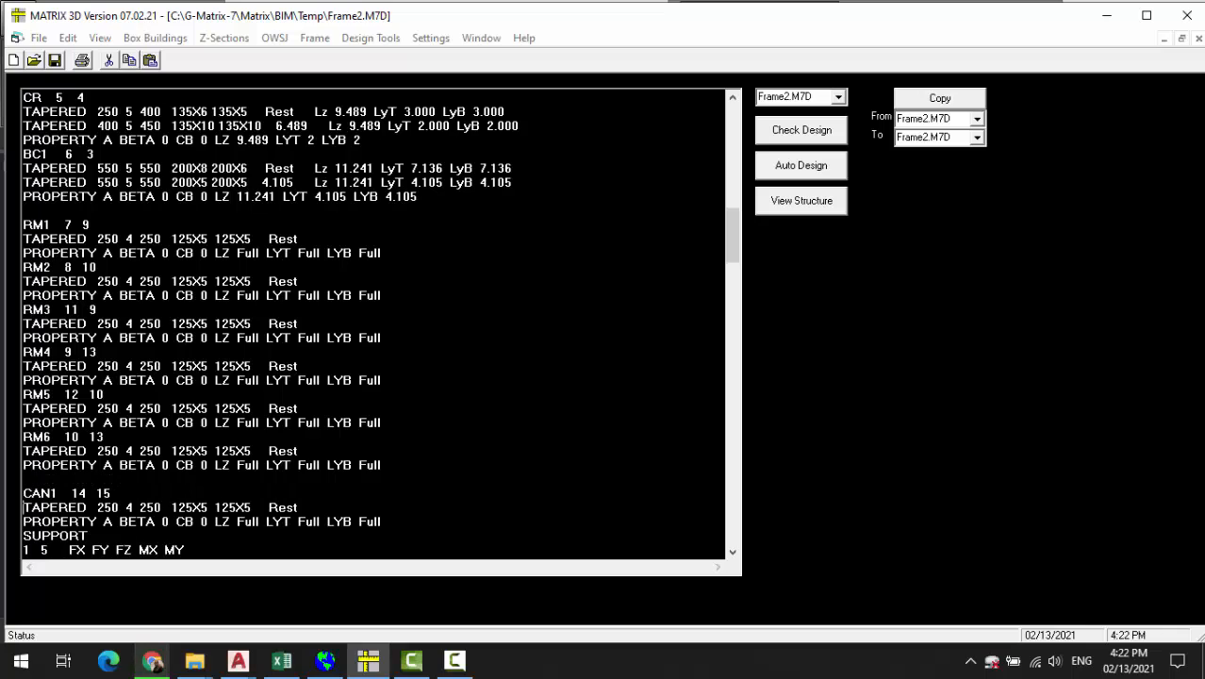
{"action": "key", "text": "Return"}
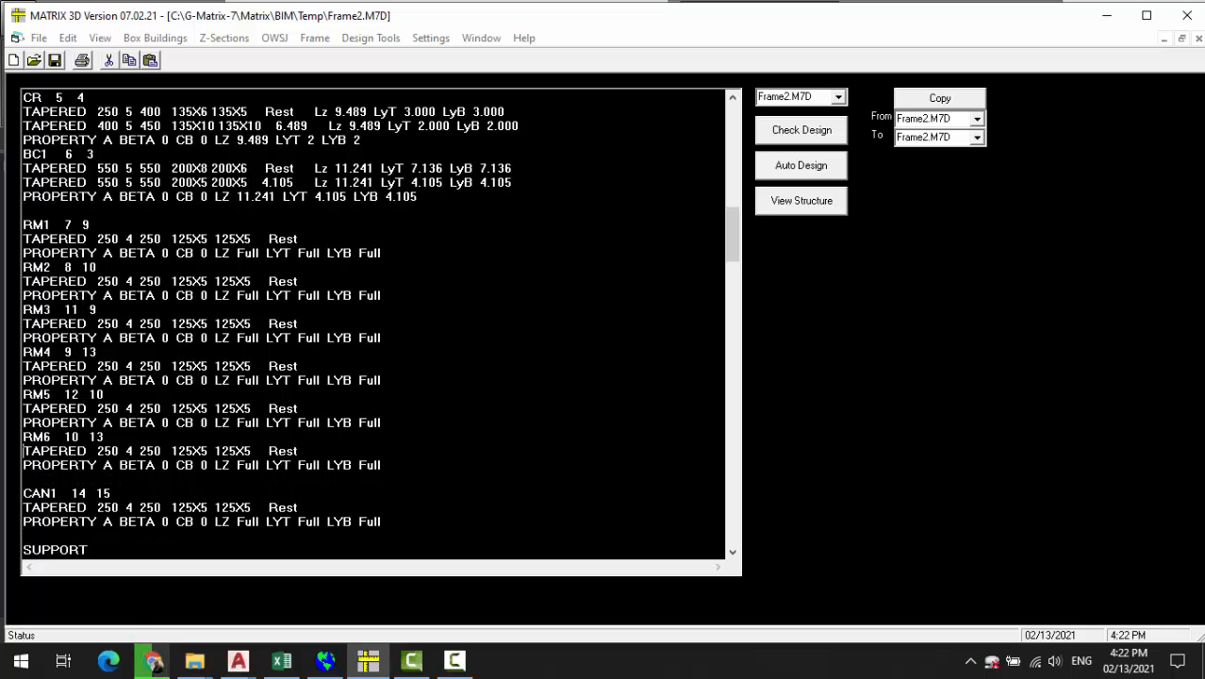
Insert a blank line before each of the members RM6, RM5, RM4, RM3 and RM2
{"action": "key", "text": "Up"}
{"action": "key", "text": "Return"}
{"action": "key", "text": "Up"}
{"action": "key", "text": "Up"}
{"action": "key", "text": "Return"}
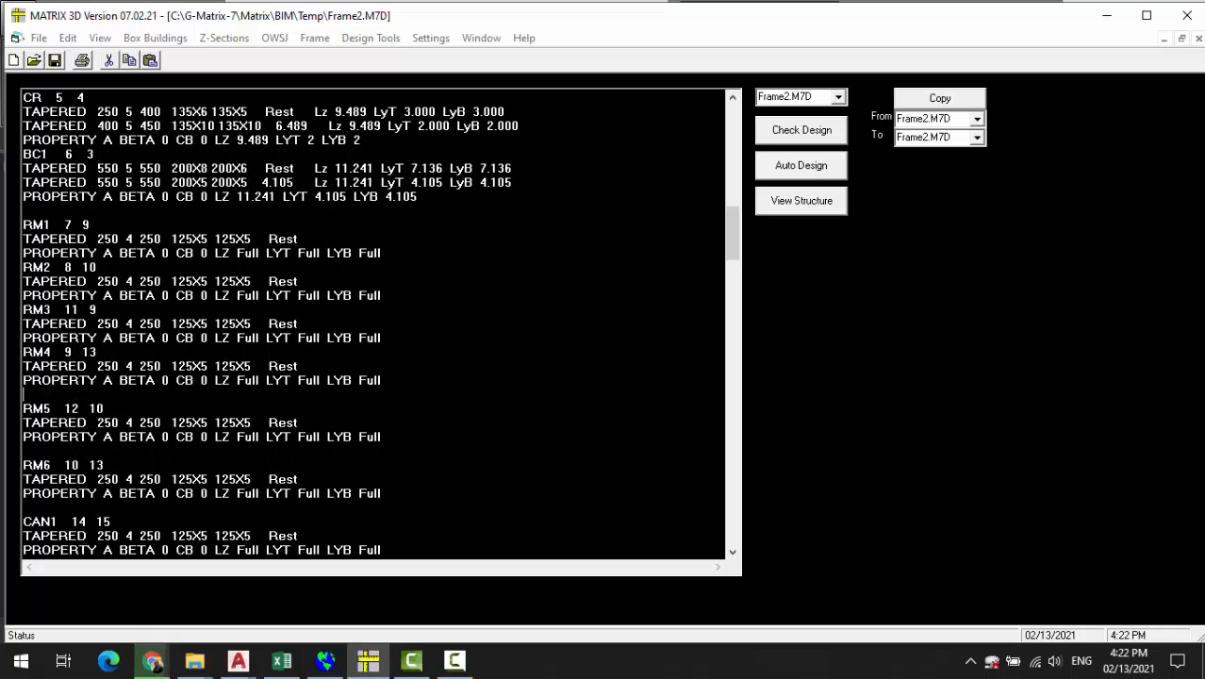
{"action": "key", "text": "Return"}
{"action": "key", "text": "Up"}
{"action": "key", "text": "Up"}
{"action": "key", "text": "Return"}
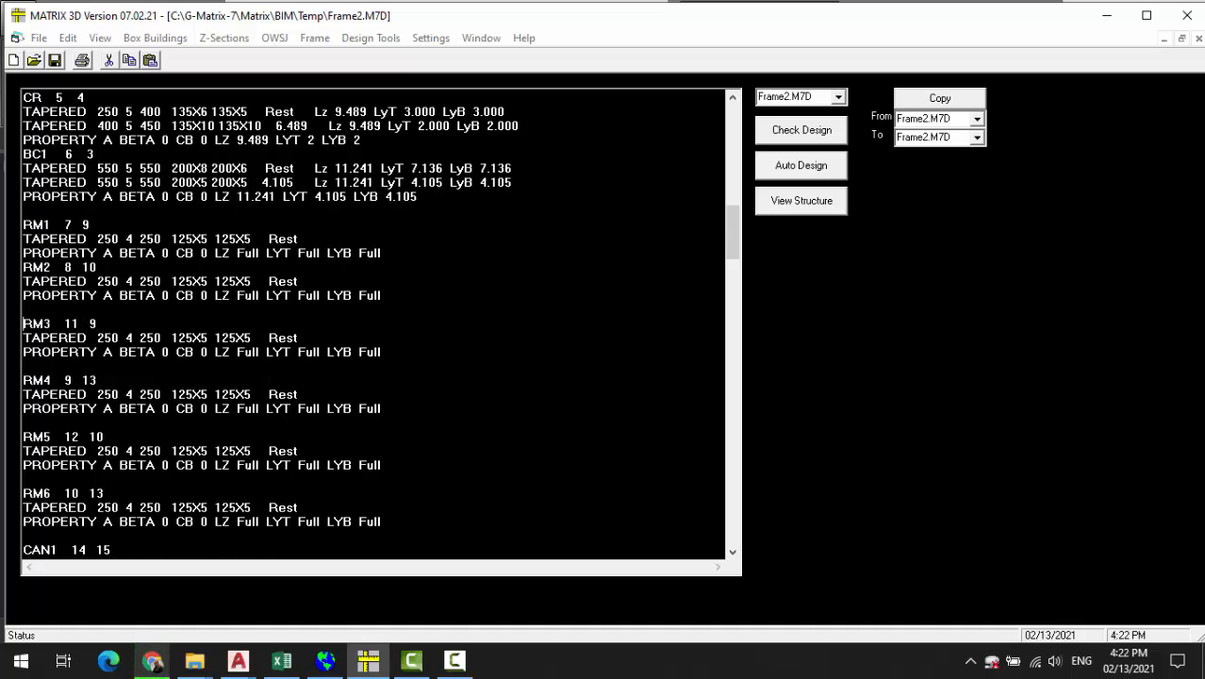
{"action": "key", "text": "Return"}
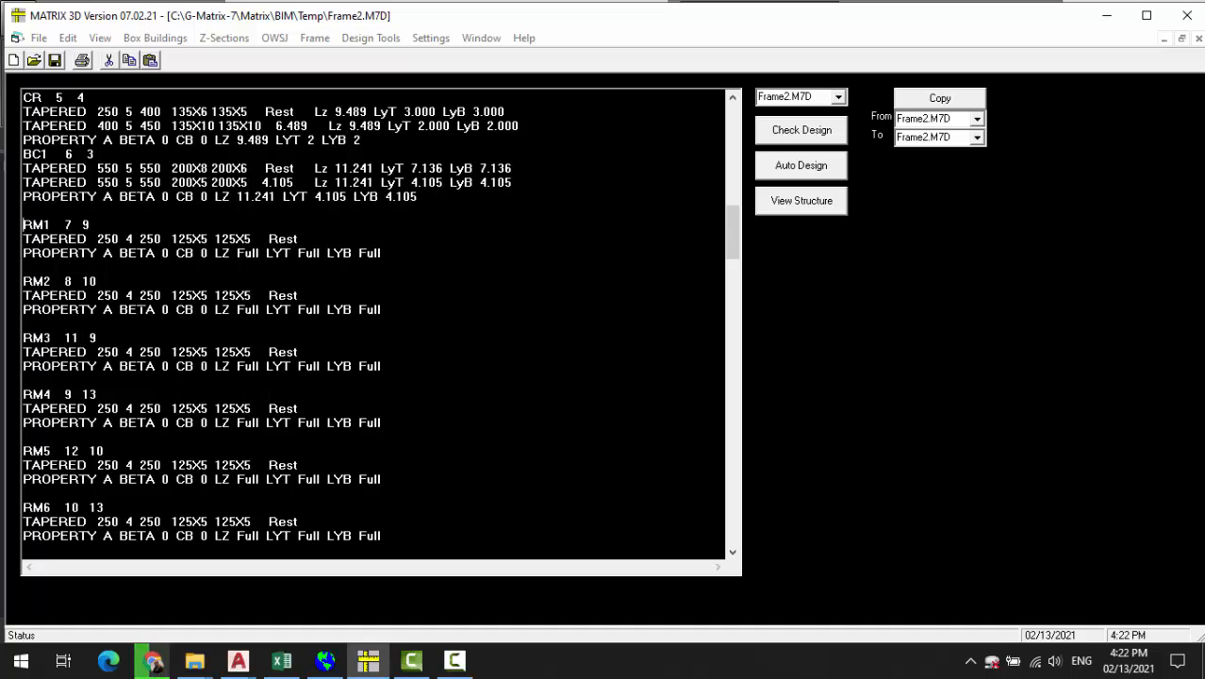
Highlight the name and node numbers of members RM1 and RM2 one after the other to review their connectivity
{"action": "key", "text": "shift+Right"}
{"action": "key", "text": "shift+Right"}
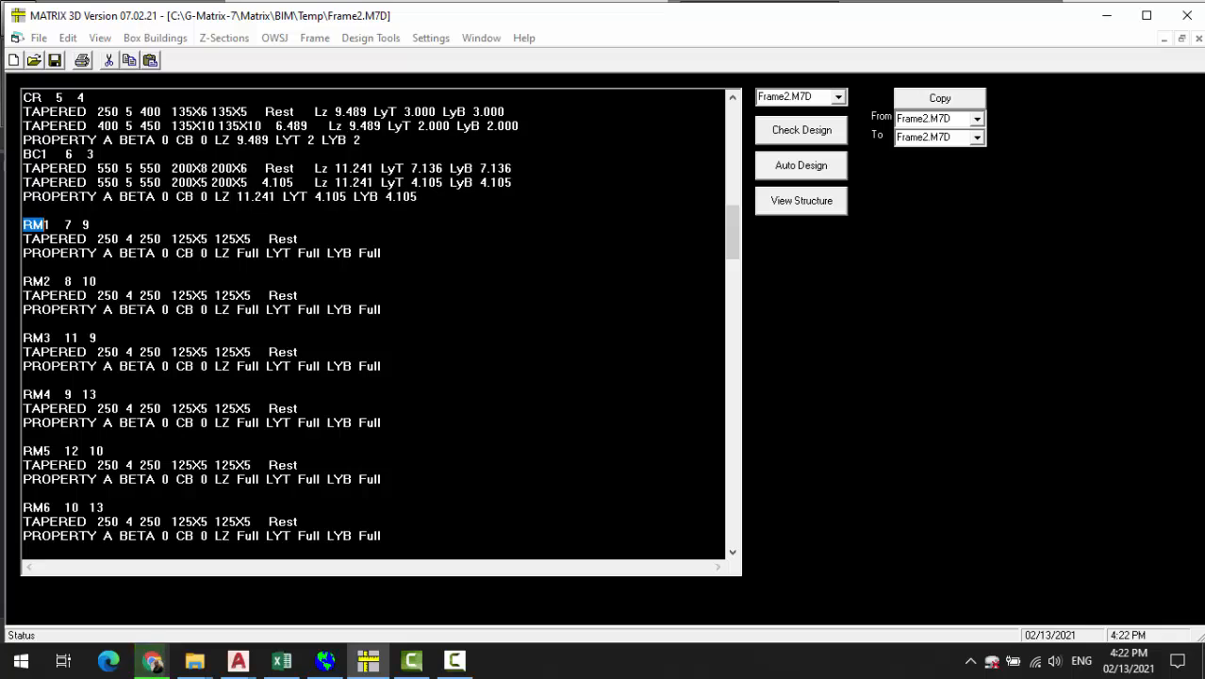
{"action": "key", "text": "shift+End"}
{"action": "key", "text": "Down"}
{"action": "key", "text": "Down"}
{"action": "key", "text": "Down"}
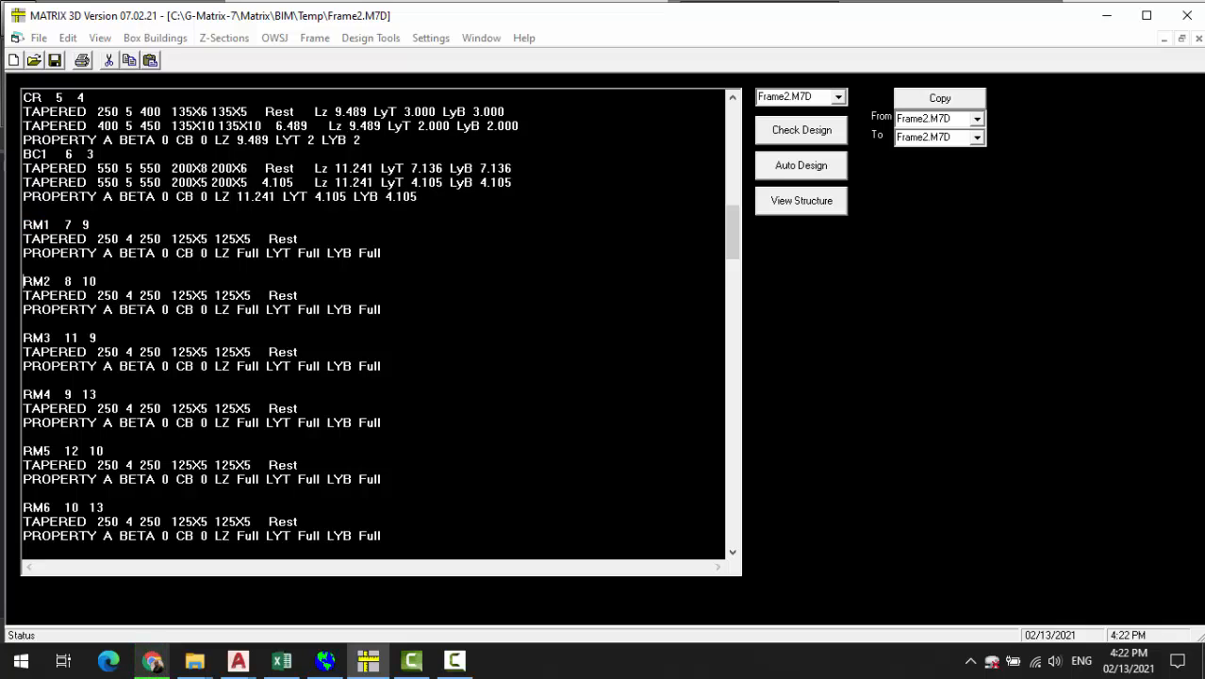
{"action": "key", "text": "shift+End"}
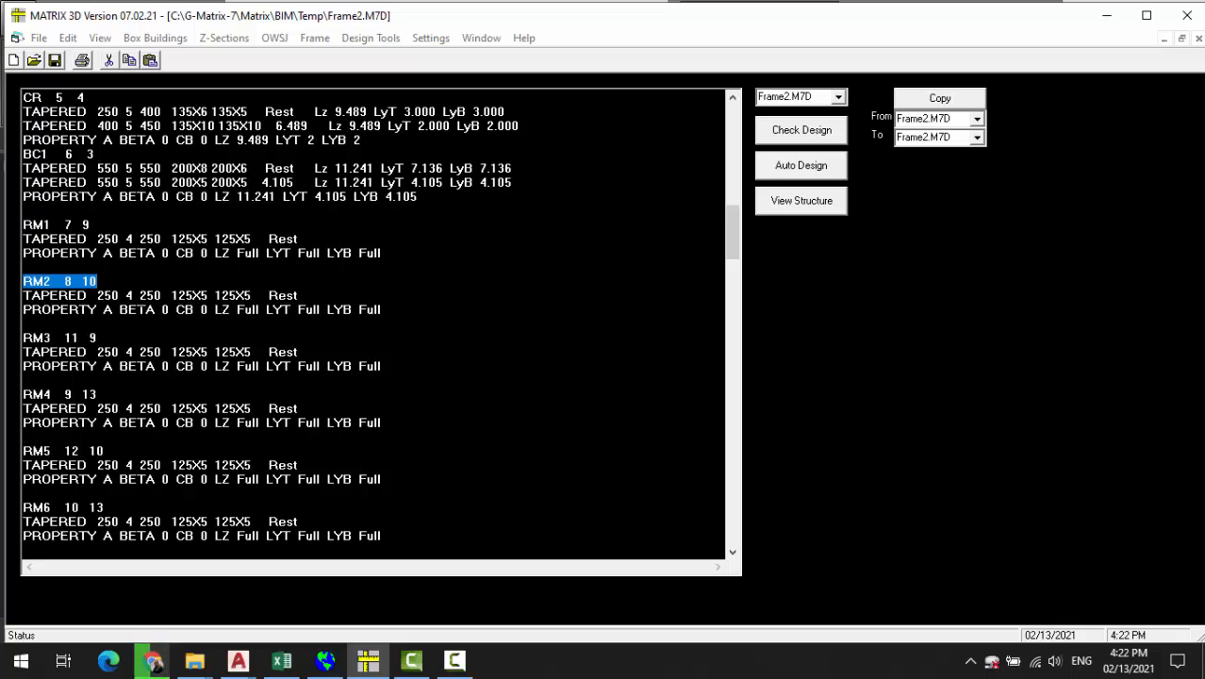
{"action": "key", "text": "Down"}
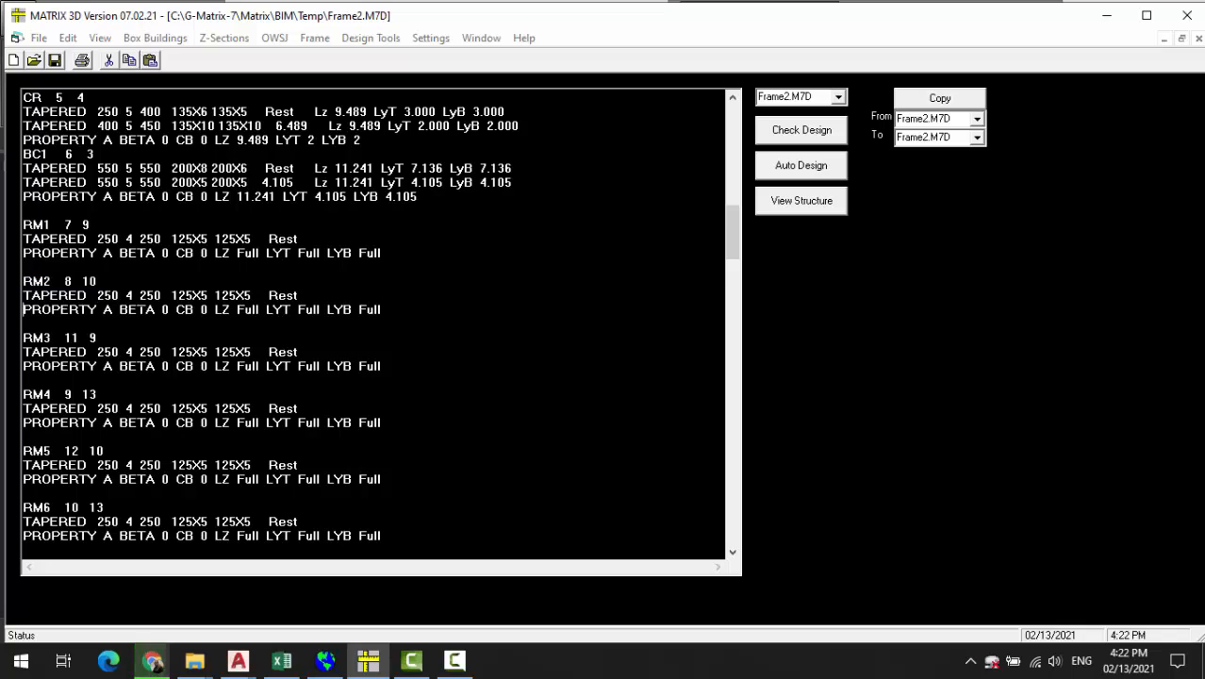
Review the definitions of members RM1 to RM6 and CAN1 down to the SUPPORT section, returning to the main frame members
{"action": "key", "text": "Up"}
{"action": "key", "text": "Down"}
{"action": "key", "text": "Down"}
{"action": "key", "text": "Down"}
{"action": "key", "text": "Down"}
{"action": "key", "text": "Down"}
{"action": "key", "text": "Down"}
{"action": "key", "text": "Down"}
{"action": "key", "text": "Down"}
{"action": "key", "text": "Down"}
{"action": "key", "text": "Down"}
{"action": "key", "text": "Down"}
{"action": "key", "text": "Down"}
{"action": "key", "text": "Down"}
{"action": "key", "text": "Down"}
{"action": "key", "text": "Down"}
{"action": "key", "text": "Down"}
{"action": "key", "text": "Down"}
{"action": "key", "text": "Down"}
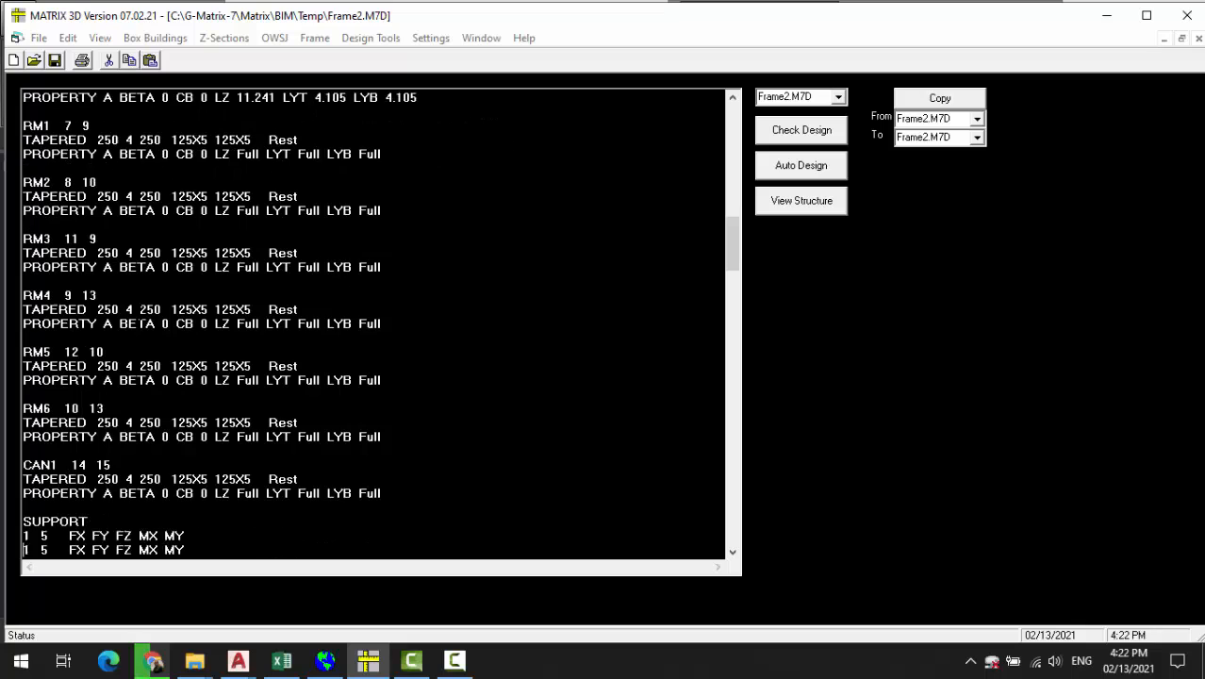
{"action": "key", "text": "Up"}
{"action": "key", "text": "Up"}
{"action": "key", "text": "Up"}
{"action": "key", "text": "Up"}
{"action": "key", "text": "Up"}
{"action": "key", "text": "Up"}
{"action": "key", "text": "Up"}
{"action": "key", "text": "Up"}
{"action": "key", "text": "Up"}
{"action": "key", "text": "Up"}
{"action": "key", "text": "Up"}
{"action": "key", "text": "Up"}
{"action": "key", "text": "Up"}
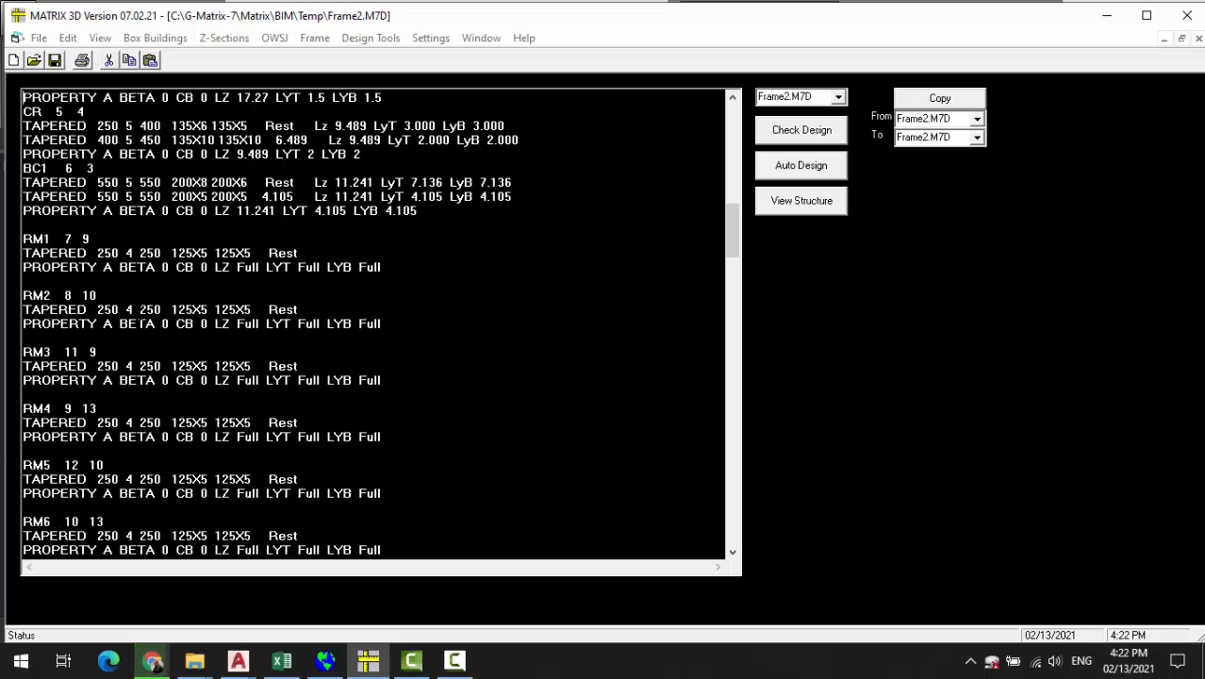
Highlight the TAPERED 250 4 250 web definition of member RM1 to review its section
{"action": "key", "text": "Down"}
{"action": "key", "text": "Down"}
{"action": "key", "text": "Down"}
{"action": "key", "text": "Down"}
{"action": "key", "text": "Down"}
{"action": "key", "text": "Down"}
{"action": "key", "text": "shift+Right"}
{"action": "key", "text": "shift+Right"}
{"action": "key", "text": "shift+Right"}
{"action": "key", "text": "shift+Right"}
{"action": "key", "text": "shift+Right"}
{"action": "key", "text": "shift+Right"}
{"action": "key", "text": "shift+Right"}
{"action": "key", "text": "shift+Right"}
{"action": "key", "text": "shift+Right"}
{"action": "key", "text": "shift+Right"}
{"action": "key", "text": "shift+Right"}
{"action": "key", "text": "shift+Right"}
{"action": "key", "text": "shift+Right"}
{"action": "key", "text": "shift+Right"}
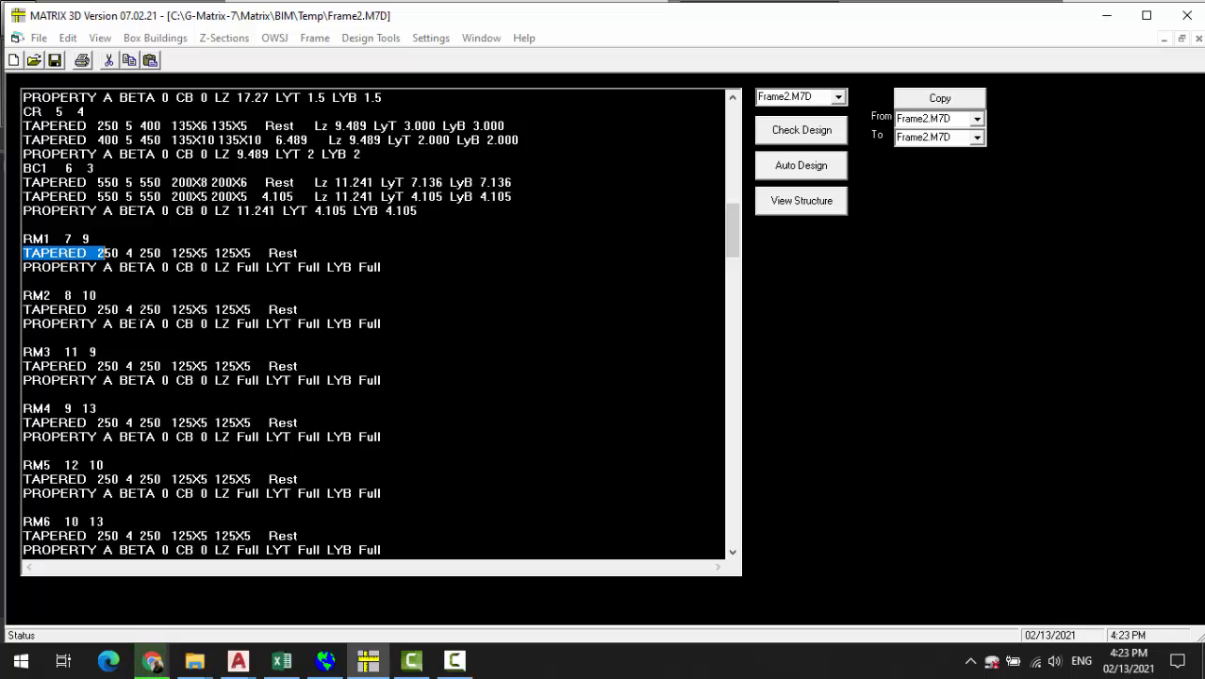
{"action": "key", "text": "shift+Right"}
{"action": "key", "text": "shift+Right"}
{"action": "key", "text": "shift+Right"}
{"action": "key", "text": "shift+Right"}
{"action": "key", "text": "shift+Right"}
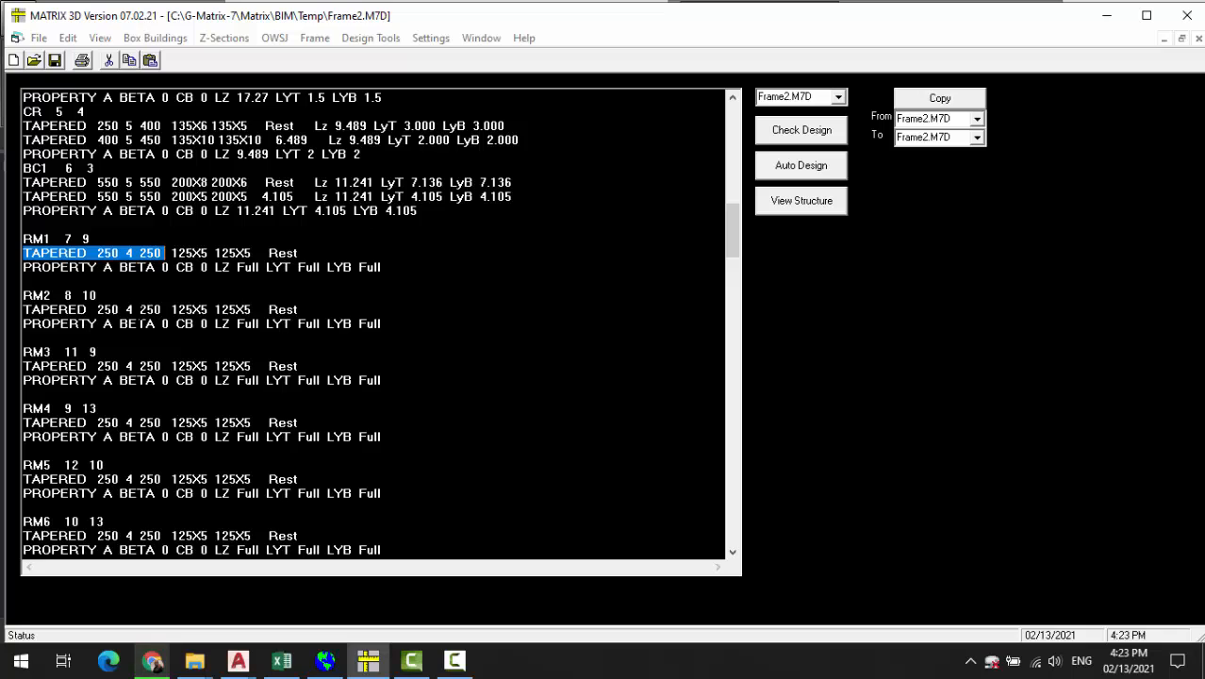
Highlight the two 125X5 flange sizes of member RM1 one after the other
{"action": "key", "text": "Right"}
{"action": "key", "text": "Right"}
{"action": "key", "text": "shift+Right"}
{"action": "key", "text": "shift+Right"}
{"action": "key", "text": "shift+Right"}
{"action": "key", "text": "shift+Right"}
{"action": "key", "text": "shift+Right"}
{"action": "key", "text": "Right"}
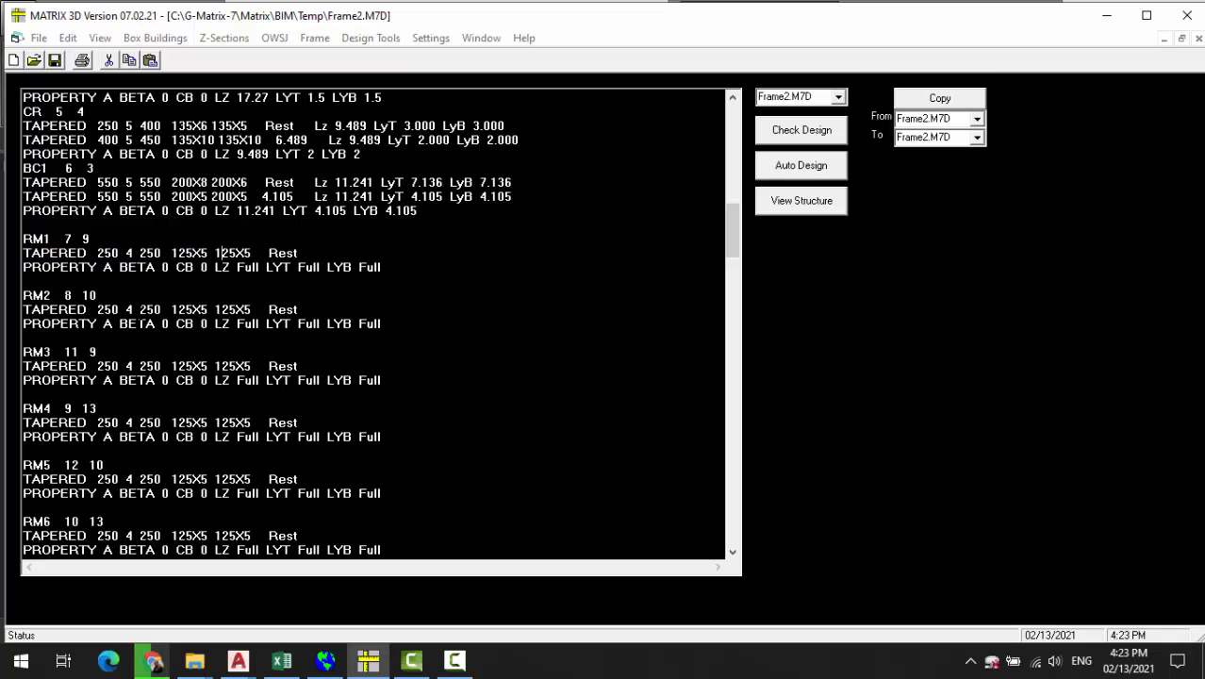
{"action": "key", "text": "shift+Right"}
{"action": "key", "text": "shift+Right"}
{"action": "key", "text": "shift+Right"}
{"action": "key", "text": "shift+Right"}
{"action": "key", "text": "shift+Right"}
{"action": "key", "text": "End"}
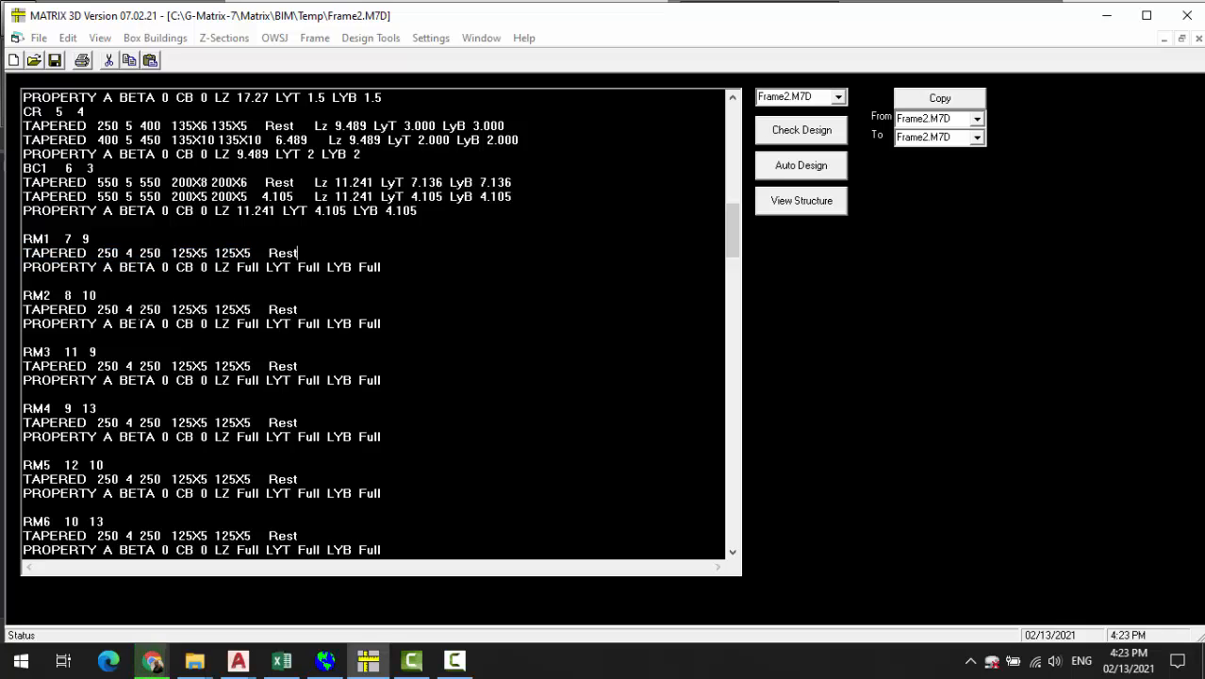
Highlight the Rest length entry of member RM1's TAPERED line, then clear the highlight
{"action": "key", "text": "Left"}
{"action": "key", "text": "Left"}
{"action": "key", "text": "Left"}
{"action": "key", "text": "Left"}
{"action": "key", "text": "Left"}
{"action": "key", "text": "Left"}
{"action": "key", "text": "shift+Right"}
{"action": "key", "text": "shift+Right"}
{"action": "key", "text": "shift+Right"}
{"action": "key", "text": "shift+Right"}
{"action": "key", "text": "shift+Right"}
{"action": "key", "text": "shift+Right"}
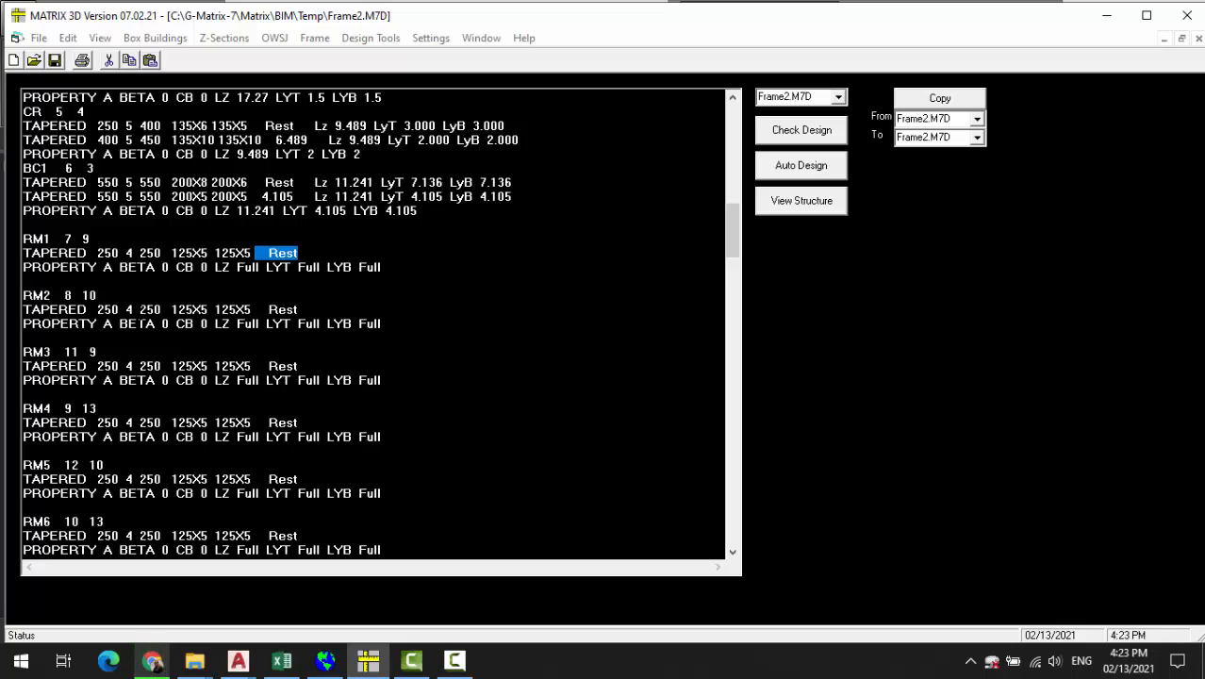
{"action": "key", "text": "Down"}
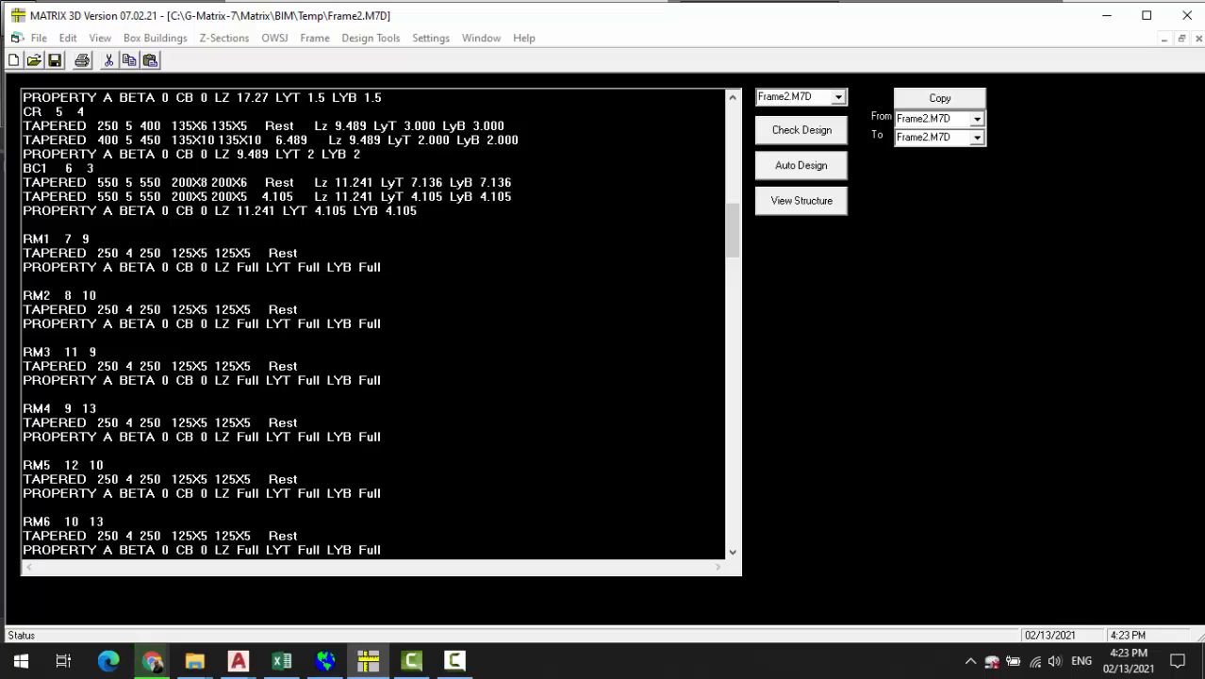
Switch to the AutoCAD frame drawing and examine roof monitor members RM1 to RM6 within the whole frame
{"action": "left_click", "coordinate": [255, 652]}
{"action": "left_click", "coordinate": [428, 595]}
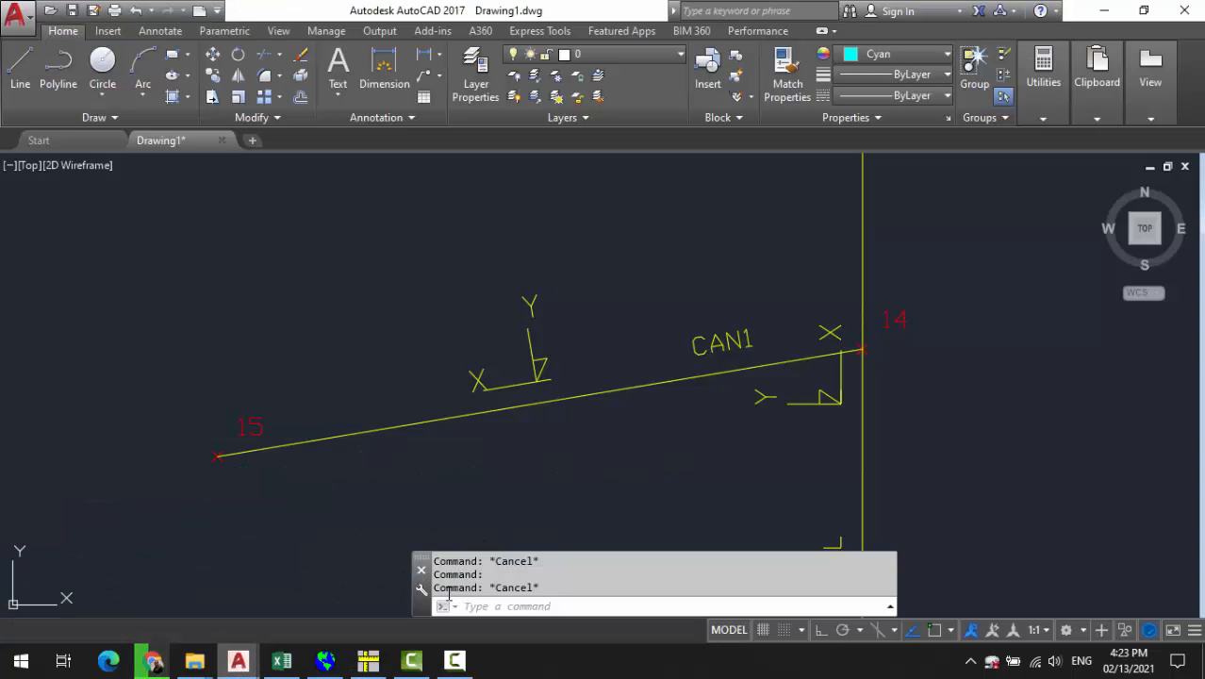
{"action": "scroll", "coordinate": [622, 325], "scroll_direction": "down", "scroll_amount": 8}
{"action": "scroll", "coordinate": [665, 329], "scroll_direction": "down", "scroll_amount": 5}
{"action": "scroll", "coordinate": [775, 277], "scroll_direction": "up", "scroll_amount": 6}
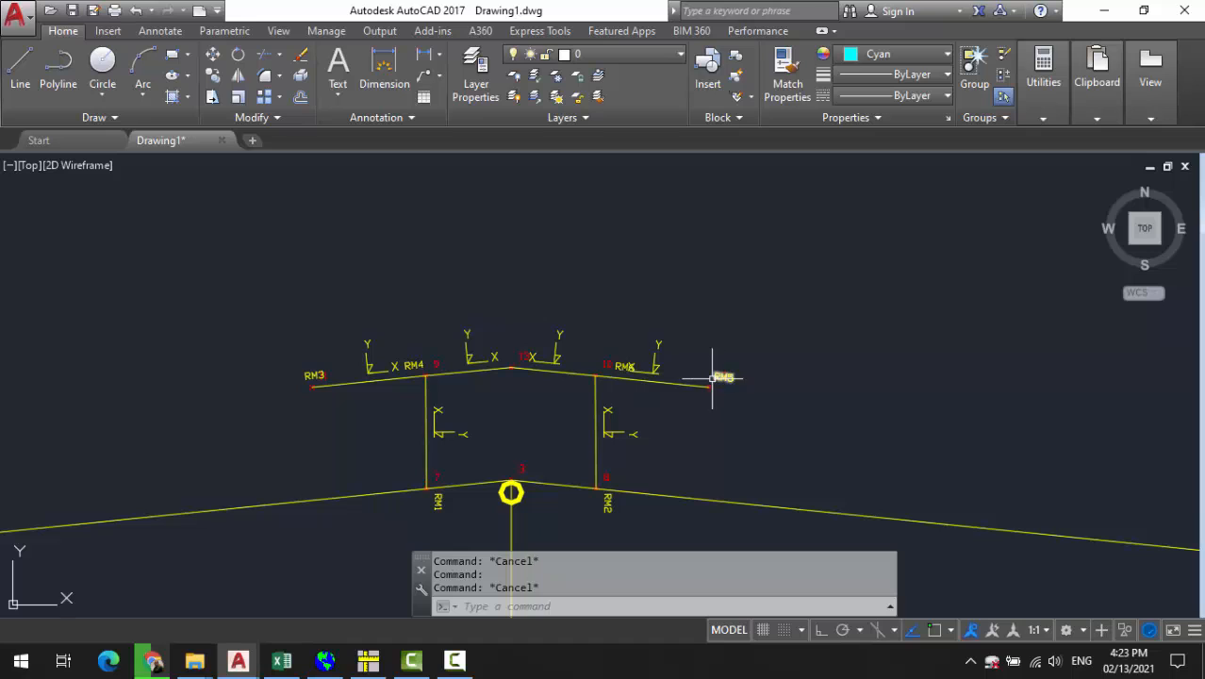
{"action": "scroll", "coordinate": [632, 367], "scroll_direction": "down", "scroll_amount": 2}
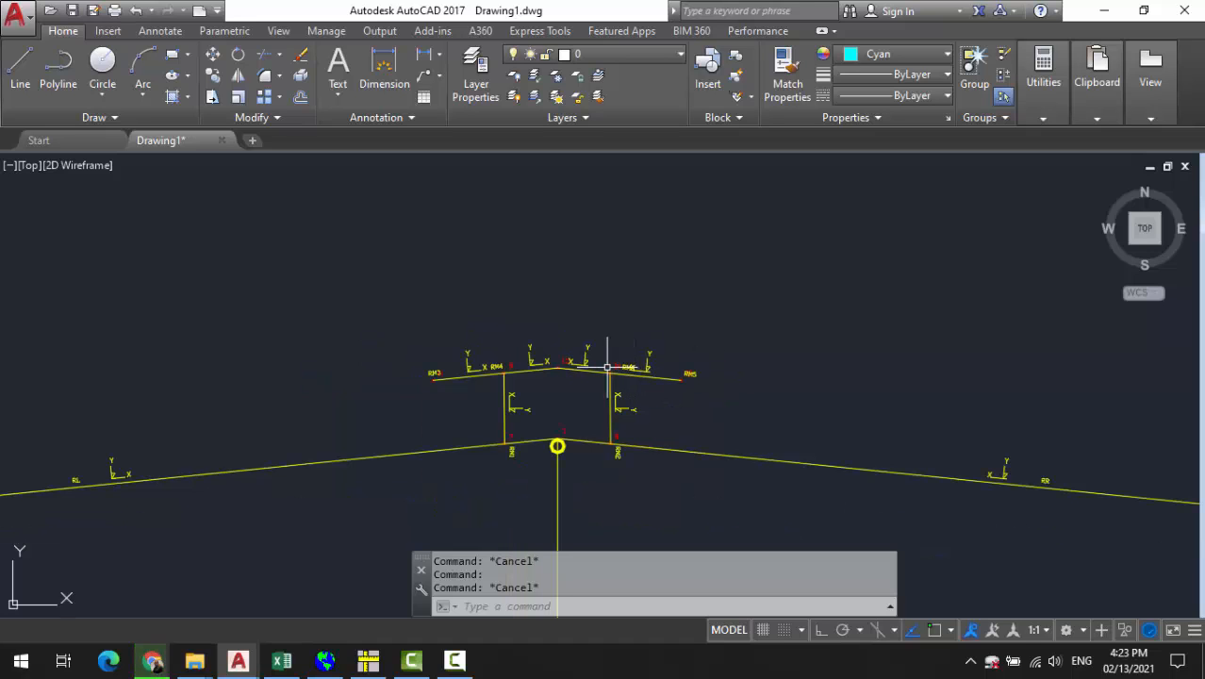
{"action": "scroll", "coordinate": [556, 368], "scroll_direction": "down", "scroll_amount": 4}
{"action": "scroll", "coordinate": [482, 423], "scroll_direction": "up", "scroll_amount": 8}
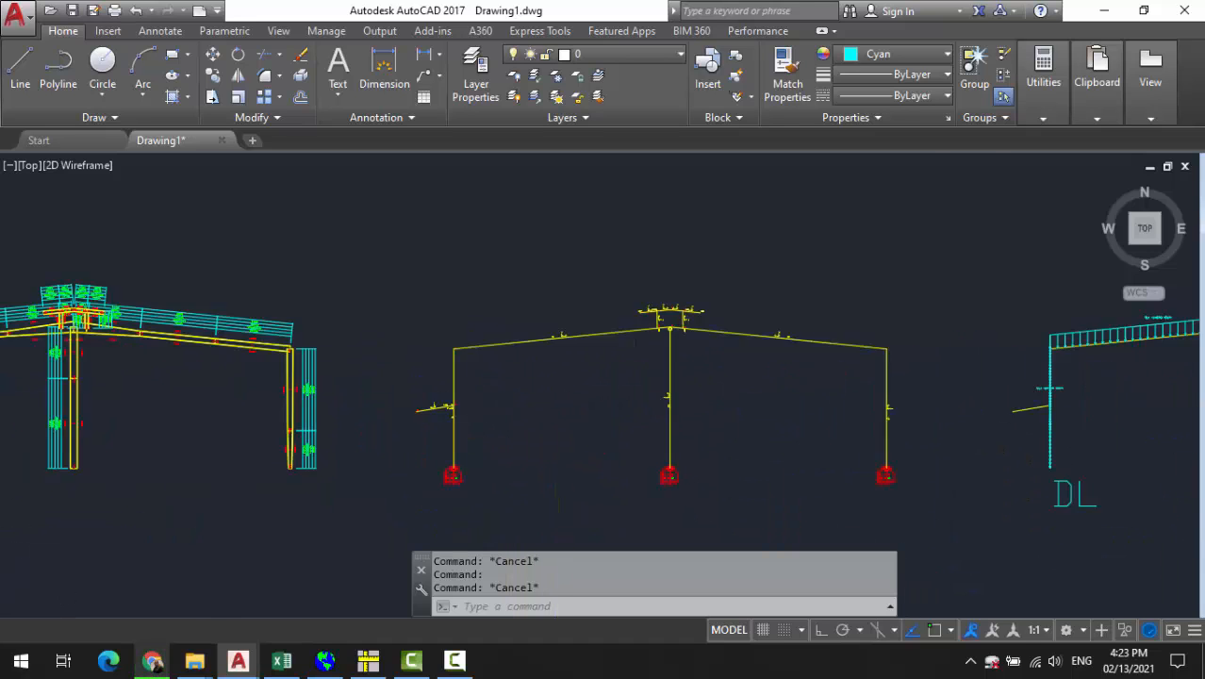
Examine the canopy between nodes 14 and 15 and select the CAN1 member line
{"action": "scroll", "coordinate": [420, 384], "scroll_direction": "up", "scroll_amount": 4}
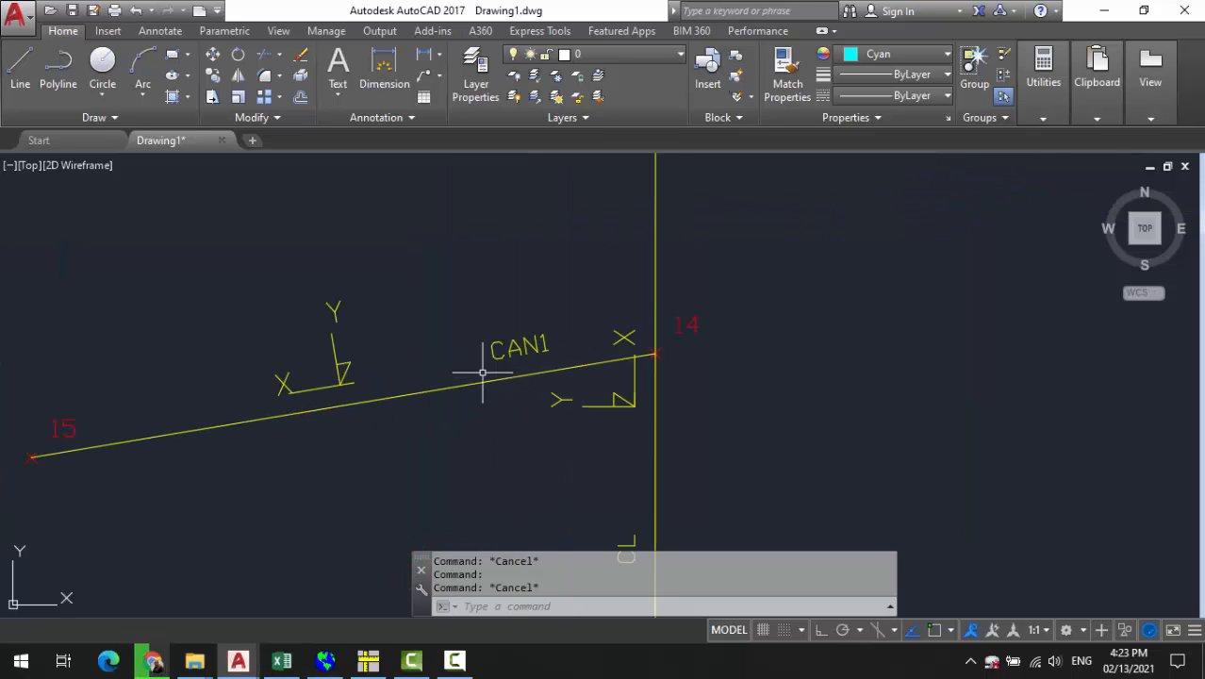
{"action": "scroll", "coordinate": [518, 379], "scroll_direction": "down", "scroll_amount": 4}
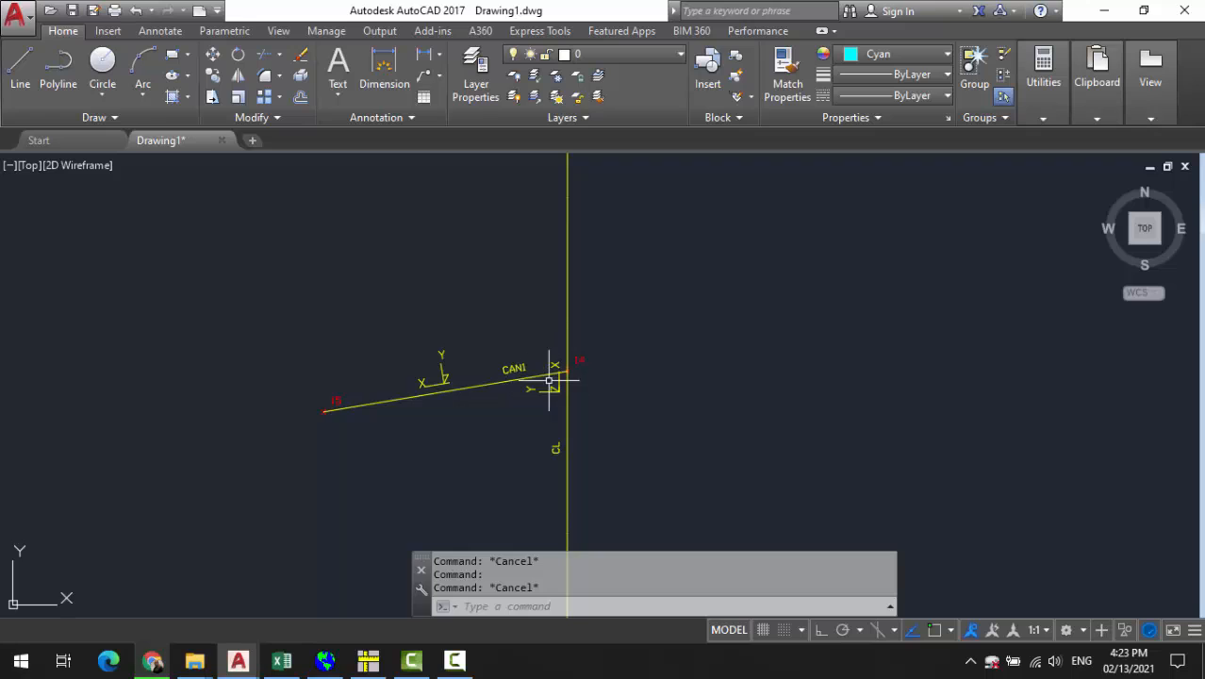
{"action": "left_click", "coordinate": [512, 380]}
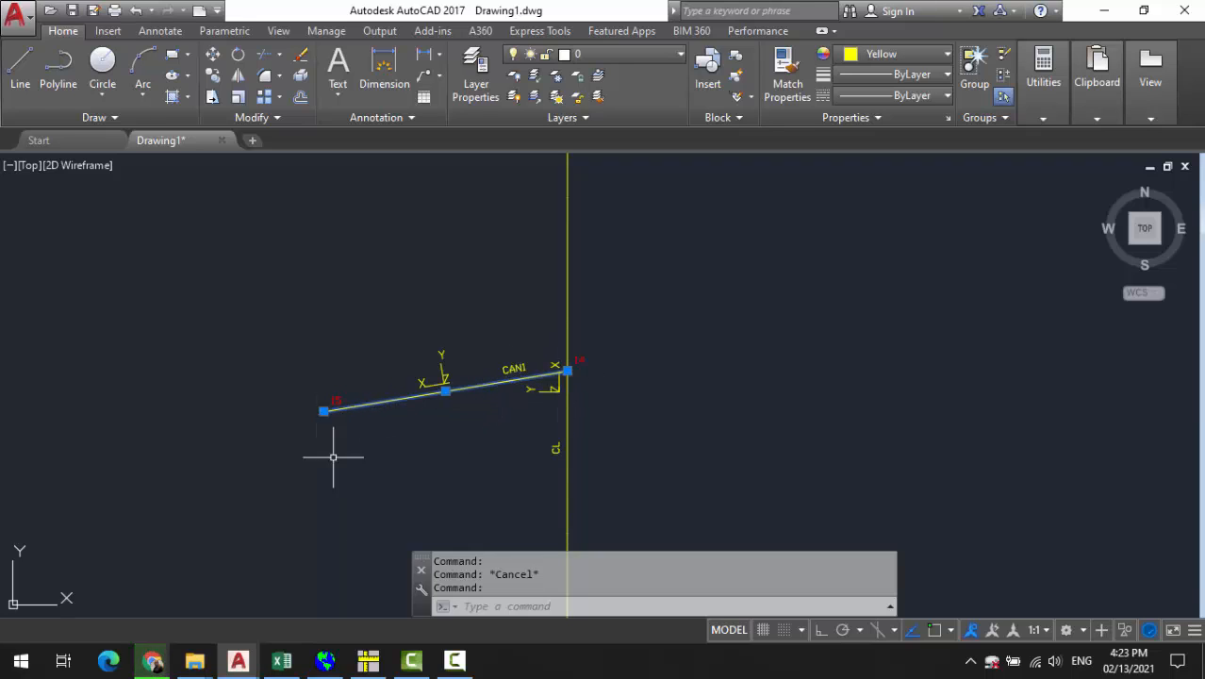
Return to MATRIX 3D and review the CAN1 node numbers, TAPERED section and PROPERTY values
{"action": "left_click", "coordinate": [368, 661]}
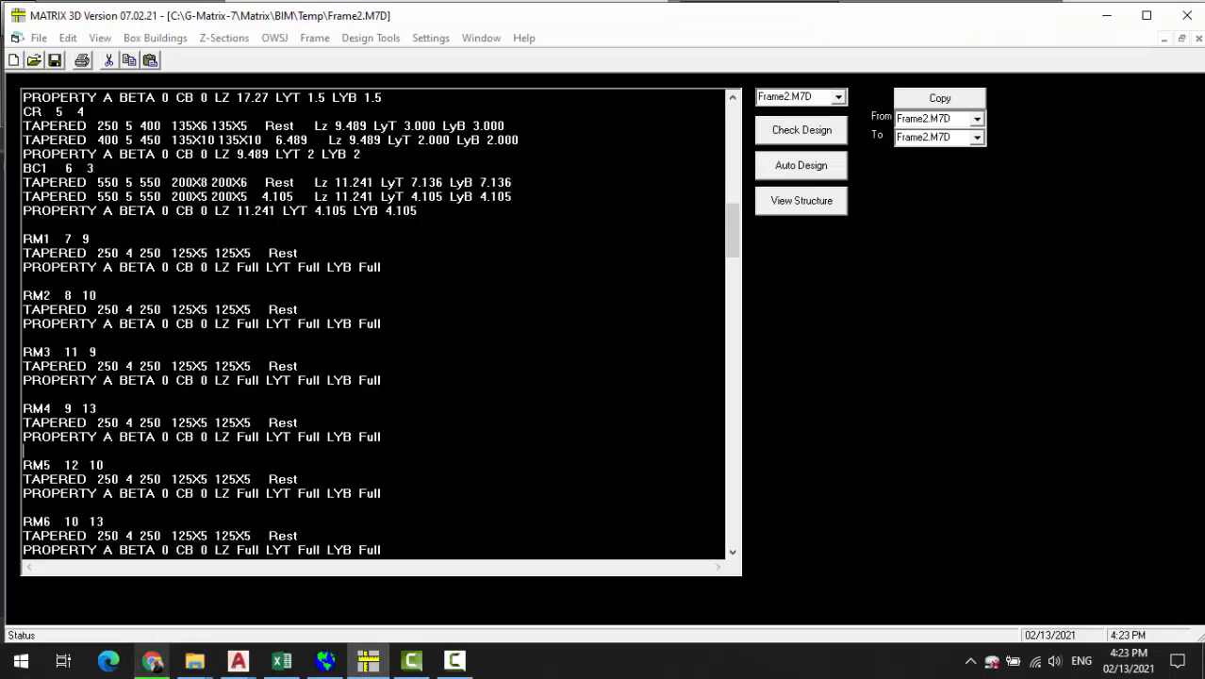
{"action": "scroll", "coordinate": [377, 320], "scroll_direction": "down", "scroll_amount": 5}
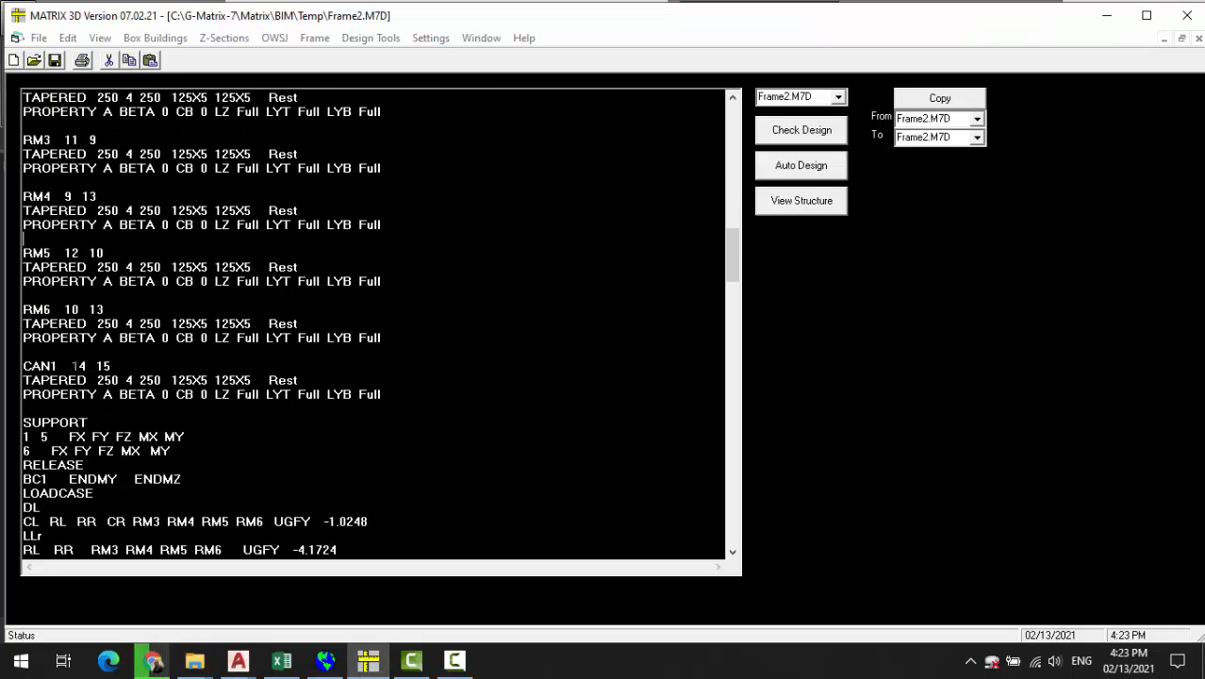
{"action": "left_click", "coordinate": [111, 366]}
{"action": "left_click_drag", "start_coordinate": [91, 366], "coordinate": [86, 366]}
{"action": "left_click", "coordinate": [50, 381]}
{"action": "left_click_drag", "start_coordinate": [50, 395], "coordinate": [61, 394]}
{"action": "left_click", "coordinate": [148, 394]}
{"action": "left_click_drag", "start_coordinate": [185, 395], "coordinate": [299, 394]}
{"action": "left_click", "coordinate": [366, 394]}
{"action": "left_click", "coordinate": [299, 380]}
{"action": "left_click_drag", "start_coordinate": [312, 394], "coordinate": [318, 394]}
Set the LYT value of member CAN1 to 1.5 and remove the blank line before SUPPORT
{"action": "left_click", "coordinate": [298, 395]}
{"action": "key", "text": "Delete"}
{"action": "key", "text": "Delete"}
{"action": "key", "text": "Delete"}
{"action": "key", "text": "Delete"}
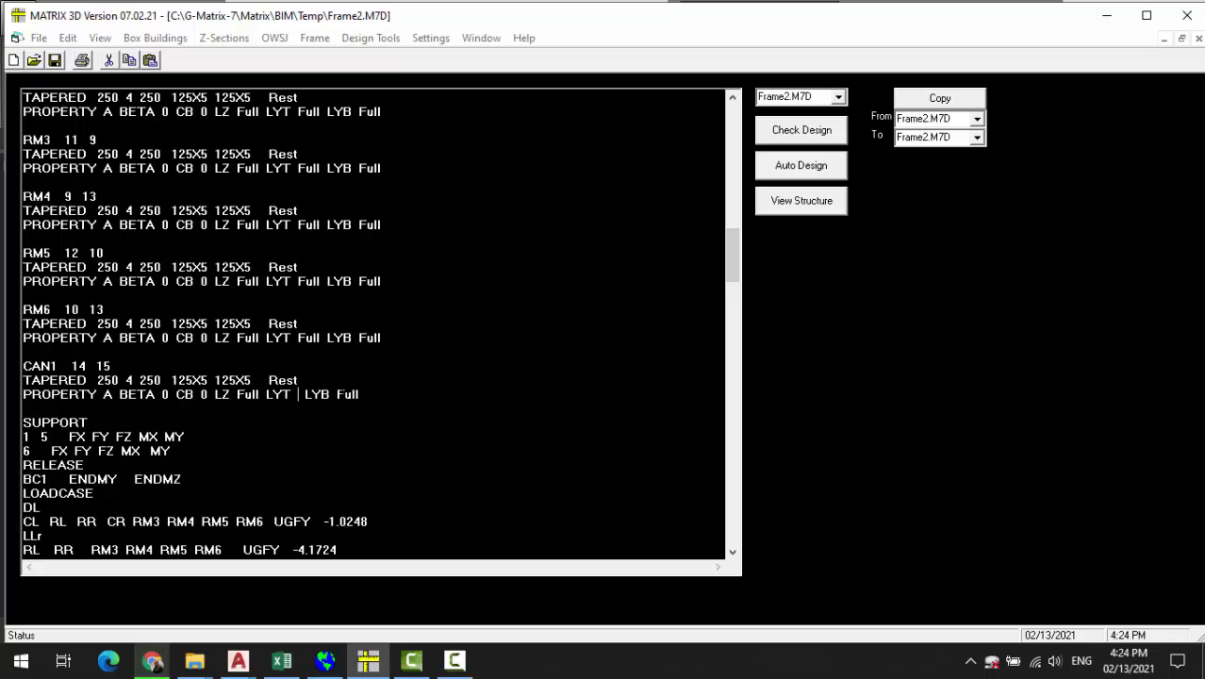
{"action": "left_click", "coordinate": [359, 394]}
{"action": "key", "text": "Delete"}
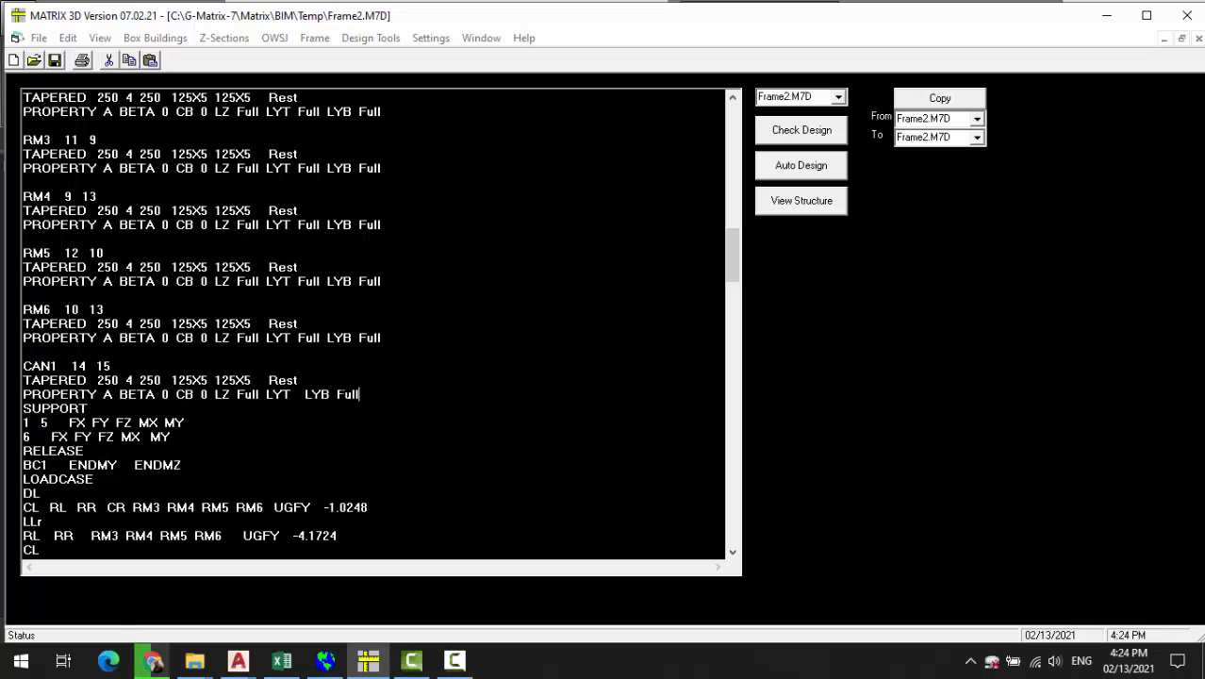
{"action": "key", "text": "Left"}
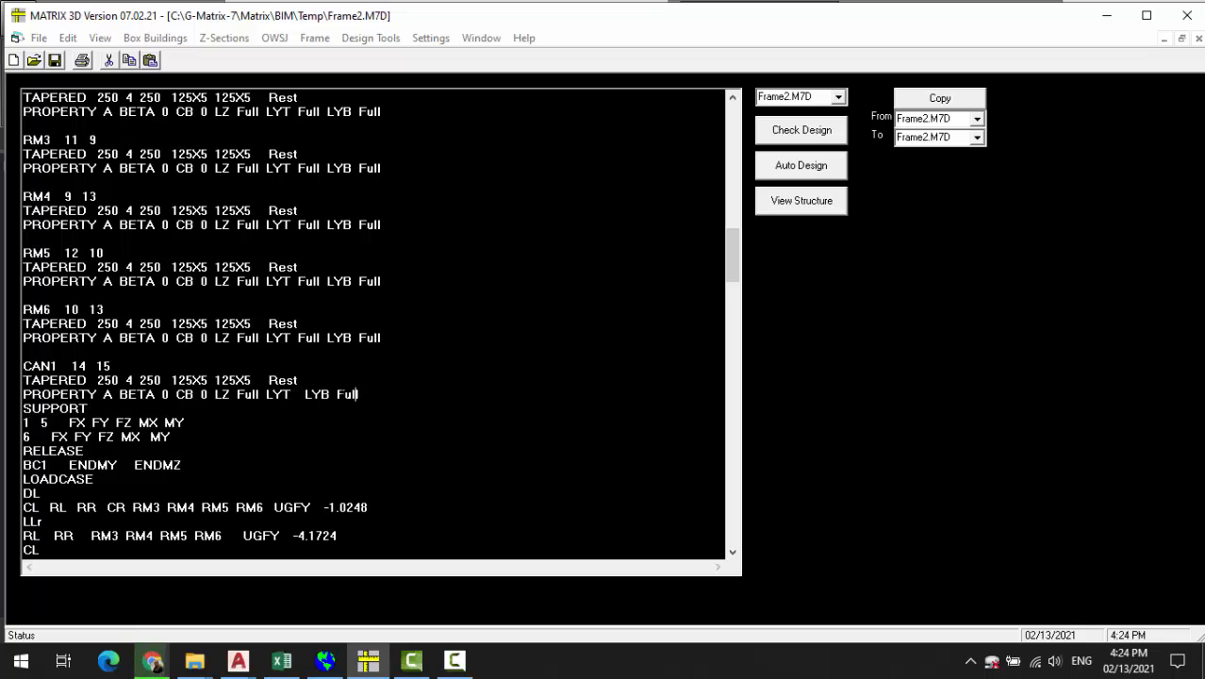
{"action": "key", "text": "Left"}
{"action": "key", "text": "Left"}
{"action": "key", "text": "Left"}
{"action": "key", "text": "Left"}
{"action": "key", "text": "Left"}
{"action": "key", "text": "Left"}
{"action": "key", "text": "Left"}
{"action": "key", "text": "Left"}
{"action": "type", "text": "1.5"}
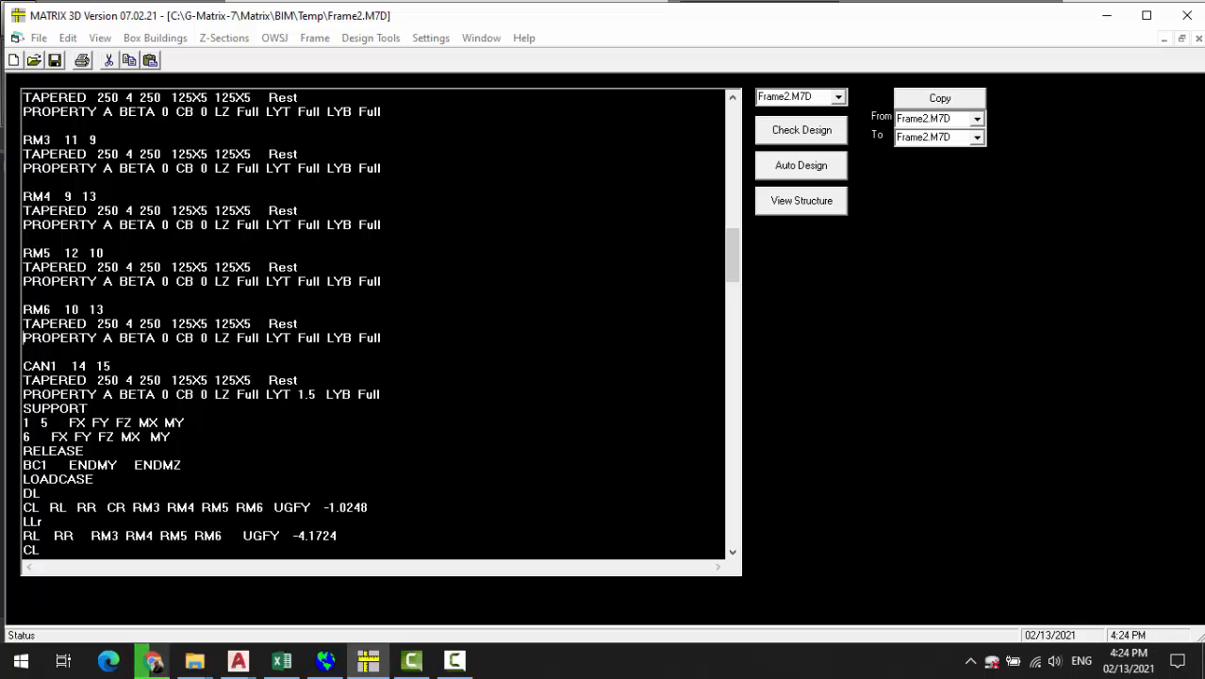
Replace the LYT value of member RM6 with 1.5 in its PROPERTY line
{"action": "key", "text": "Left"}
{"action": "key", "text": "Left"}
{"action": "key", "text": "Left"}
{"action": "key", "text": "Left"}
{"action": "key", "text": "Left"}
{"action": "key", "text": "Left"}
{"action": "key", "text": "Left"}
{"action": "key", "text": "Left"}
{"action": "key", "text": "BackSpace"}
{"action": "key", "text": "BackSpace"}
{"action": "key", "text": "BackSpace"}
{"action": "key", "text": "BackSpace"}
{"action": "type", "text": "1.5"}
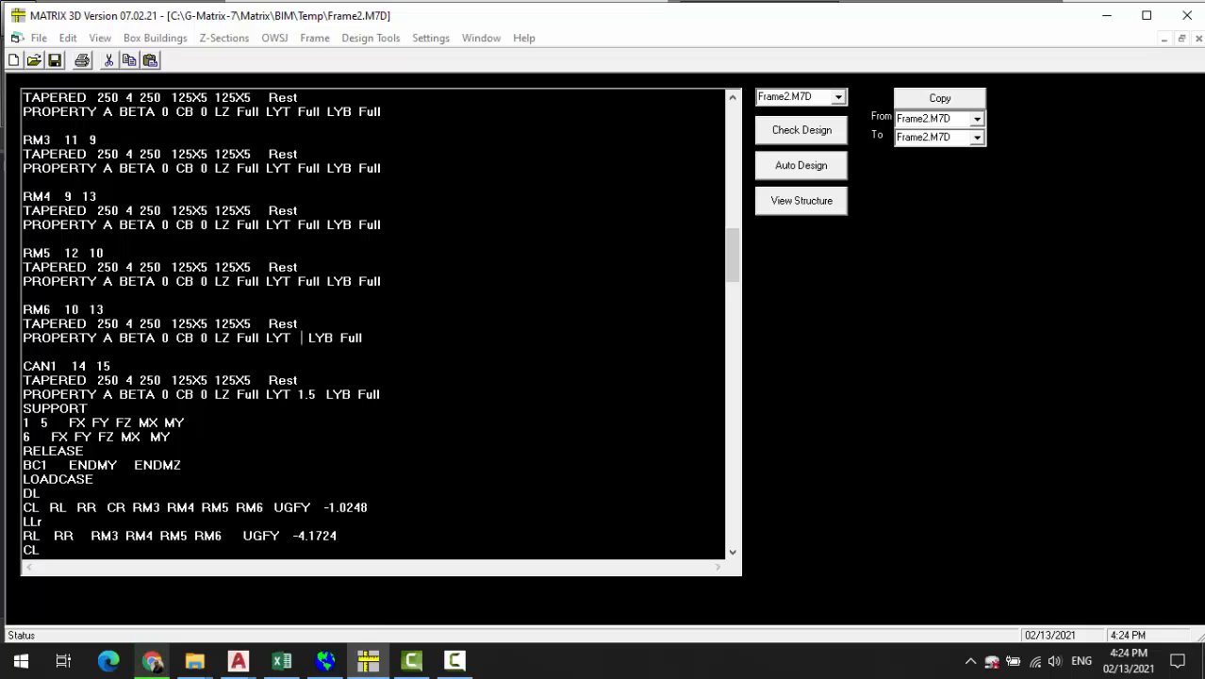
Change the LYT value in member RM5's PROPERTY line to 1.5
{"action": "key", "text": "Up"}
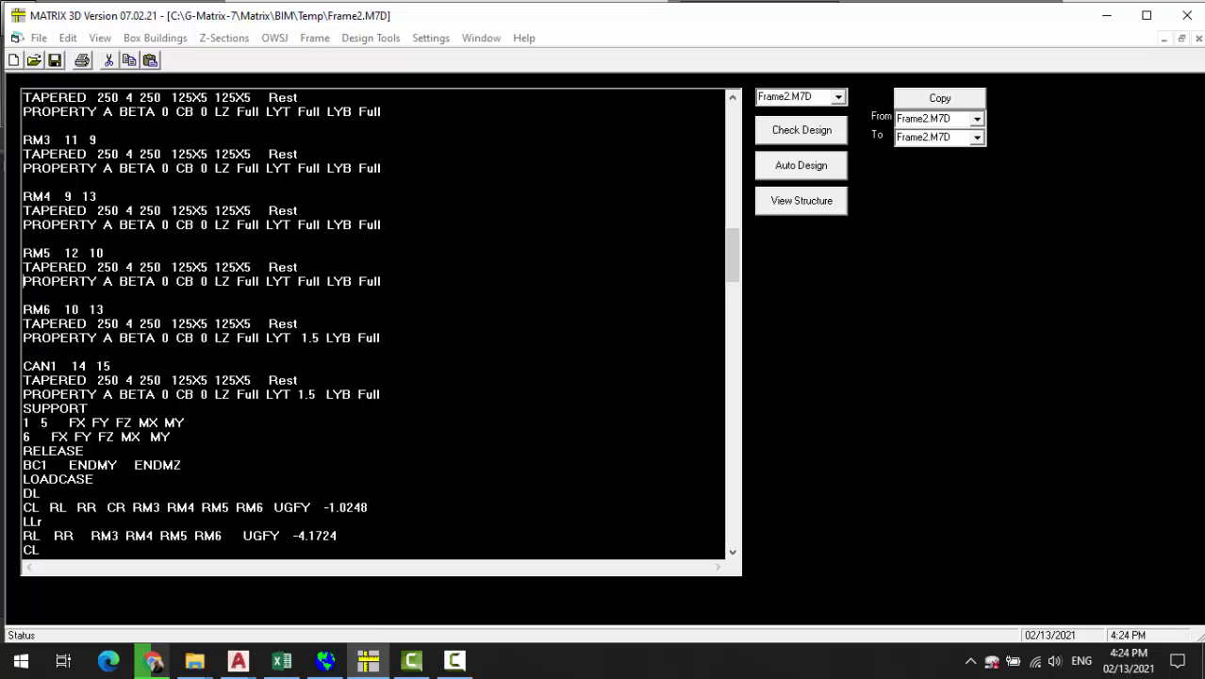
{"action": "key", "text": "Right"}
{"action": "key", "text": "Right"}
{"action": "key", "text": "Right"}
{"action": "key", "text": "Right"}
{"action": "key", "text": "Right"}
{"action": "key", "text": "Right"}
{"action": "key", "text": "Right"}
{"action": "key", "text": "Right"}
{"action": "key", "text": "Right"}
{"action": "key", "text": "Right"}
{"action": "key", "text": "Right"}
{"action": "key", "text": "Right"}
{"action": "key", "text": "Right"}
{"action": "key", "text": "Right"}
{"action": "key", "text": "Right"}
{"action": "key", "text": "Right"}
{"action": "key", "text": "Right"}
{"action": "key", "text": "Right"}
{"action": "key", "text": "Right"}
{"action": "key", "text": "Right"}
{"action": "key", "text": "Right"}
{"action": "key", "text": "Right"}
{"action": "key", "text": "Right"}
{"action": "key", "text": "BackSpace"}
{"action": "key", "text": "BackSpace"}
{"action": "key", "text": "BackSpace"}
{"action": "key", "text": "BackSpace"}
{"action": "type", "text": "1.5"}
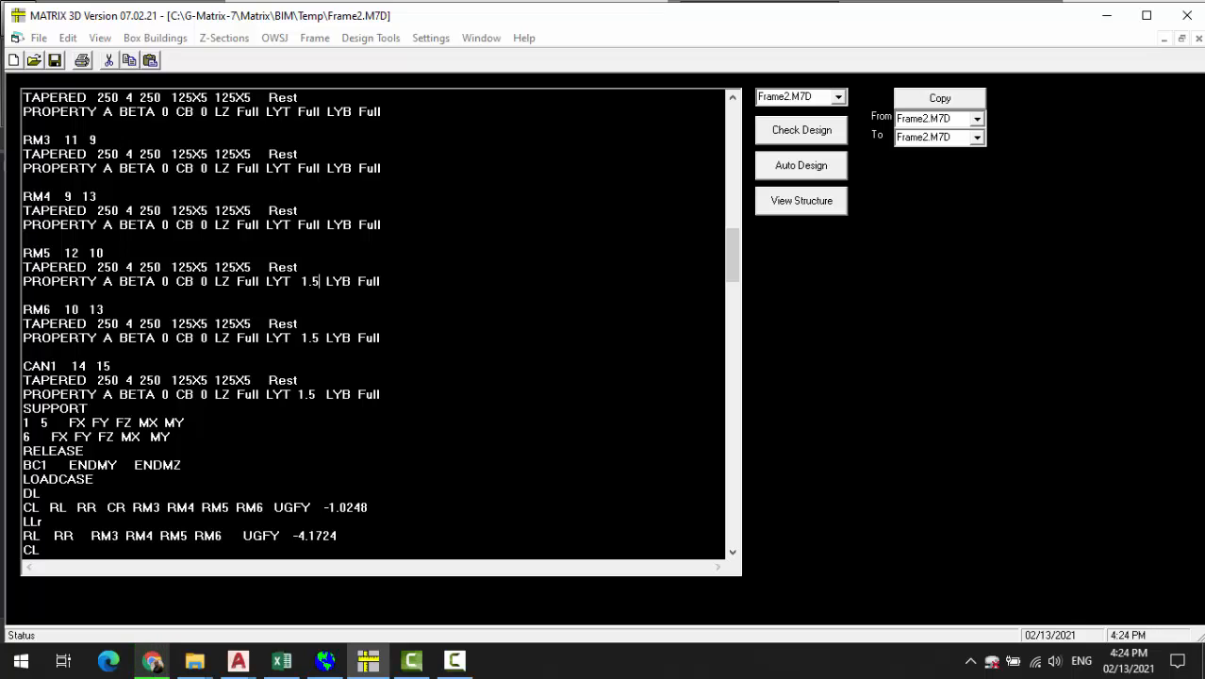
Set the LYT value in the PROPERTY line of member RM4 to 1.5
{"action": "key", "text": "Up"}
{"action": "key", "text": "End"}
{"action": "key", "text": "Left"}
{"action": "key", "text": "Left"}
{"action": "key", "text": "Left"}
{"action": "key", "text": "Left"}
{"action": "key", "text": "Left"}
{"action": "key", "text": "Left"}
{"action": "key", "text": "Left"}
{"action": "key", "text": "Left"}
{"action": "key", "text": "Left"}
{"action": "key", "text": "Right"}
{"action": "key", "text": "BackSpace"}
{"action": "key", "text": "BackSpace"}
{"action": "key", "text": "BackSpace"}
{"action": "key", "text": "BackSpace"}
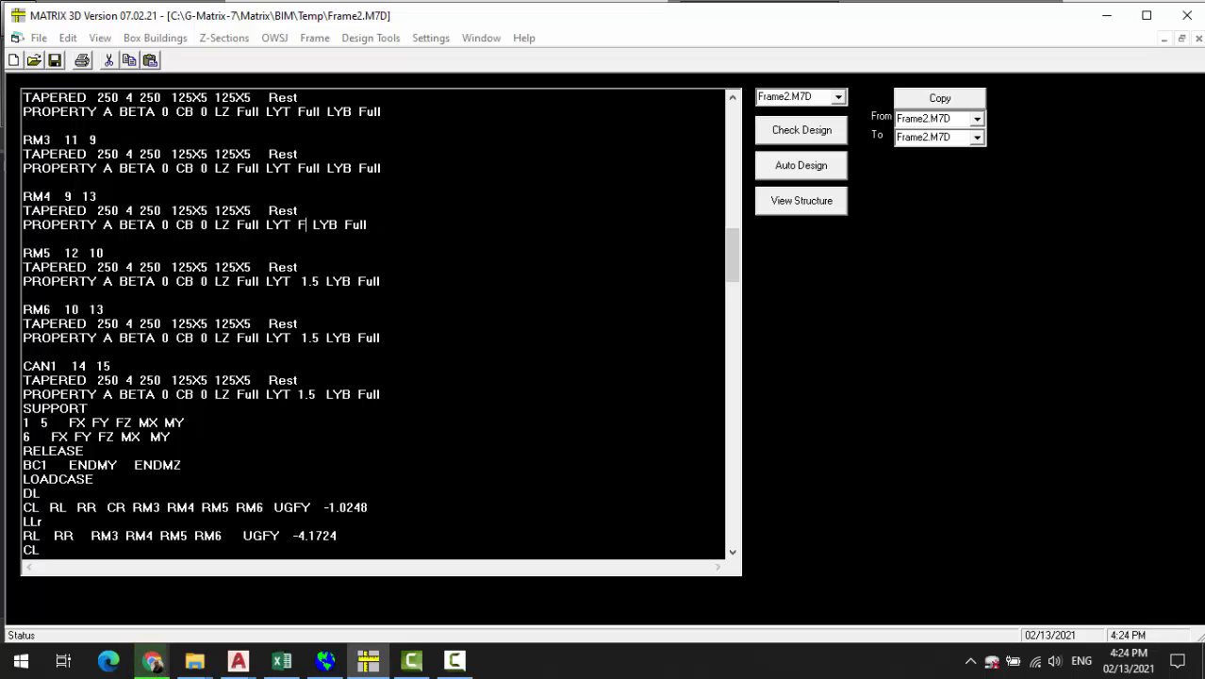
{"action": "type", "text": "1.5"}
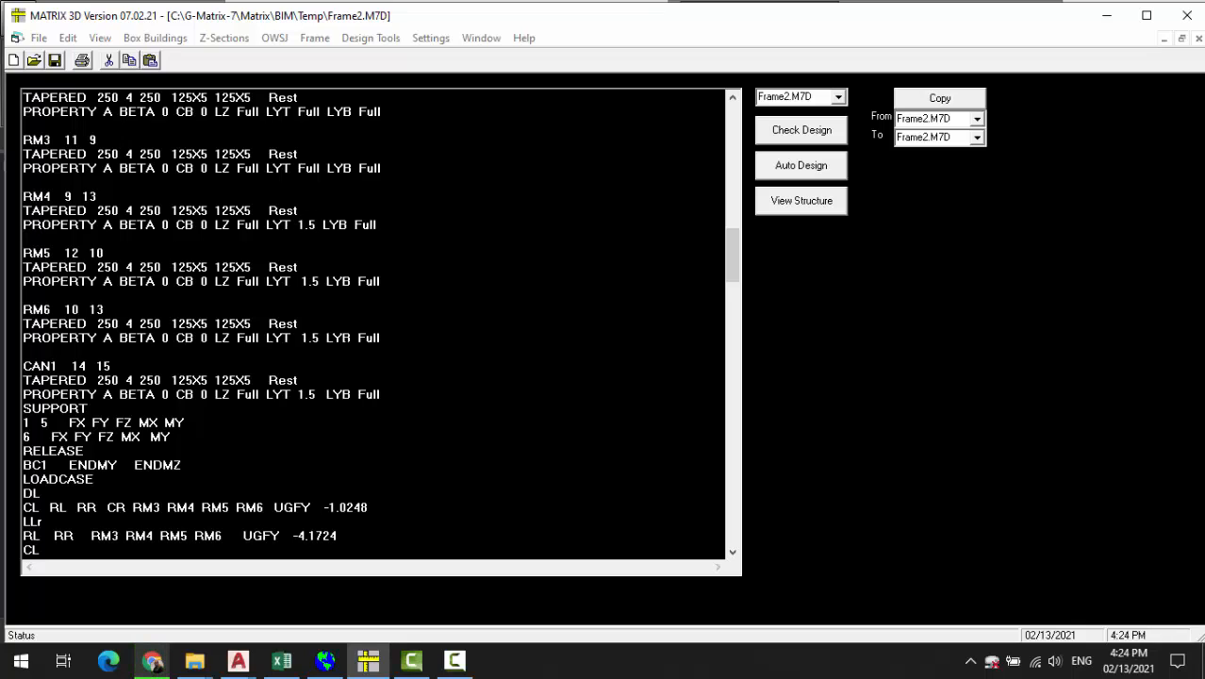
Set the LYT value in the PROPERTY line of member RM3 to 1.5
{"action": "key", "text": "Right"}
{"action": "key", "text": "Right"}
{"action": "key", "text": "BackSpace"}
{"action": "key", "text": "BackSpace"}
{"action": "key", "text": "BackSpace"}
{"action": "key", "text": "BackSpace"}
{"action": "type", "text": "1.5"}
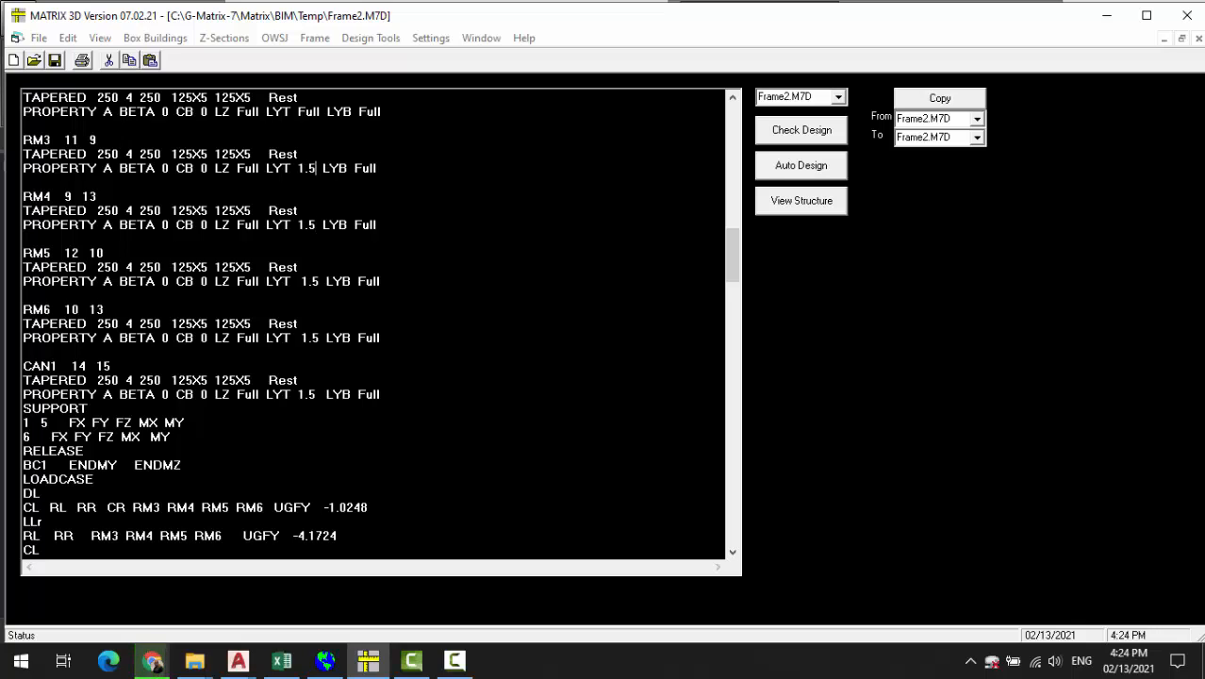
Set the LYT value in member RM2's PROPERTY line to 1.5
{"action": "left_click_drag", "start_coordinate": [317, 112], "coordinate": [312, 112]}
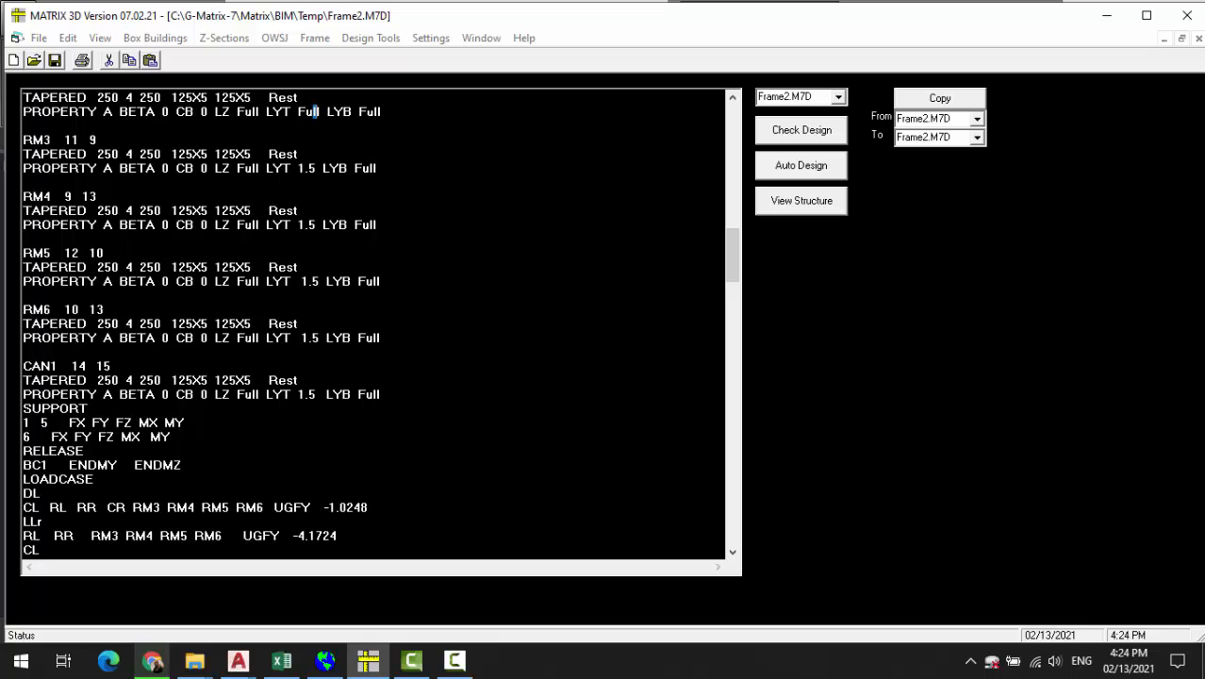
{"action": "key", "text": "BackSpace"}
{"action": "key", "text": "BackSpace"}
{"action": "key", "text": "BackSpace"}
{"action": "key", "text": "BackSpace"}
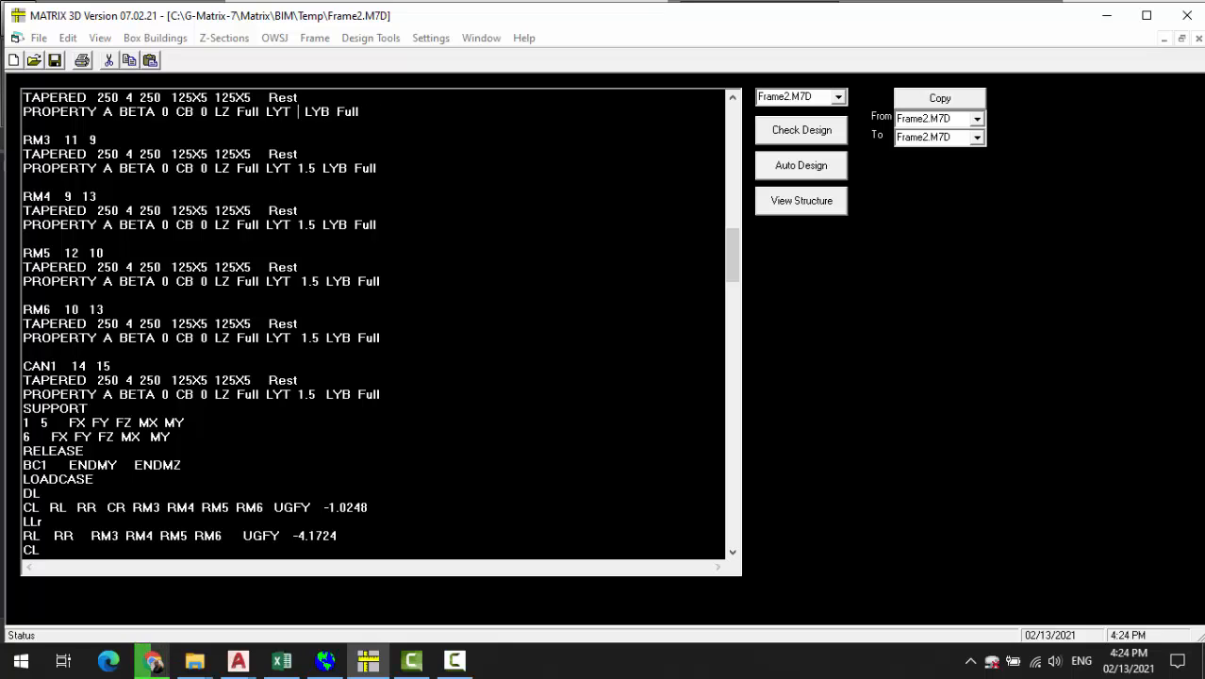
{"action": "type", "text": "1.5"}
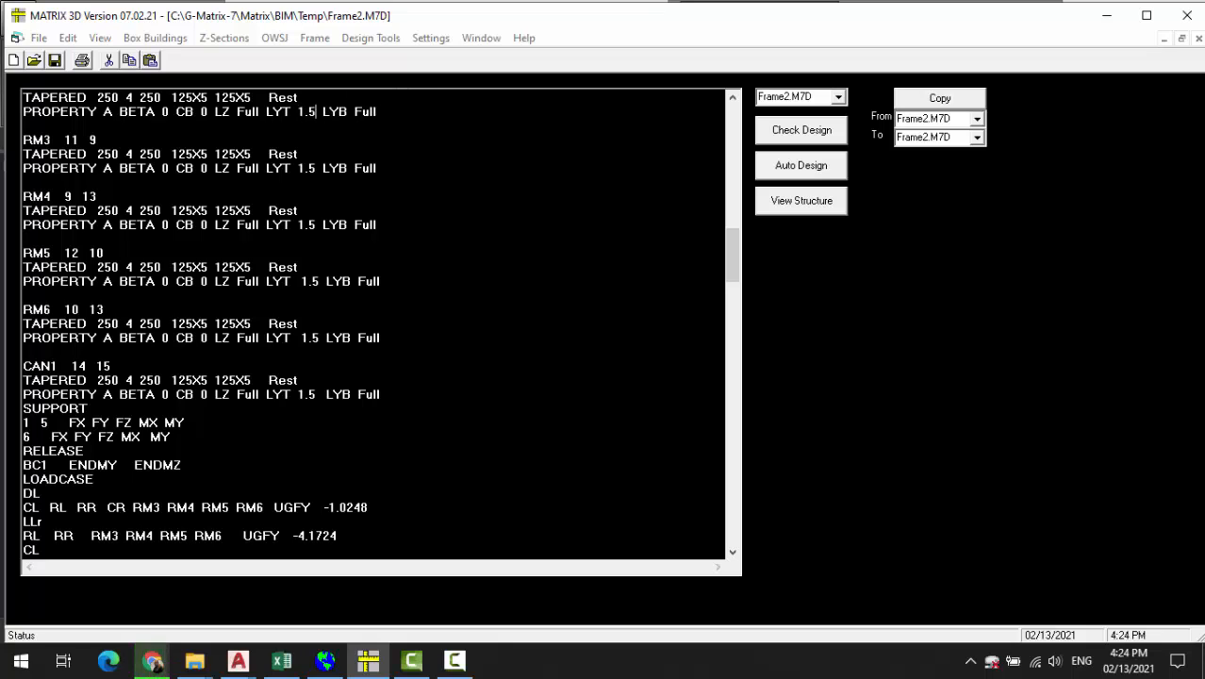
Replace the LYT value of member RM1 with 1.5 in its PROPERTY line
{"action": "scroll", "coordinate": [377, 321], "scroll_direction": "up", "scroll_amount": 4}
{"action": "left_click_drag", "start_coordinate": [318, 224], "coordinate": [313, 225]}
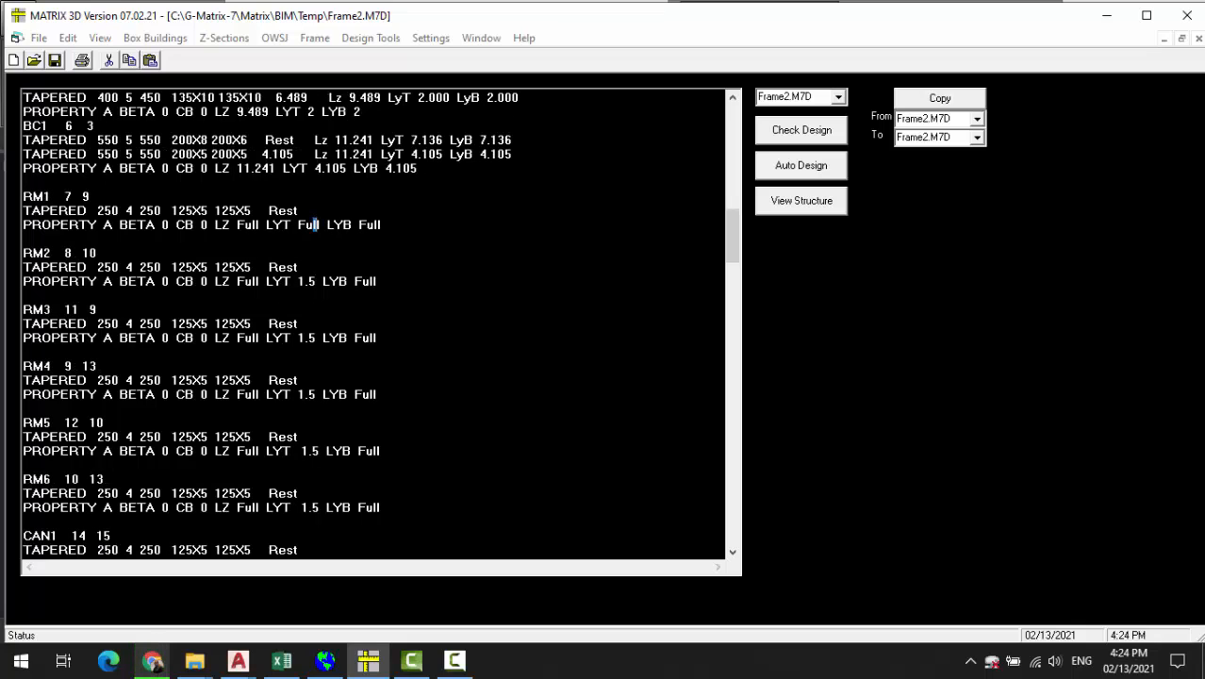
{"action": "key", "text": "BackSpace"}
{"action": "key", "text": "BackSpace"}
{"action": "key", "text": "BackSpace"}
{"action": "key", "text": "BackSpace"}
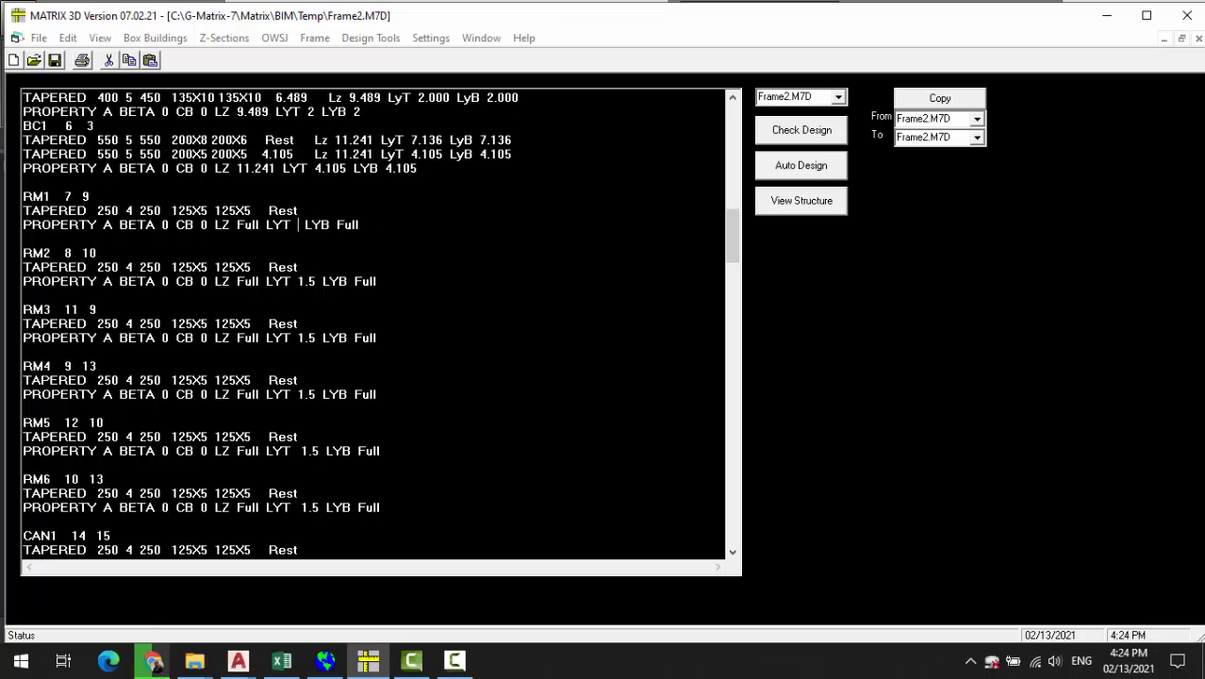
{"action": "type", "text": "1.5"}
Insert a blank line between member CAN1's PROPERTY line and the SUPPORT heading
{"action": "scroll", "coordinate": [378, 321], "scroll_direction": "down", "scroll_amount": 4}
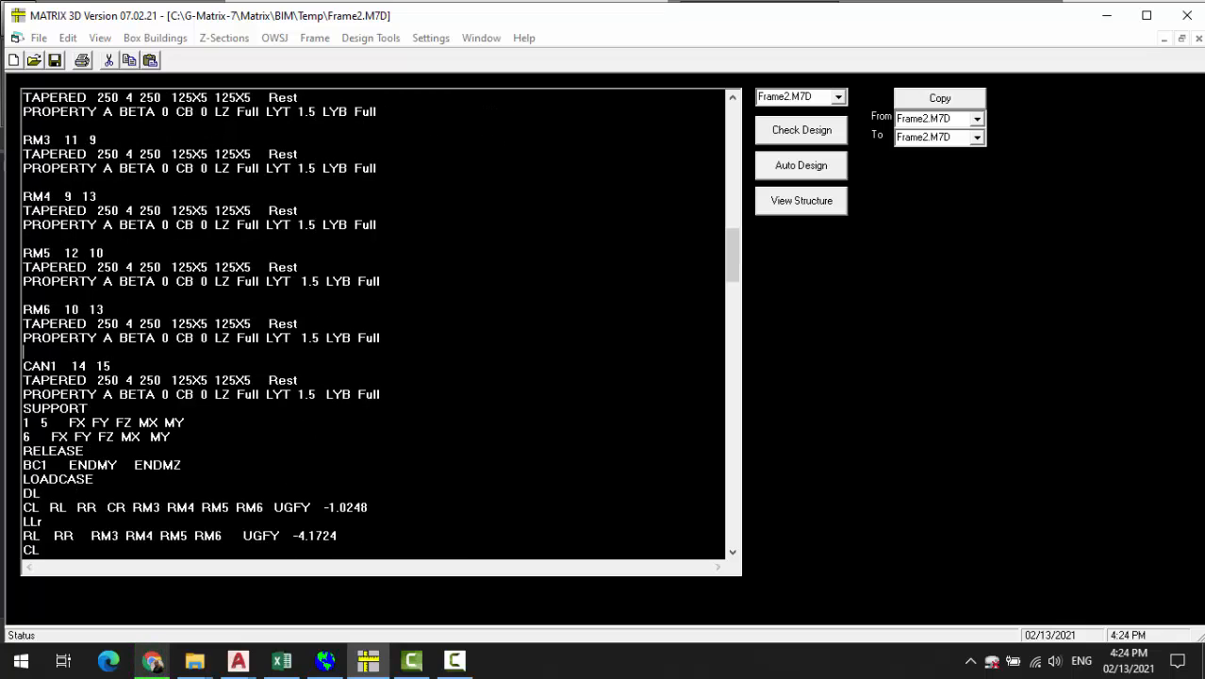
{"action": "left_click", "coordinate": [381, 395]}
{"action": "key", "text": "Return"}
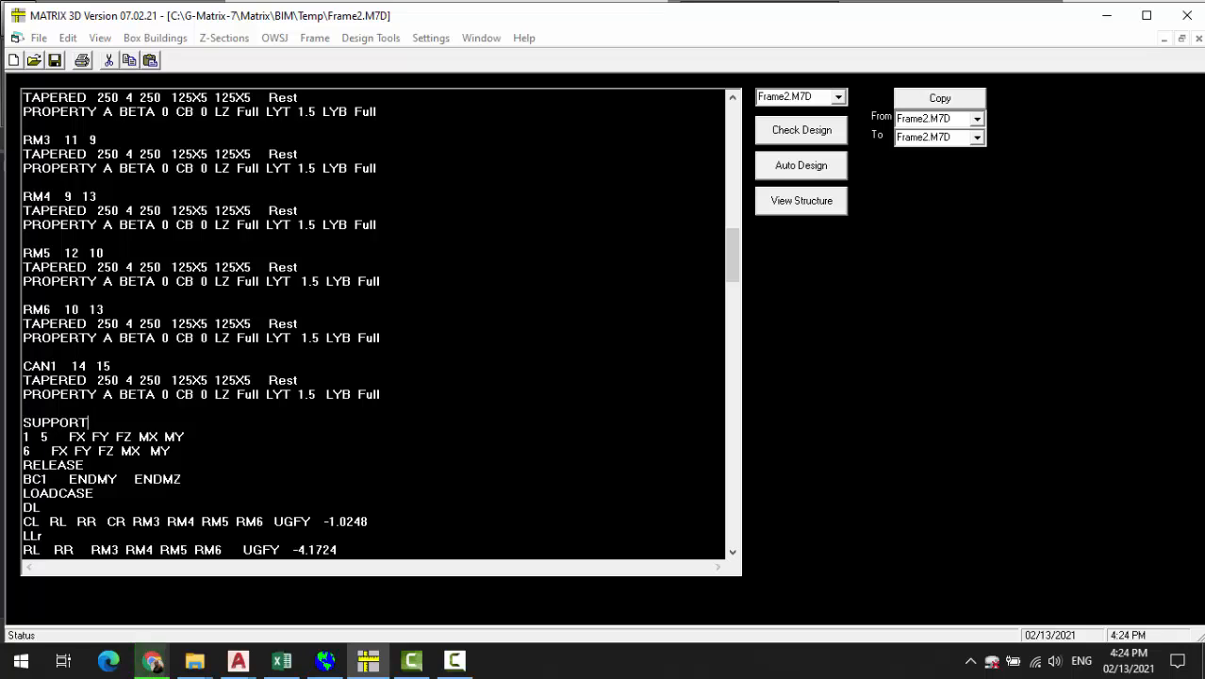
Examine the DL load case under LOADCASE, checking the listed roof monitor members RM3 to RM6 and the UGFY load
{"action": "scroll", "coordinate": [378, 326], "scroll_direction": "down", "scroll_amount": 3}
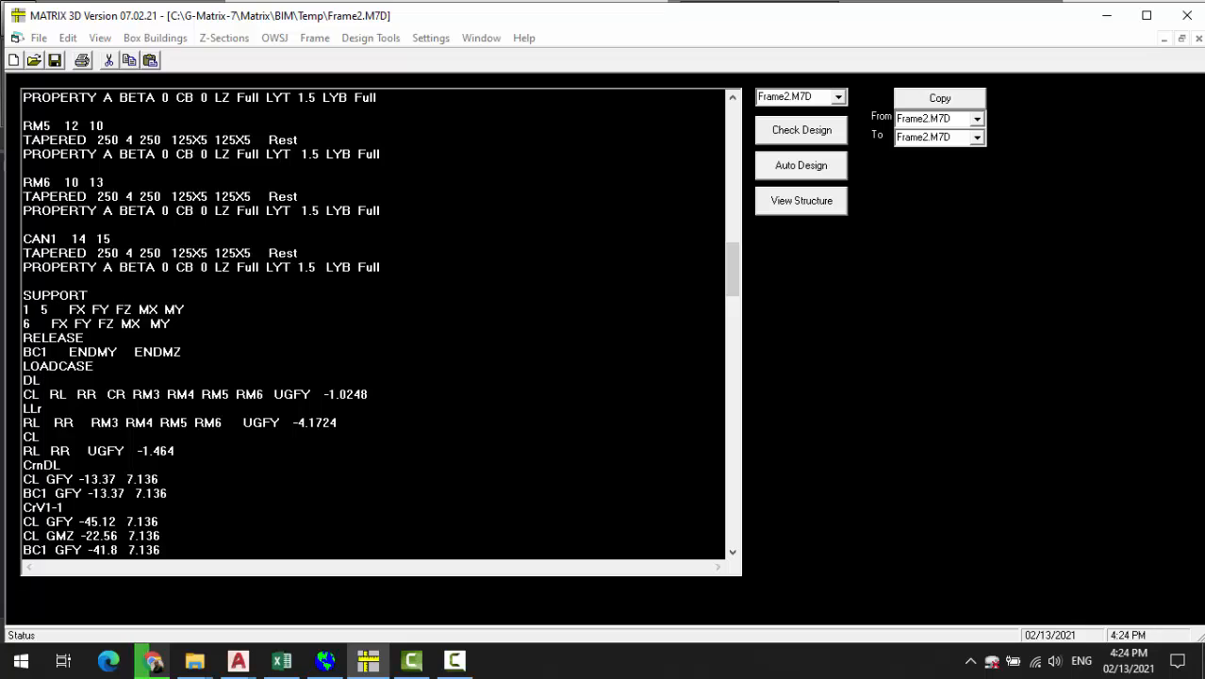
{"action": "double_click", "coordinate": [24, 365]}
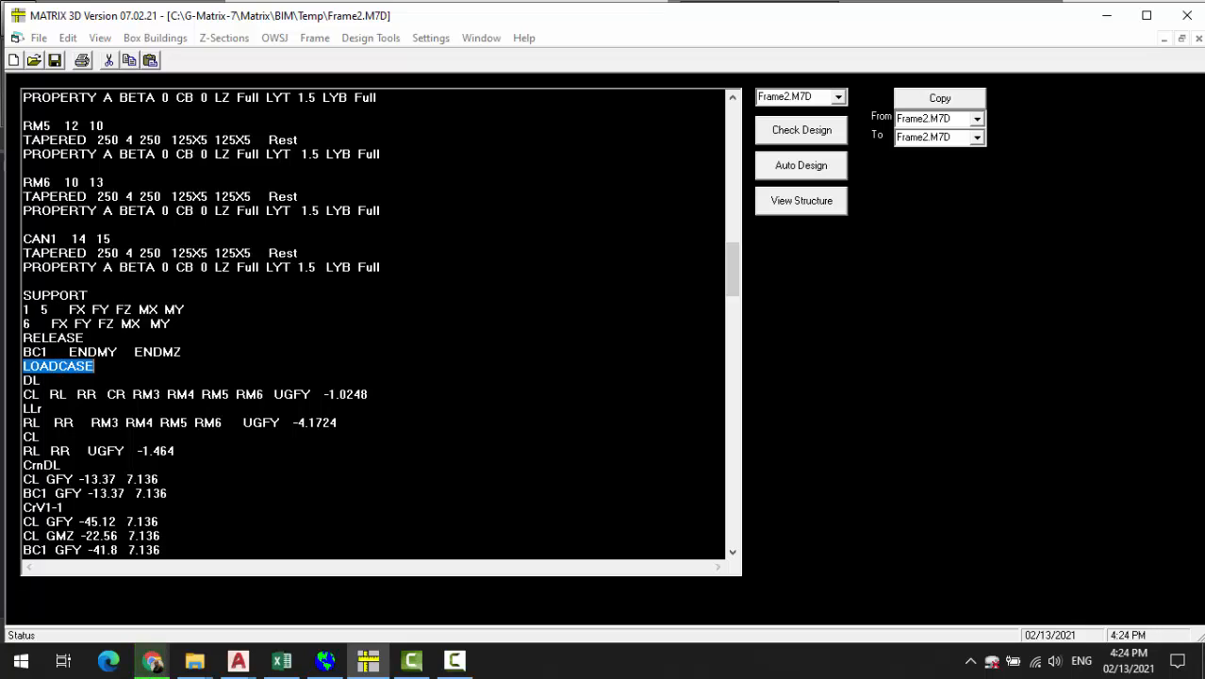
{"action": "double_click", "coordinate": [29, 380]}
{"action": "left_click", "coordinate": [30, 394]}
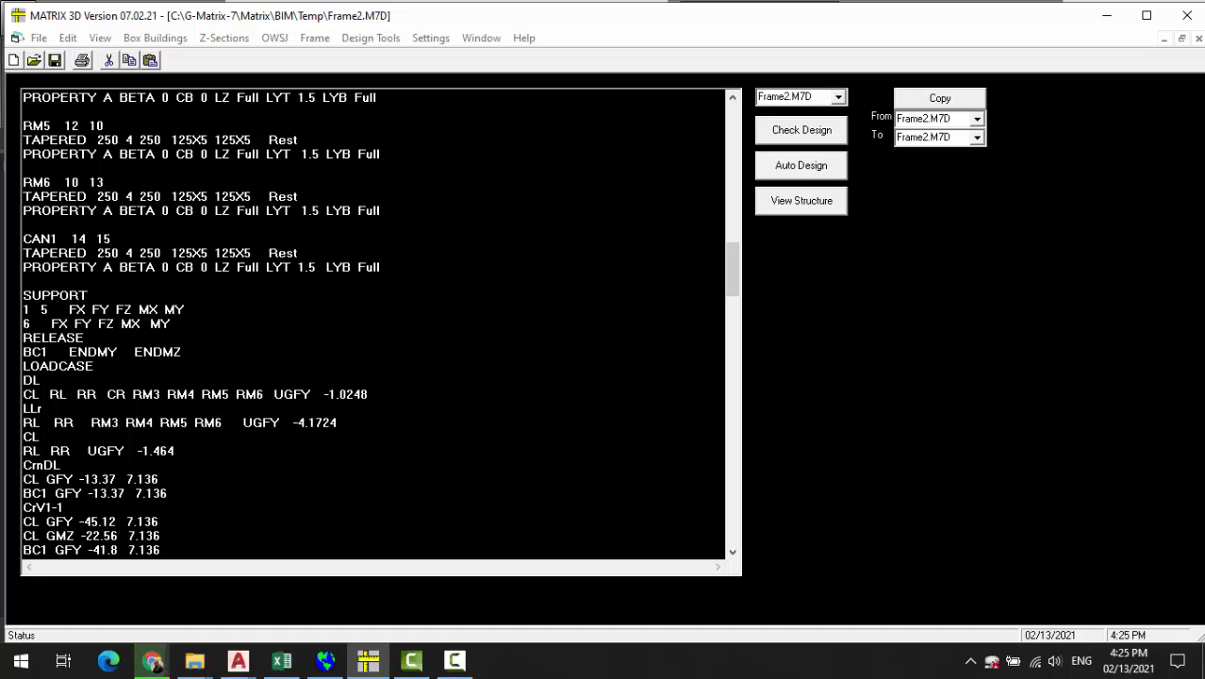
{"action": "left_click", "coordinate": [144, 394]}
{"action": "key", "text": "Left"}
{"action": "key", "text": "shift+Right"}
{"action": "key", "text": "shift+Right"}
{"action": "key", "text": "shift+Right"}
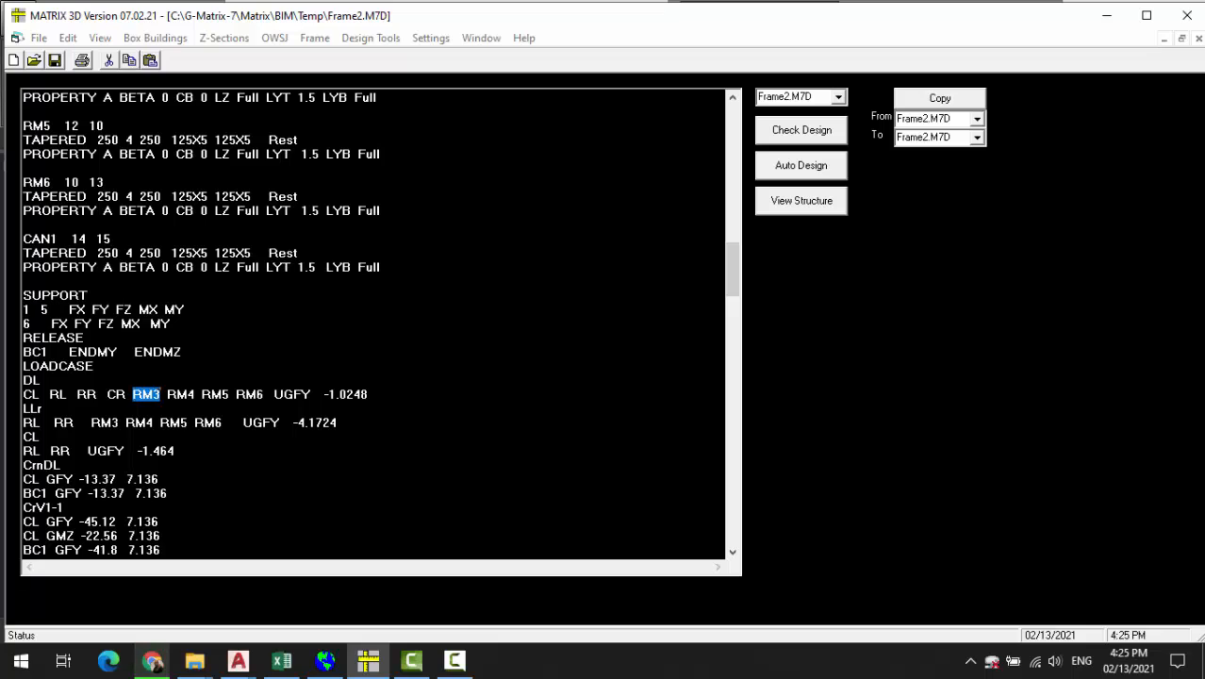
{"action": "left_click_drag", "start_coordinate": [168, 394], "coordinate": [264, 394]}
{"action": "left_click", "coordinate": [296, 394]}
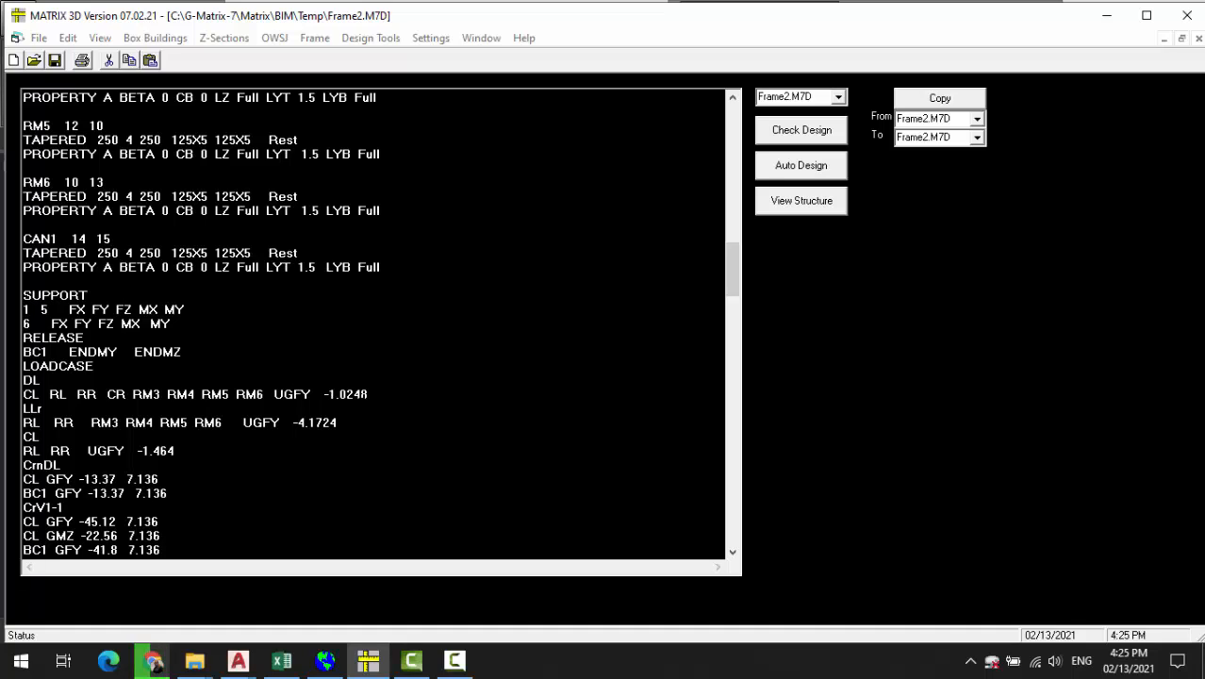
Add member CAN1 after RM6 in the DL load case line
{"action": "left_click", "coordinate": [368, 394]}
{"action": "left_click_drag", "start_coordinate": [266, 395], "coordinate": [275, 394]}
{"action": "left_click", "coordinate": [301, 394]}
{"action": "left_click", "coordinate": [268, 394]}
{"action": "type", "text": "CAN1"}
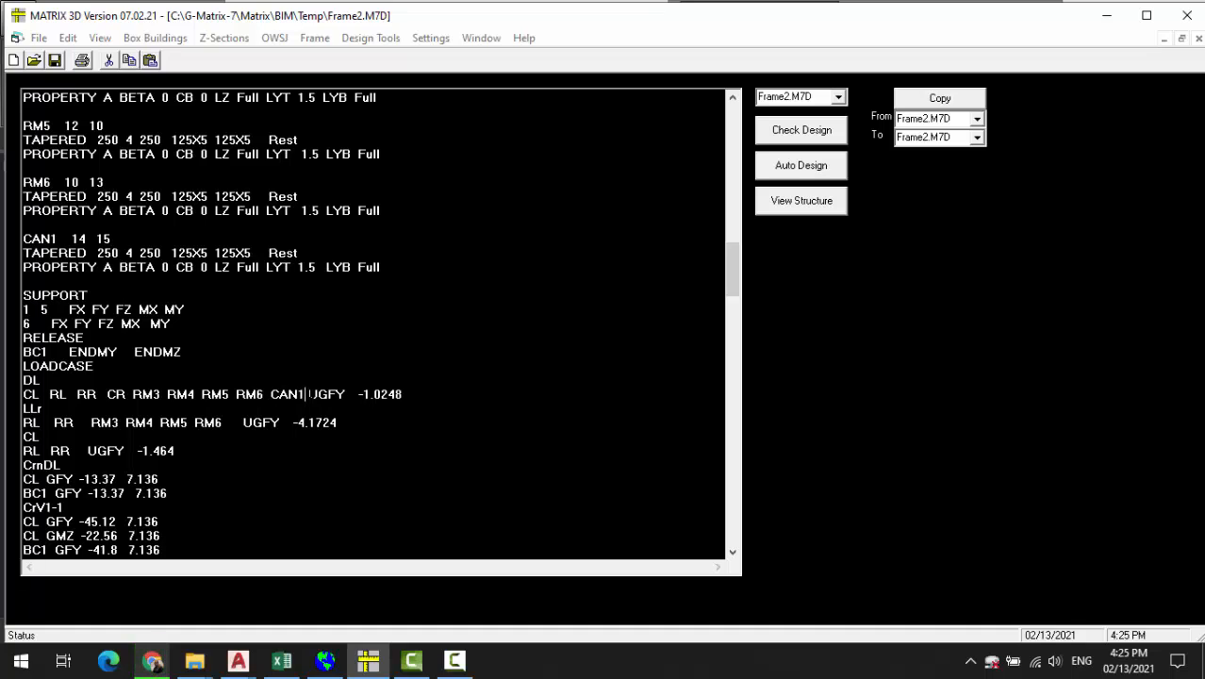
Add member CAN1 after RM6 in the LLr load case line
{"action": "key", "text": "Up"}
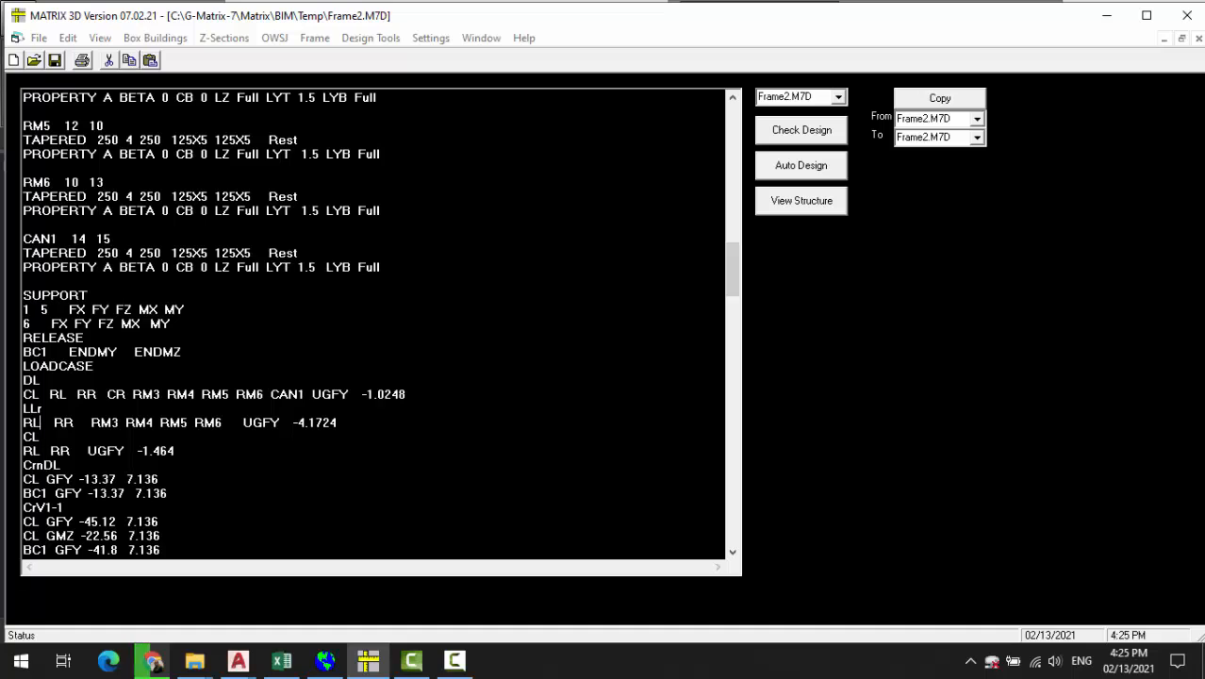
{"action": "key", "text": "Up"}
{"action": "key", "text": "Down"}
{"action": "key", "text": "Down"}
{"action": "key", "text": "Up"}
{"action": "key", "text": "Right"}
{"action": "key", "text": "Right"}
{"action": "key", "text": "Right"}
{"action": "key", "text": "Right"}
{"action": "key", "text": "Right"}
{"action": "key", "text": "Right"}
{"action": "key", "text": "Right"}
{"action": "key", "text": "Right"}
{"action": "key", "text": "Right"}
{"action": "key", "text": "Right"}
{"action": "key", "text": "Right"}
{"action": "key", "text": "Right"}
{"action": "key", "text": "Right"}
{"action": "key", "text": "Right"}
{"action": "key", "text": "Right"}
{"action": "key", "text": "Right"}
{"action": "key", "text": "Right"}
{"action": "key", "text": "Right"}
{"action": "key", "text": "Right"}
{"action": "key", "text": "Right"}
{"action": "key", "text": "Right"}
{"action": "key", "text": "Left"}
{"action": "key", "text": "Left"}
{"action": "key", "text": "Left"}
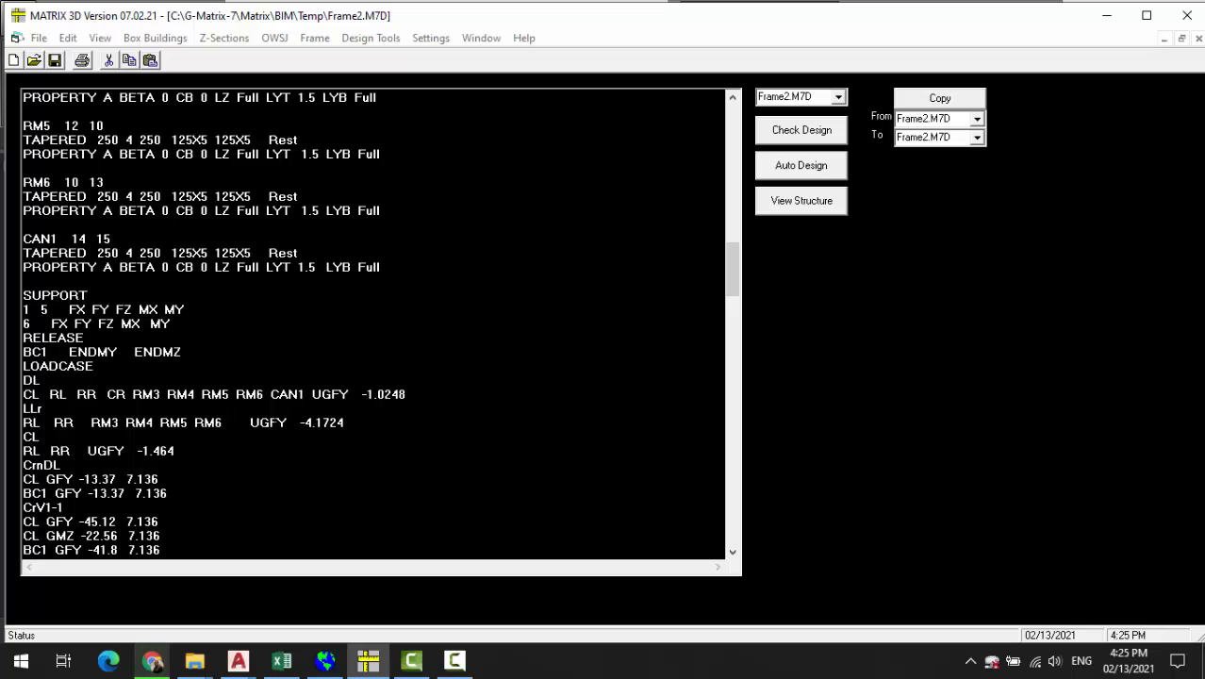
{"action": "type", "text": "cn"}
{"action": "key", "text": "BackSpace"}
{"action": "key", "text": "BackSpace"}
{"action": "type", "text": "CN"}
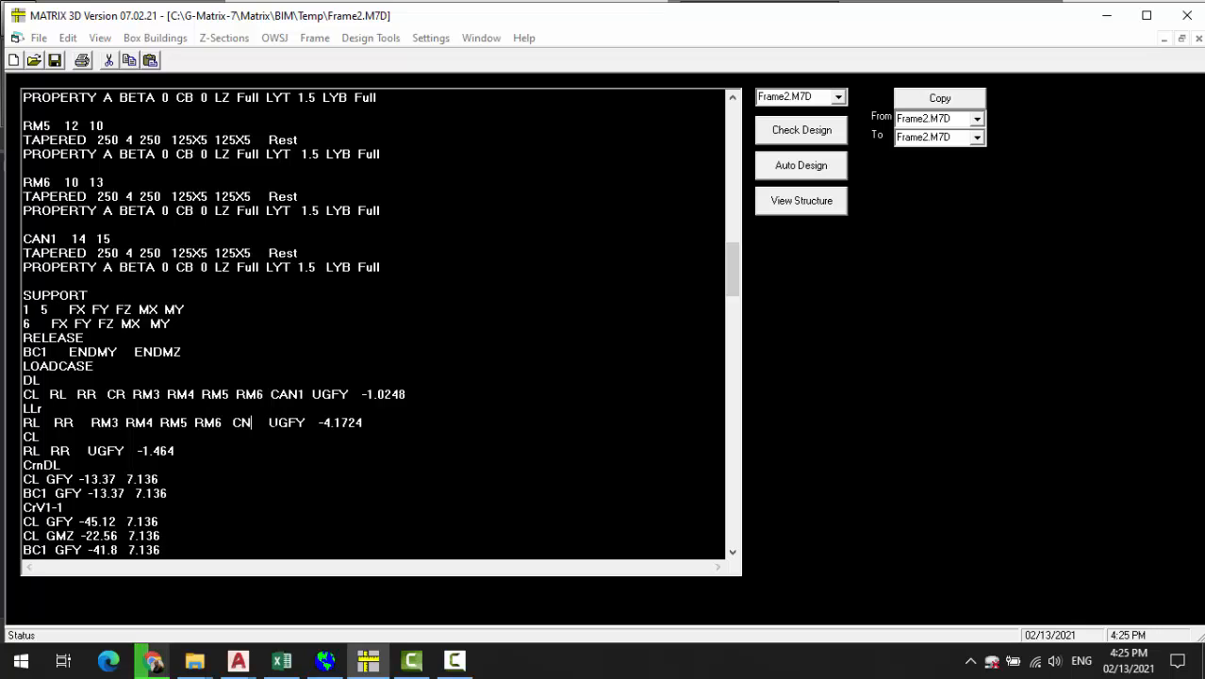
{"action": "key", "text": "BackSpace"}
{"action": "type", "text": "AN1"}
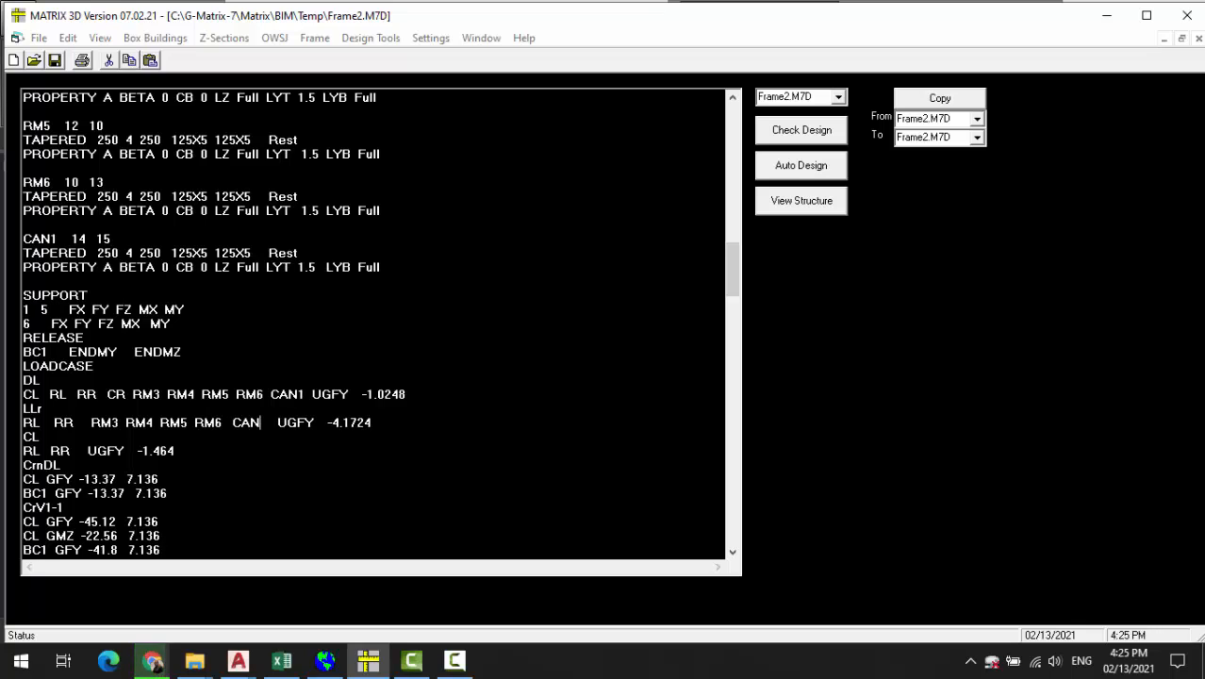
{"action": "key", "text": "Down"}
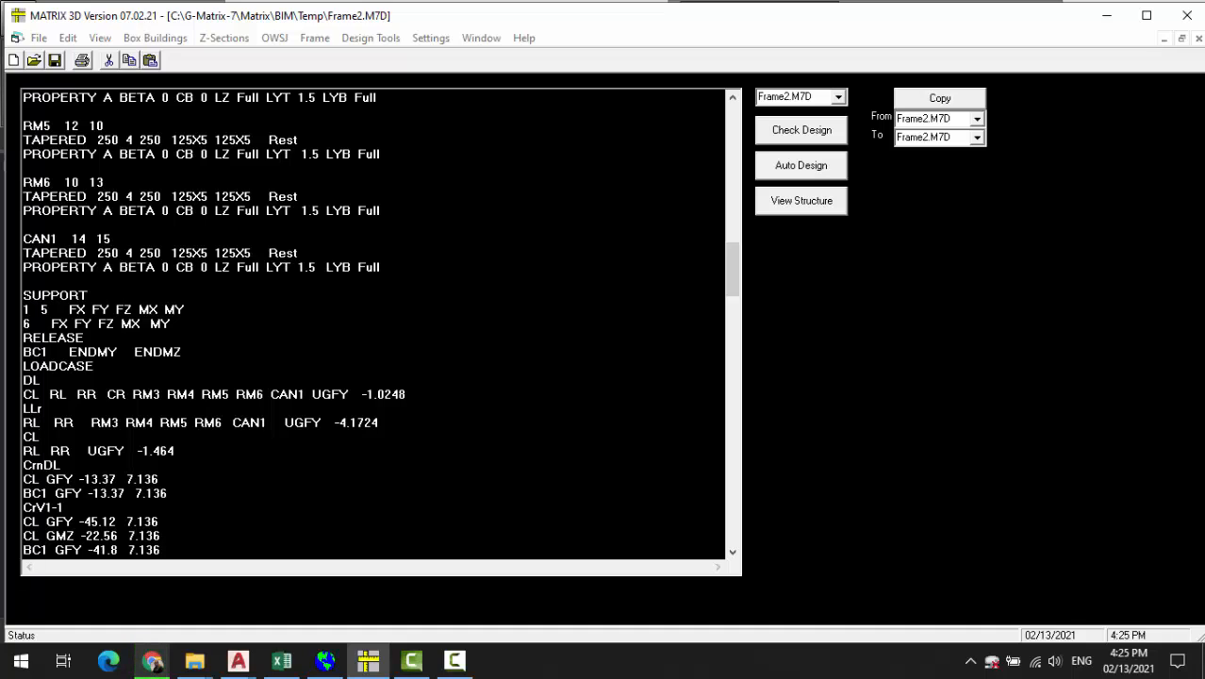
{"action": "left_click", "coordinate": [371, 423]}
{"action": "left_click", "coordinate": [250, 423]}
Delete the incomplete "CAN ULFY" line at the end of the WLB wind load case
{"action": "scroll", "coordinate": [378, 321], "scroll_direction": "down", "scroll_amount": 3}
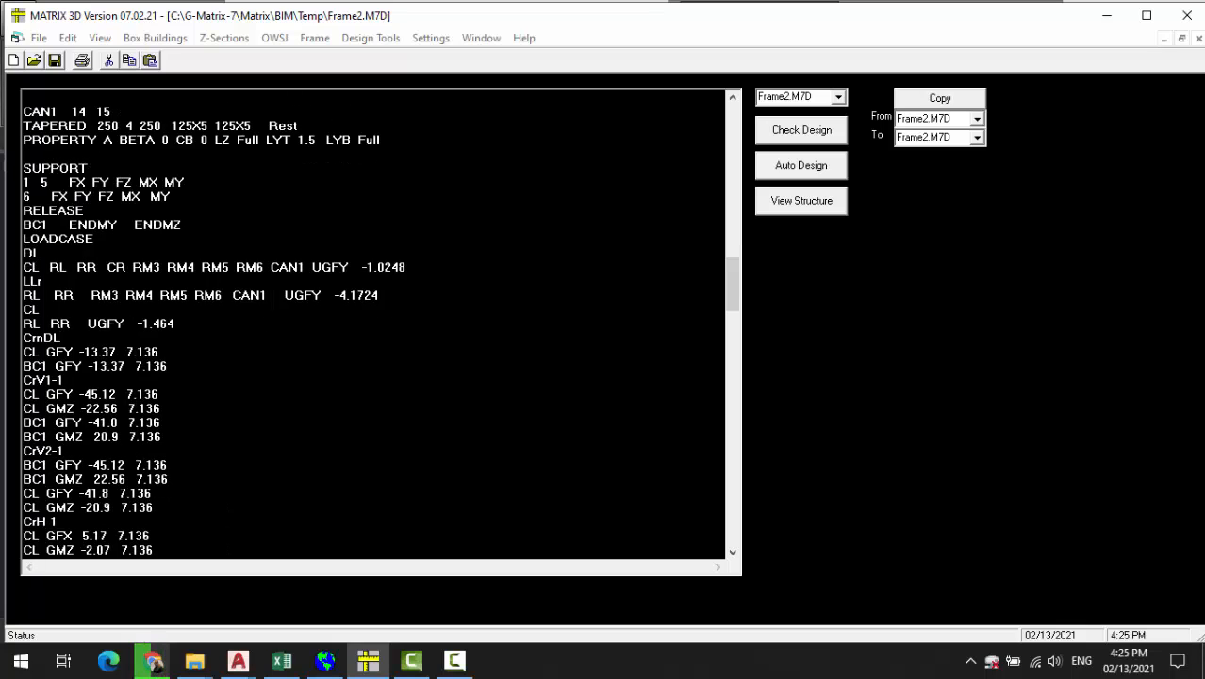
{"action": "scroll", "coordinate": [377, 320], "scroll_direction": "down", "scroll_amount": 5}
{"action": "scroll", "coordinate": [377, 321], "scroll_direction": "down", "scroll_amount": 3}
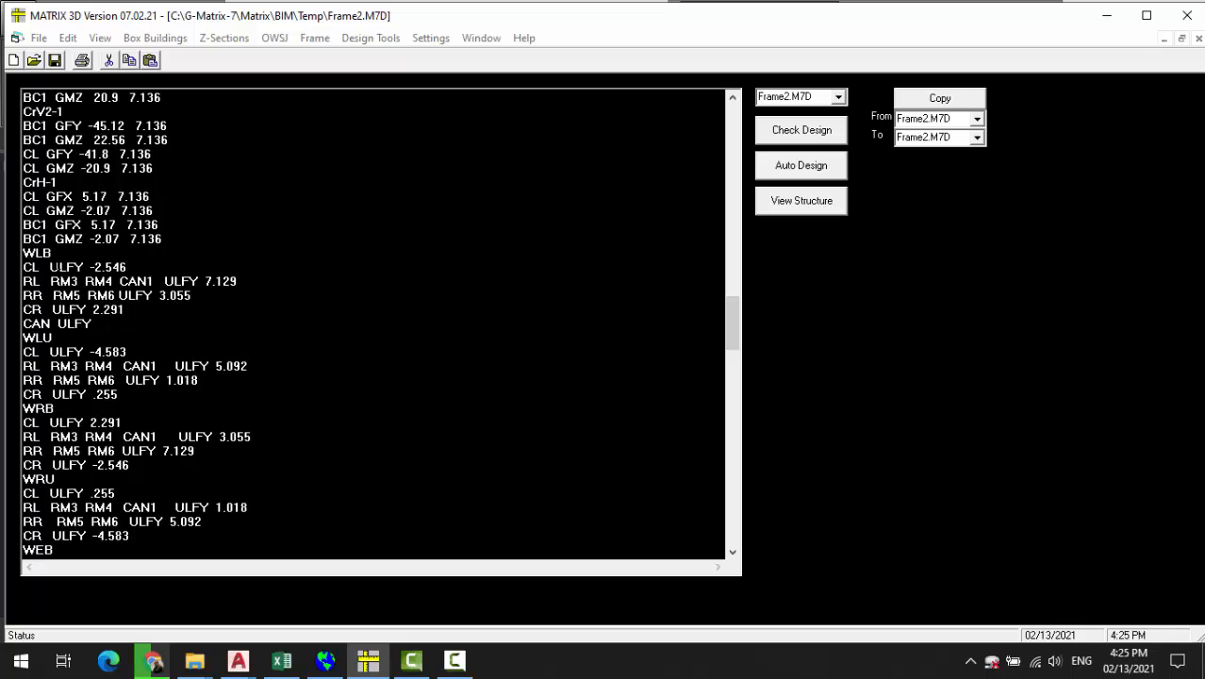
{"action": "scroll", "coordinate": [377, 321], "scroll_direction": "up", "scroll_amount": 4}
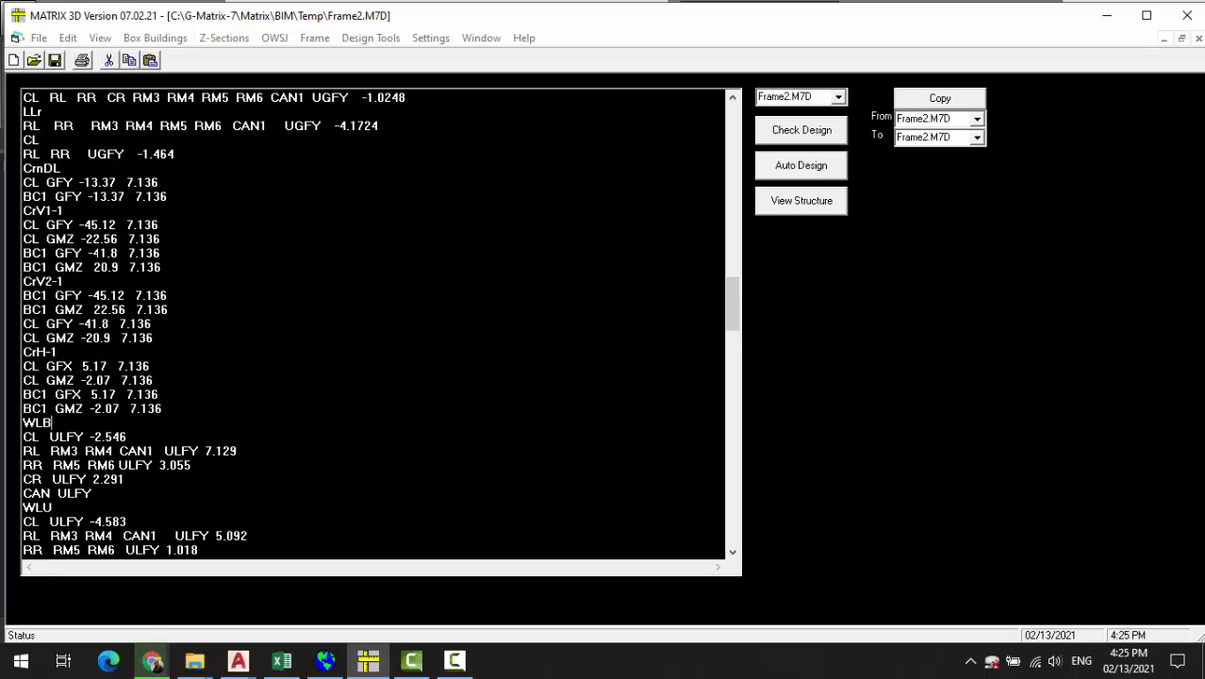
{"action": "scroll", "coordinate": [377, 321], "scroll_direction": "down", "scroll_amount": 3}
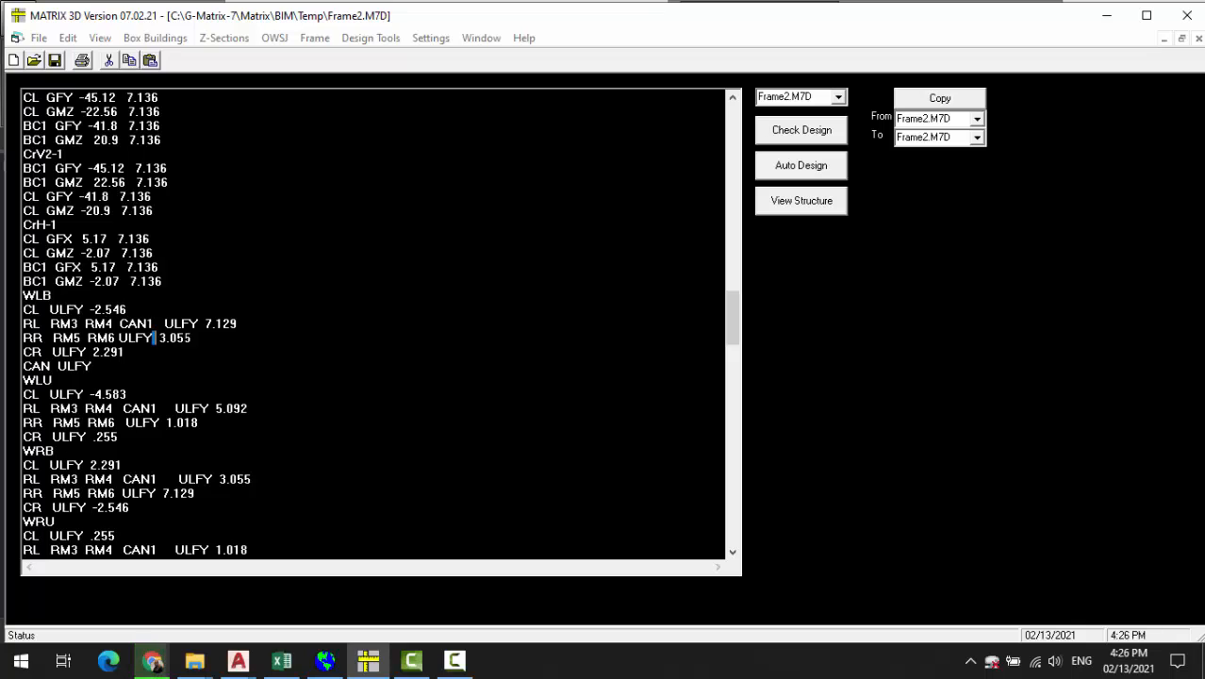
{"action": "key", "text": "Down"}
{"action": "key", "text": "Down"}
{"action": "scroll", "coordinate": [381, 324], "scroll_direction": "down", "scroll_amount": 2}
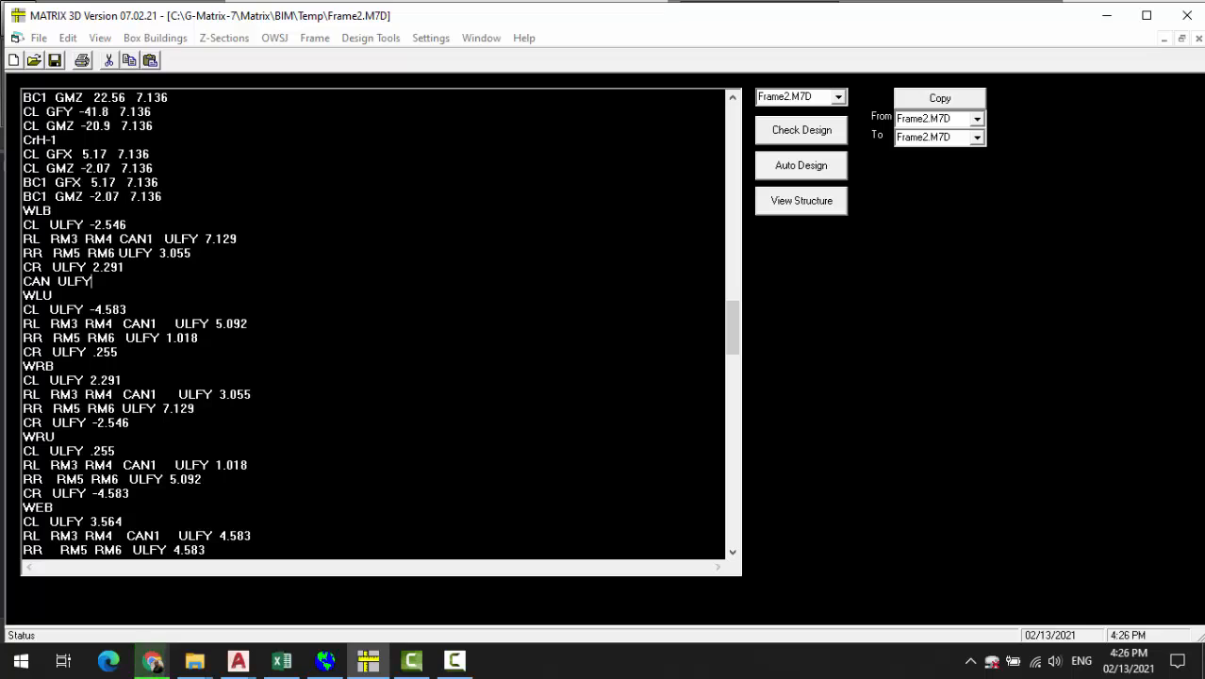
{"action": "key", "text": "shift+End"}
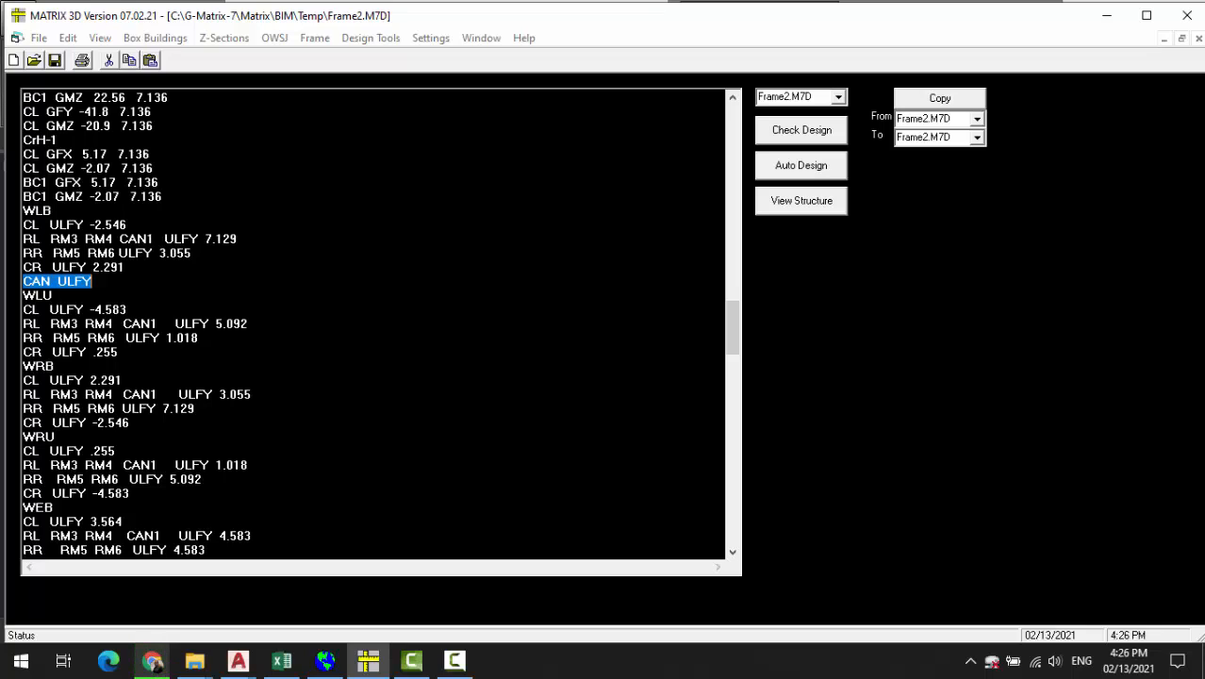
{"action": "key", "text": "BackSpace"}
{"action": "key", "text": "BackSpace"}
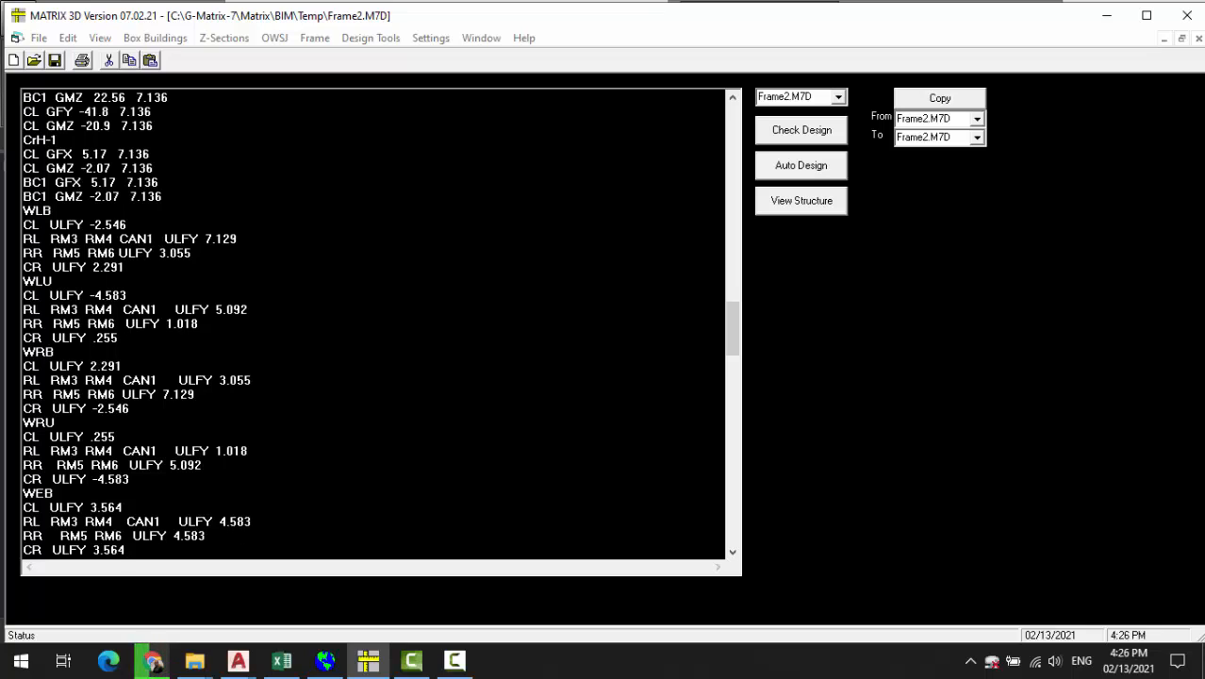
Review the roof monitor and canopy members in the remaining wind load cases, WLU through WEU
{"action": "key", "text": "Down"}
{"action": "key", "text": "Down"}
{"action": "key", "text": "Down"}
{"action": "key", "text": "Down"}
{"action": "key", "text": "Down"}
{"action": "key", "text": "Down"}
{"action": "key", "text": "Down"}
{"action": "key", "text": "Down"}
{"action": "key", "text": "Down"}
{"action": "key", "text": "Down"}
{"action": "key", "text": "Down"}
{"action": "key", "text": "Down"}
{"action": "key", "text": "Down"}
{"action": "key", "text": "Down"}
{"action": "key", "text": "Down"}
{"action": "key", "text": "Down"}
{"action": "key", "text": "Down"}
{"action": "key", "text": "Down"}
{"action": "key", "text": "Down"}
{"action": "key", "text": "Down"}
{"action": "key", "text": "Down"}
{"action": "key", "text": "Down"}
{"action": "key", "text": "Down"}
{"action": "key", "text": "Down"}
{"action": "key", "text": "Down"}
{"action": "key", "text": "Up"}
{"action": "key", "text": "Up"}
{"action": "key", "text": "Up"}
{"action": "key", "text": "Up"}
{"action": "key", "text": "Up"}
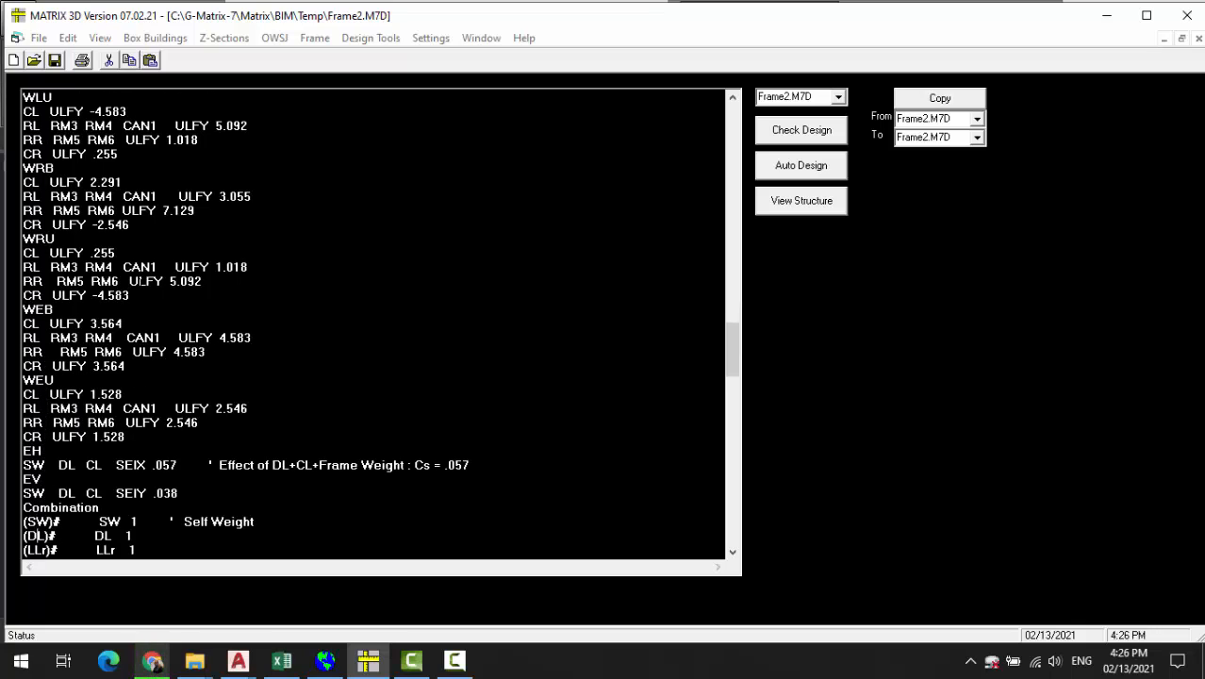
Look through the EH and EV seismic load cases and the load combinations that follow them
{"action": "key", "text": "Up"}
{"action": "key", "text": "Up"}
{"action": "key", "text": "Up"}
{"action": "key", "text": "Up"}
{"action": "key", "text": "Down"}
{"action": "key", "text": "Down"}
{"action": "key", "text": "Down"}
{"action": "key", "text": "Down"}
{"action": "key", "text": "Down"}
{"action": "key", "text": "Up"}
{"action": "key", "text": "Up"}
{"action": "key", "text": "Right"}
{"action": "key", "text": "Right"}
{"action": "key", "text": "Down"}
{"action": "key", "text": "Right"}
{"action": "key", "text": "Left"}
{"action": "key", "text": "Down"}
{"action": "key", "text": "Down"}
{"action": "key", "text": "Down"}
{"action": "key", "text": "Down"}
{"action": "key", "text": "Down"}
{"action": "key", "text": "Down"}
{"action": "key", "text": "Down"}
{"action": "key", "text": "Down"}
{"action": "key", "text": "Down"}
{"action": "key", "text": "Down"}
{"action": "key", "text": "Down"}
{"action": "key", "text": "Down"}
{"action": "key", "text": "Down"}
{"action": "key", "text": "Down"}
{"action": "key", "text": "Down"}
{"action": "key", "text": "Down"}
{"action": "key", "text": "Down"}
{"action": "key", "text": "Down"}
{"action": "key", "text": "Down"}
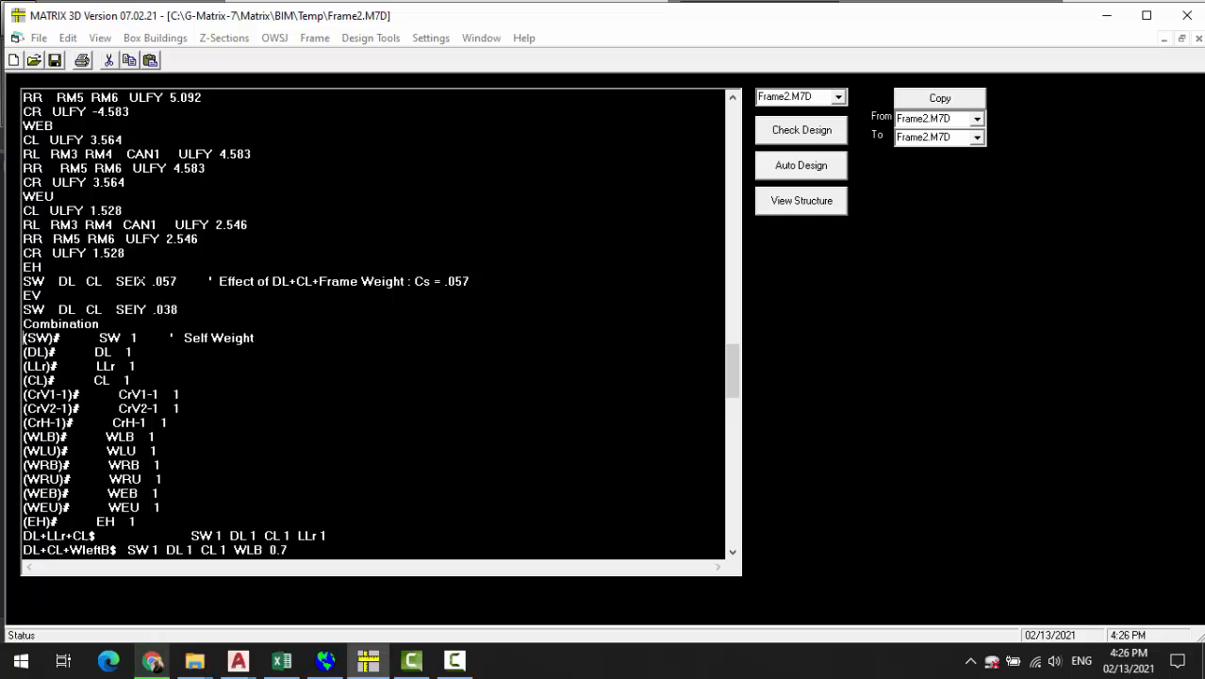
Look through the remaining load combinations down to the connection and pinned base data at the end of the file
{"action": "key", "text": "Down"}
{"action": "key", "text": "Down"}
{"action": "key", "text": "Down"}
{"action": "key", "text": "Down"}
{"action": "key", "text": "Down"}
{"action": "key", "text": "Down"}
{"action": "key", "text": "Down"}
{"action": "key", "text": "Down"}
{"action": "key", "text": "Down"}
{"action": "key", "text": "Down"}
{"action": "key", "text": "Down"}
{"action": "key", "text": "Down"}
{"action": "key", "text": "Down"}
{"action": "key", "text": "Down"}
{"action": "key", "text": "Down"}
{"action": "key", "text": "Down"}
{"action": "key", "text": "Down"}
{"action": "key", "text": "Down"}
{"action": "key", "text": "Down"}
{"action": "key", "text": "Down"}
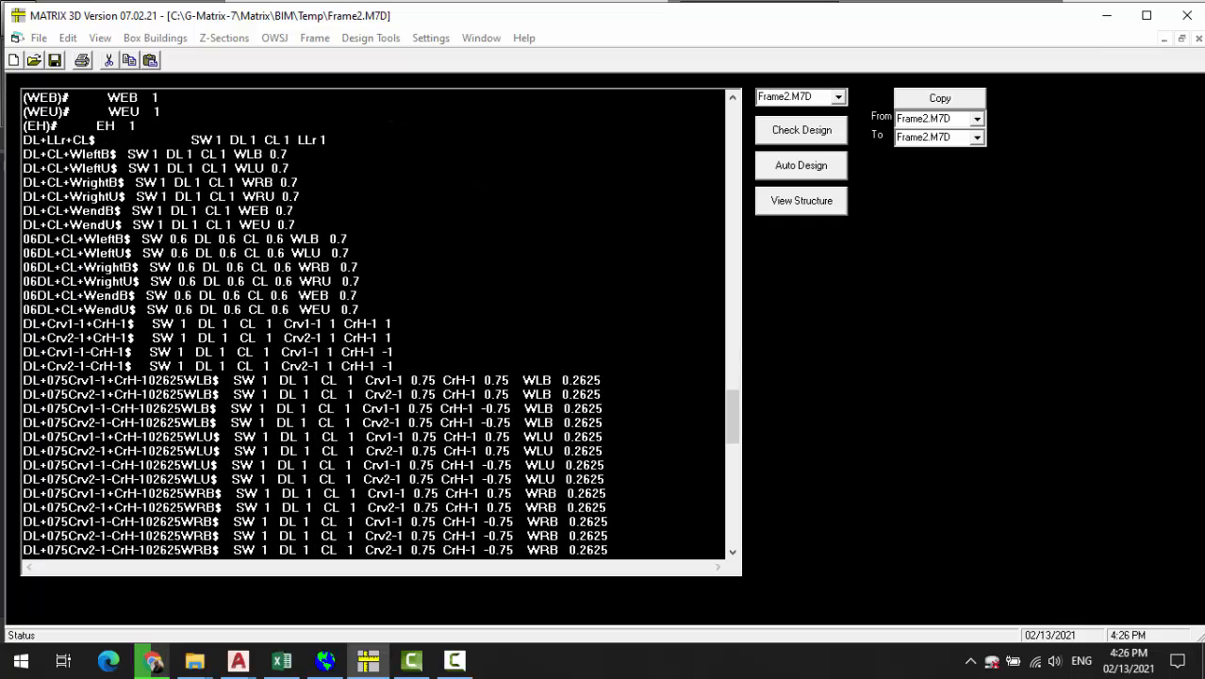
{"action": "key", "text": "Down"}
{"action": "key", "text": "Down"}
{"action": "key", "text": "Down"}
{"action": "key", "text": "Down"}
{"action": "key", "text": "Down"}
{"action": "key", "text": "Down"}
{"action": "key", "text": "Down"}
{"action": "key", "text": "Down"}
{"action": "key", "text": "Down"}
{"action": "key", "text": "Down"}
{"action": "key", "text": "Down"}
{"action": "key", "text": "Down"}
{"action": "key", "text": "Down"}
{"action": "key", "text": "Down"}
{"action": "key", "text": "Down"}
{"action": "key", "text": "Down"}
{"action": "key", "text": "Down"}
{"action": "key", "text": "Down"}
{"action": "key", "text": "Down"}
{"action": "key", "text": "Down"}
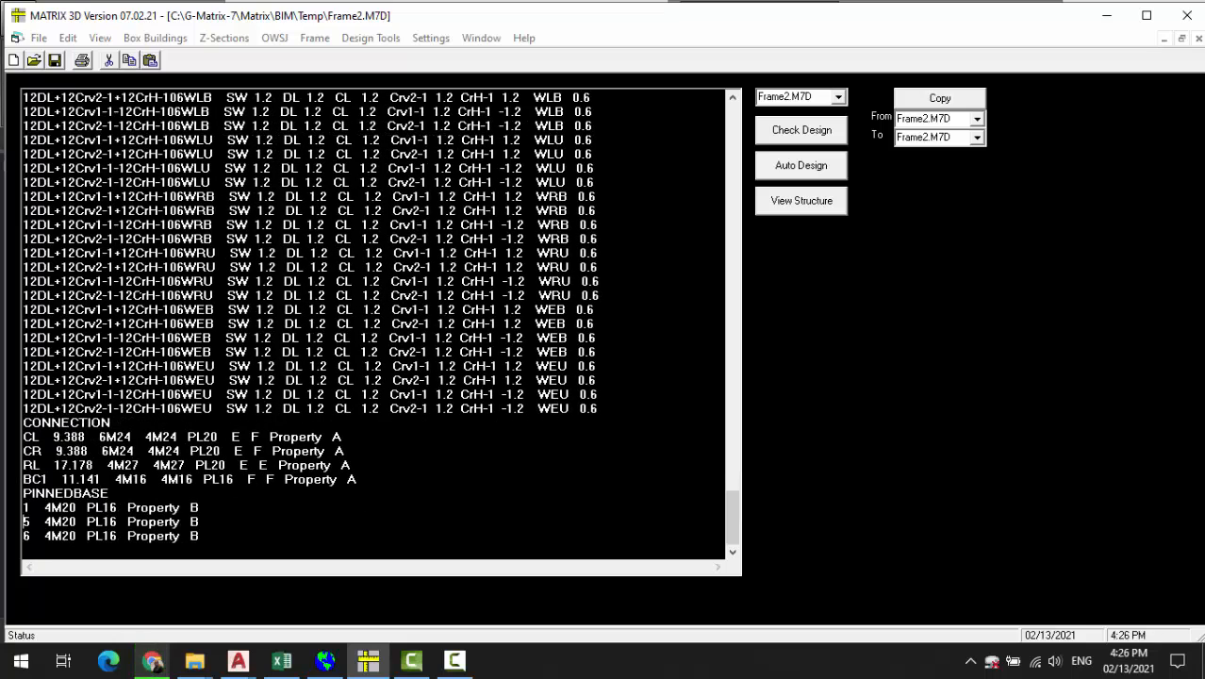
Add a line for member CAN1 below BC1 in the connection data, and check the member's start and end nodes in the AutoCAD drawing
{"action": "key", "text": "Return"}
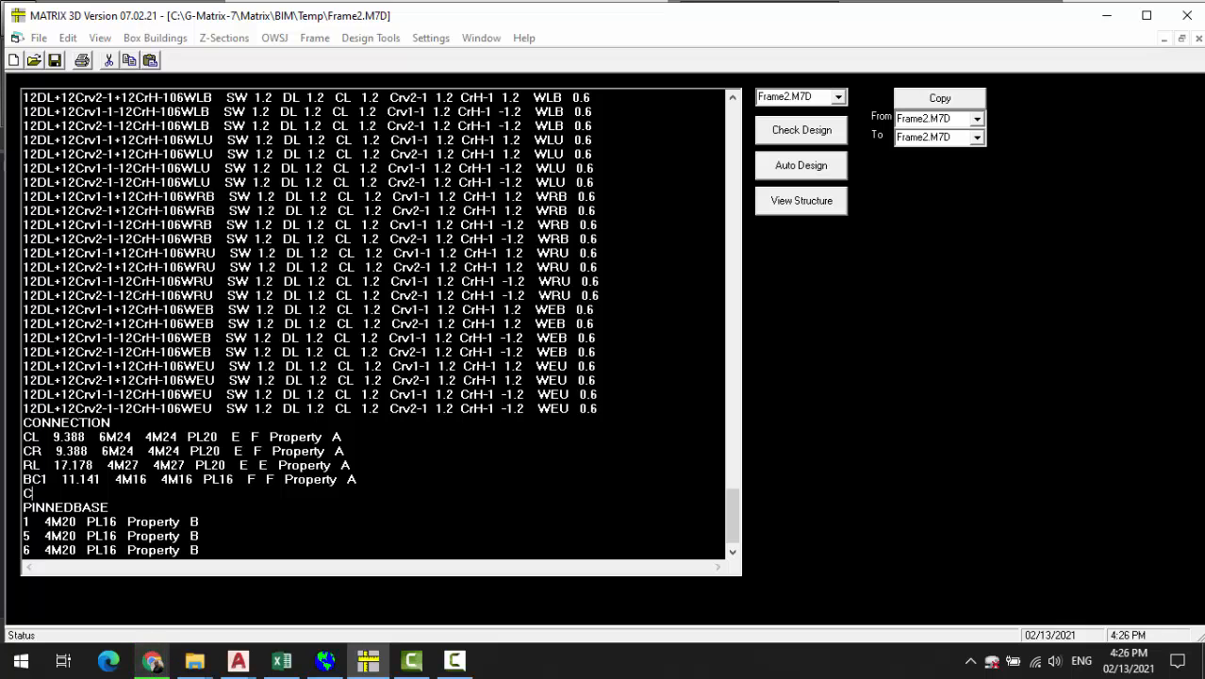
{"action": "type", "text": "AN1"}
{"action": "left_click", "coordinate": [238, 660]}
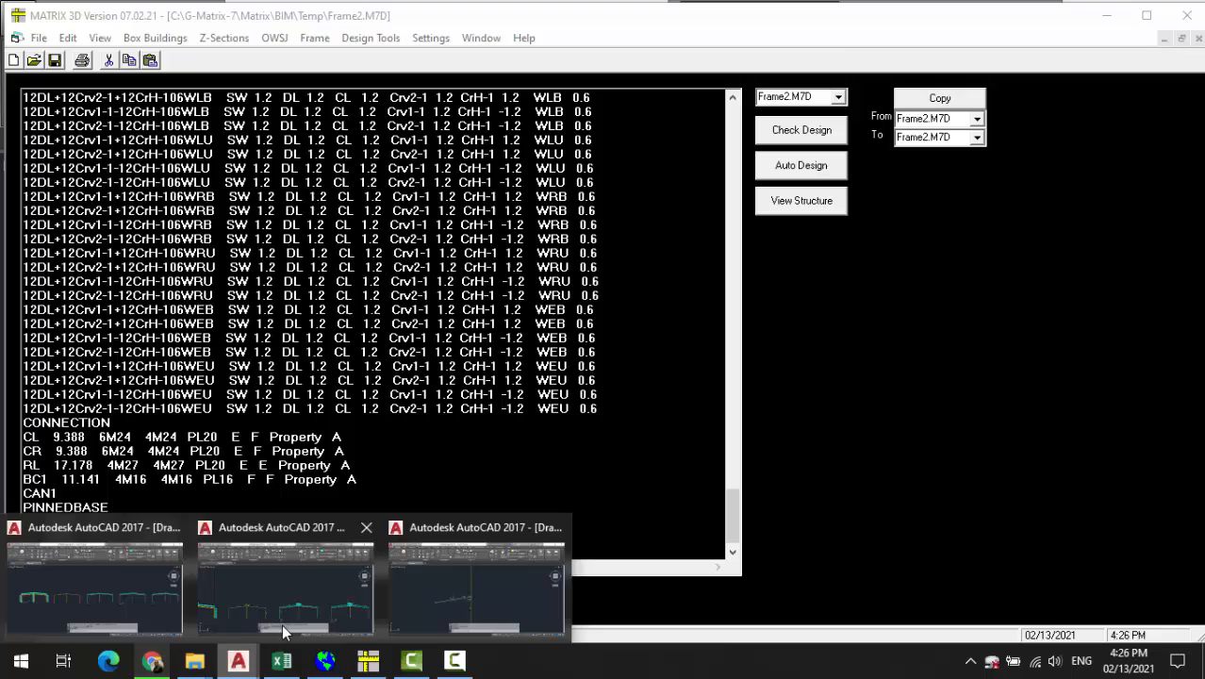
{"action": "left_click", "coordinate": [435, 598]}
{"action": "scroll", "coordinate": [468, 363], "scroll_direction": "up", "scroll_amount": 4}
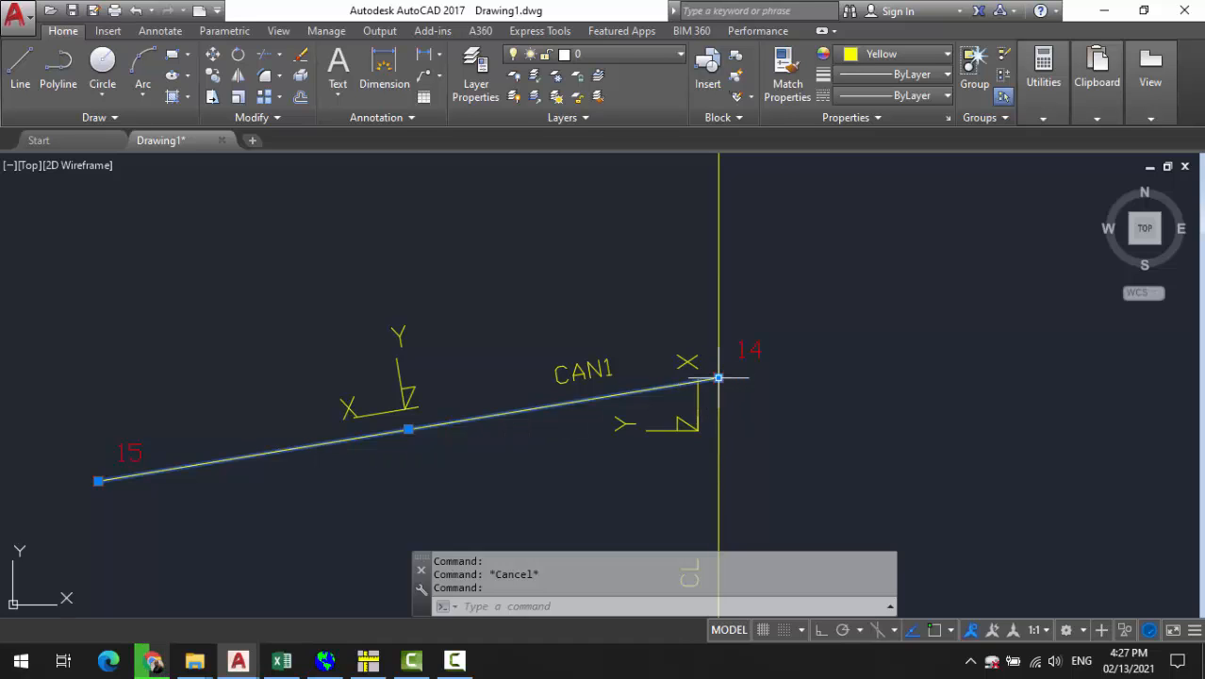
{"action": "left_click", "coordinate": [368, 661]}
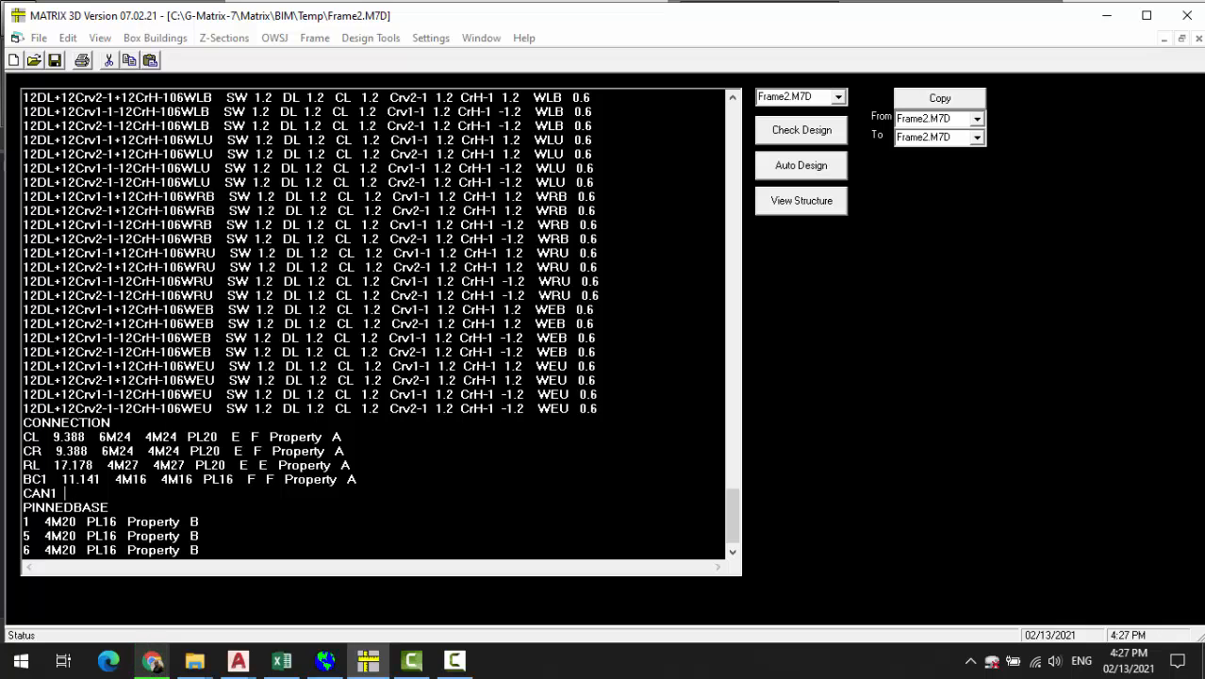
Complete the CAN1 connection line with 0.1, bolts 4M16 and 4M16, plate PL16, E E and PROPERTY A
{"action": "type", "text": "0.1"}
{"action": "key", "text": "BackSpace"}
{"action": "key", "text": "BackSpace"}
{"action": "type", "text": "m16"}
{"action": "key", "text": "BackSpace"}
{"action": "key", "text": "BackSpace"}
{"action": "key", "text": "BackSpace"}
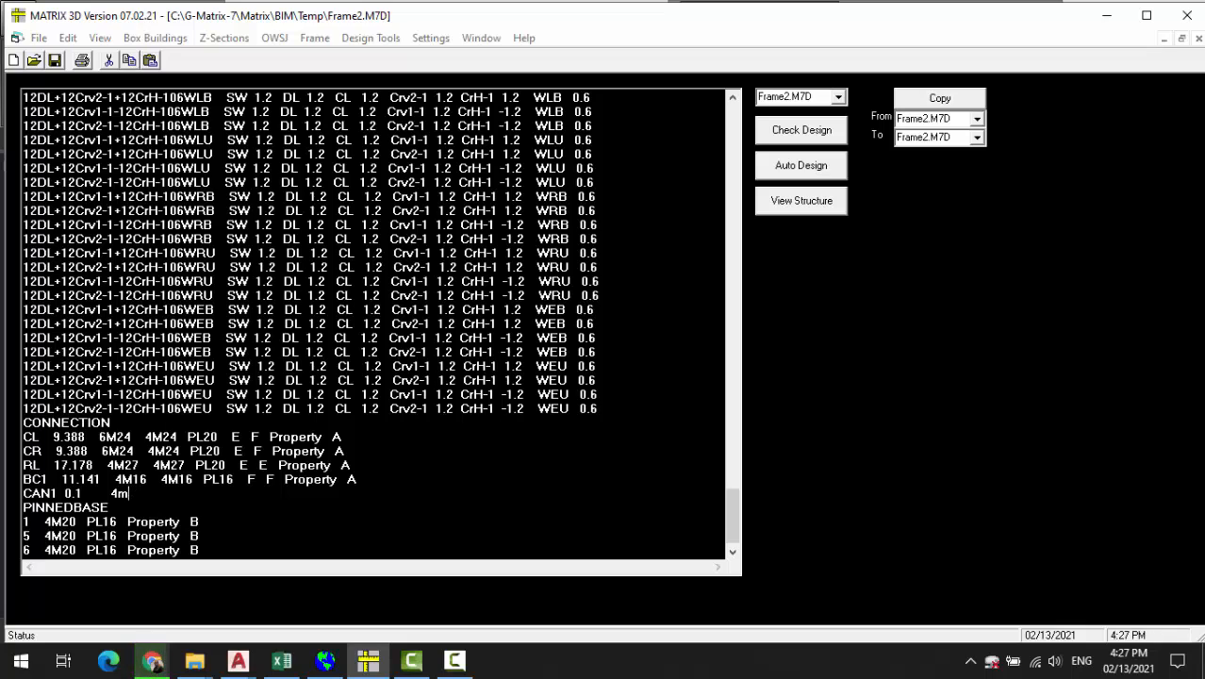
{"action": "type", "text": "M164M"}
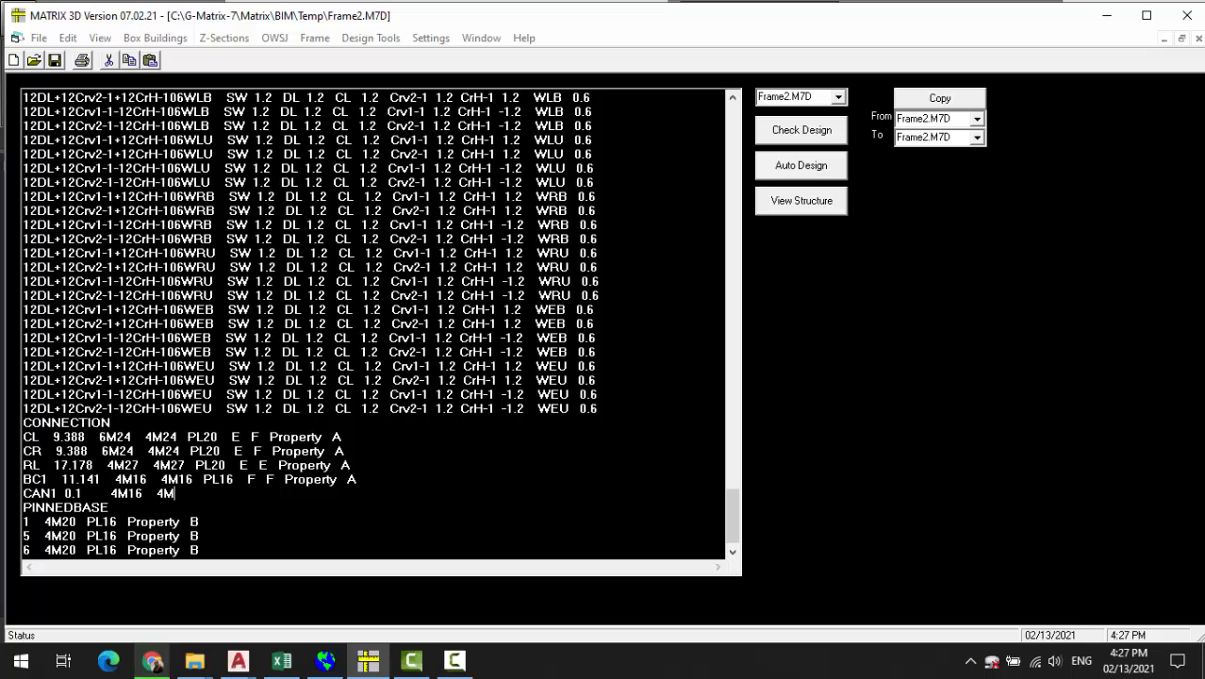
{"action": "type", "text": "16   PL16  E"}
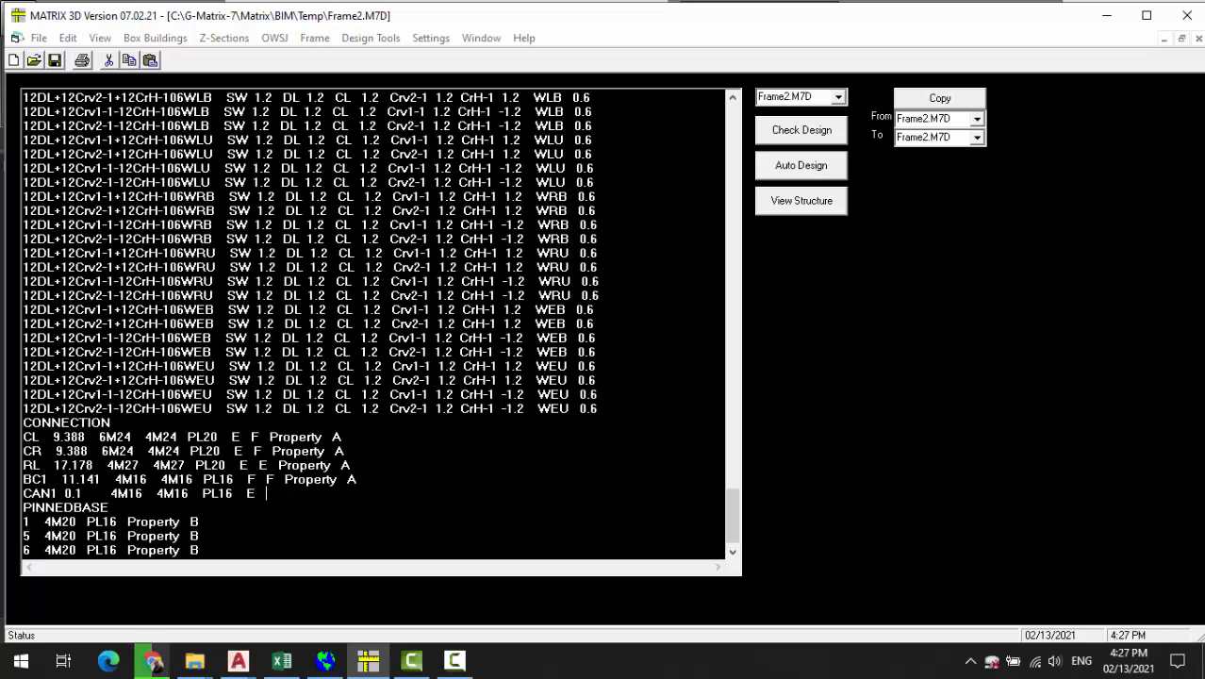
{"action": "type", "text": "  E"}
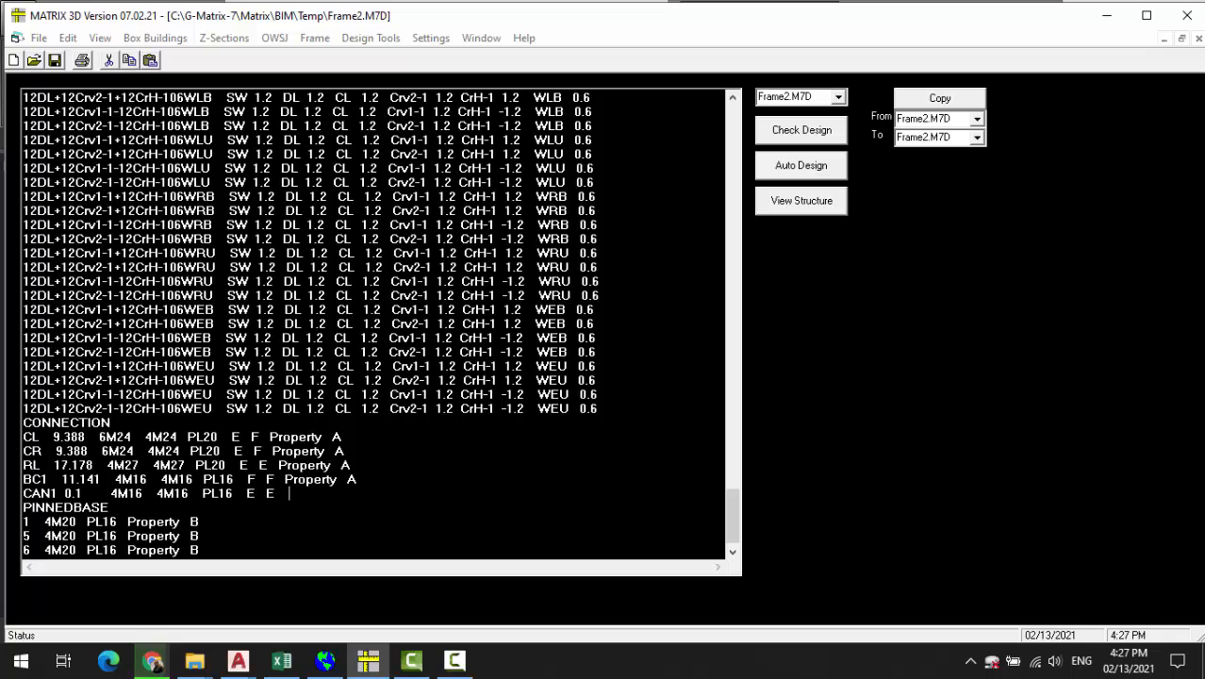
{"action": "type", "text": "  PRO"}
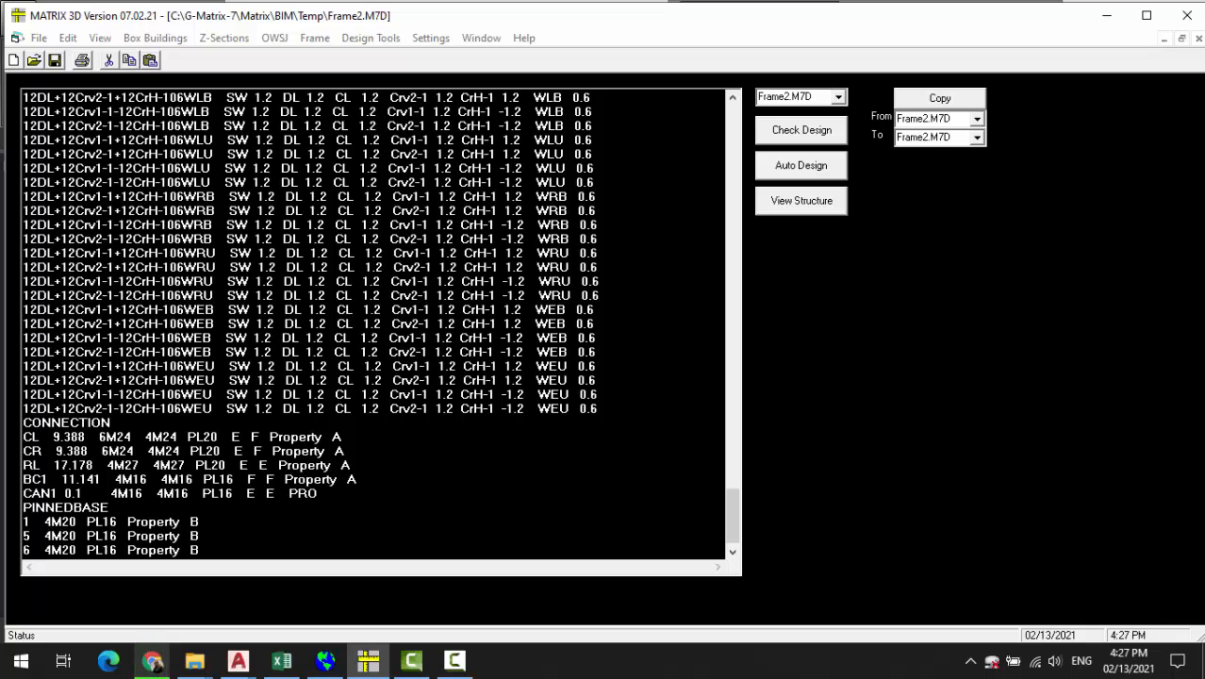
{"action": "type", "text": "PERTY A"}
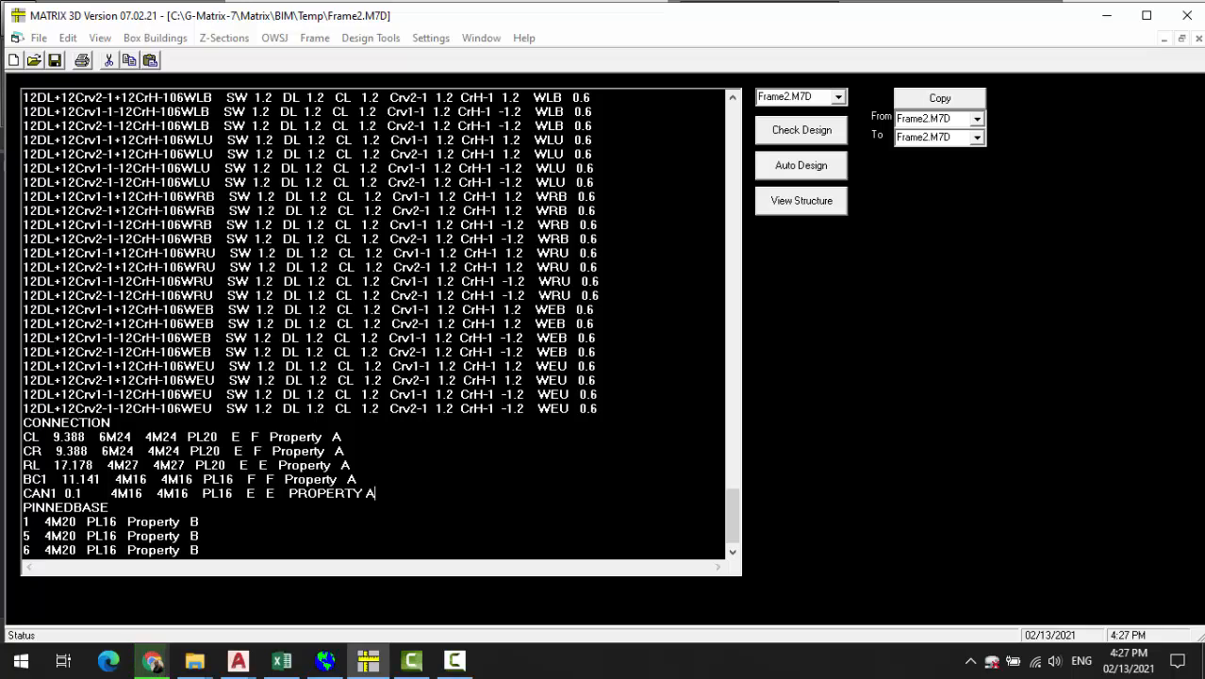
Review the frame data from the connections back through the members and nodes to the title
{"action": "scroll", "coordinate": [373, 323], "scroll_direction": "up", "scroll_amount": 20}
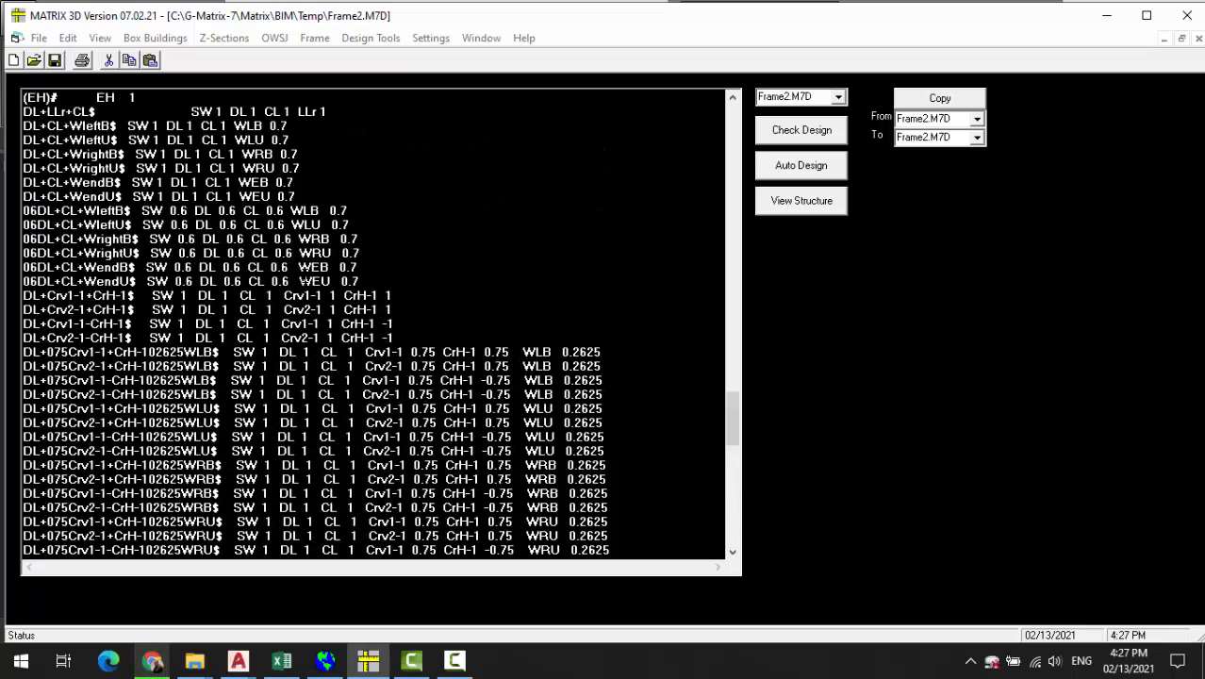
{"action": "scroll", "coordinate": [297, 324], "scroll_direction": "up", "scroll_amount": 20}
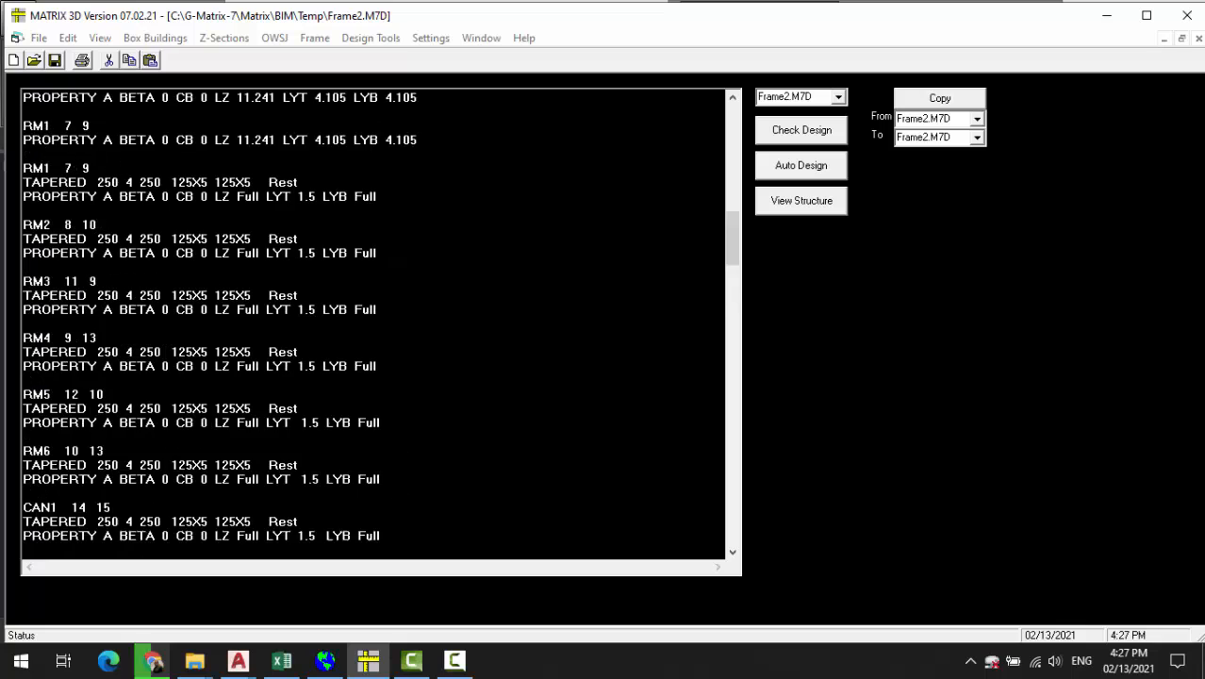
{"action": "scroll", "coordinate": [297, 324], "scroll_direction": "up", "scroll_amount": 9}
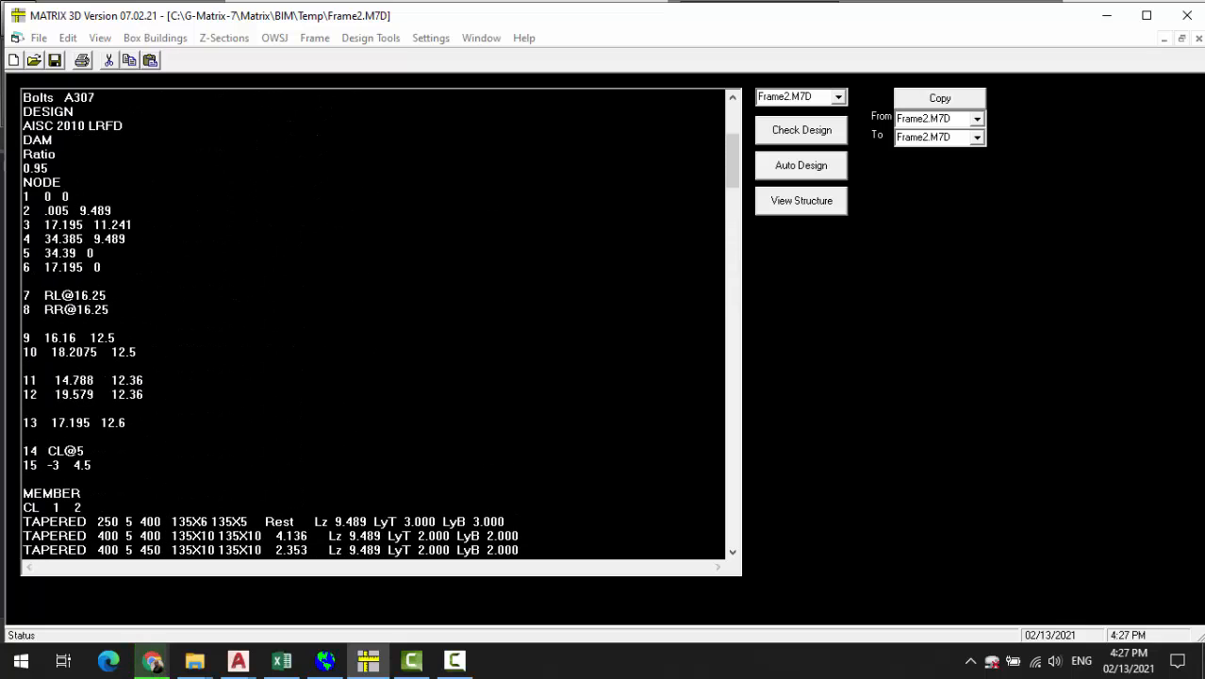
{"action": "scroll", "coordinate": [297, 324], "scroll_direction": "up", "scroll_amount": 6}
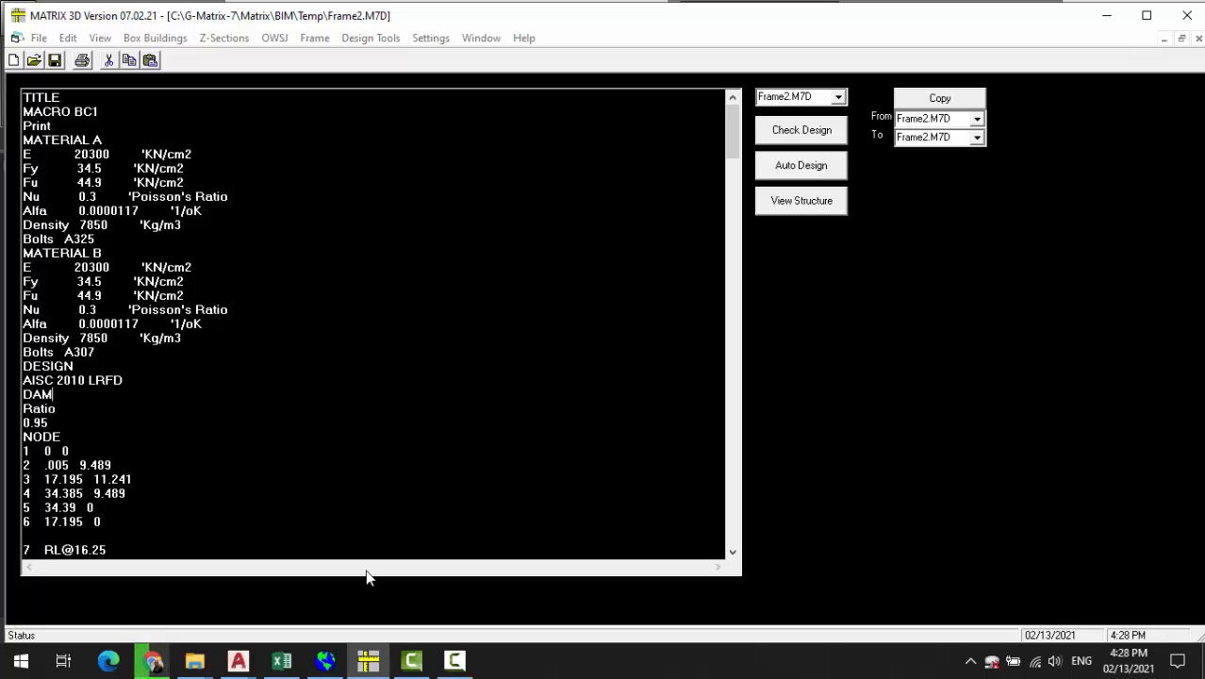
Switch to the AutoCAD drawing and examine the frame's load case diagrams from DL through WLB, including the crane cases
{"action": "left_click", "coordinate": [238, 660]}
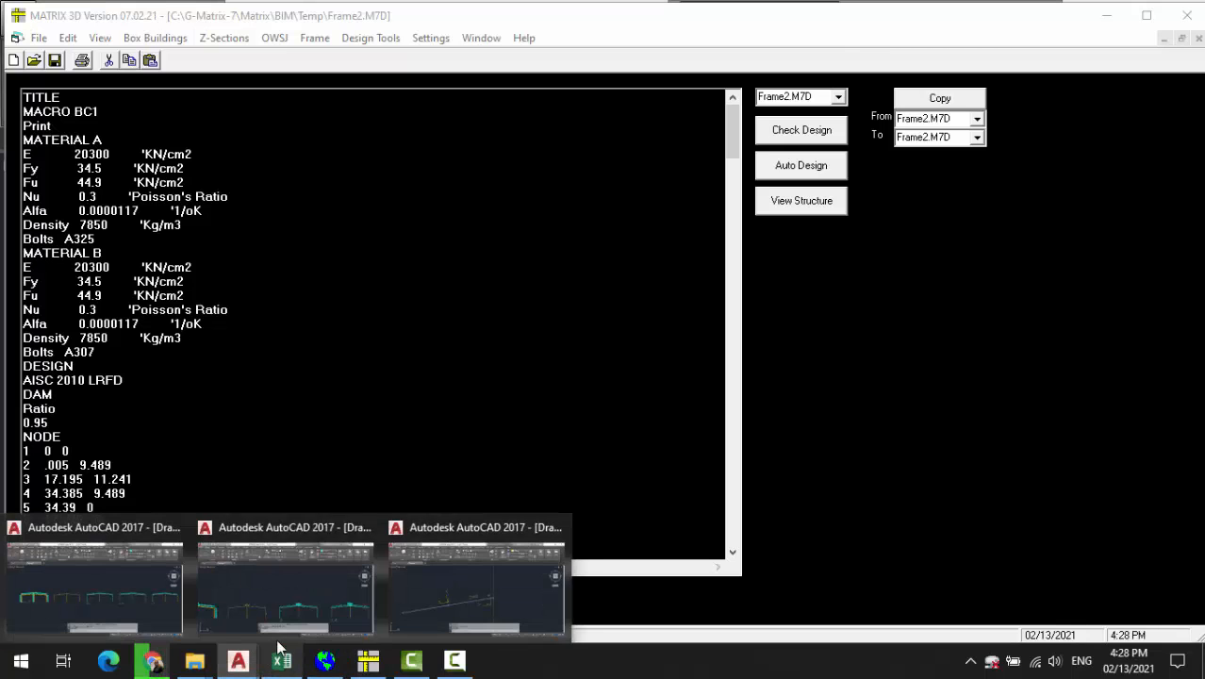
{"action": "left_click", "coordinate": [425, 581]}
{"action": "scroll", "coordinate": [463, 398], "scroll_direction": "down", "scroll_amount": 5}
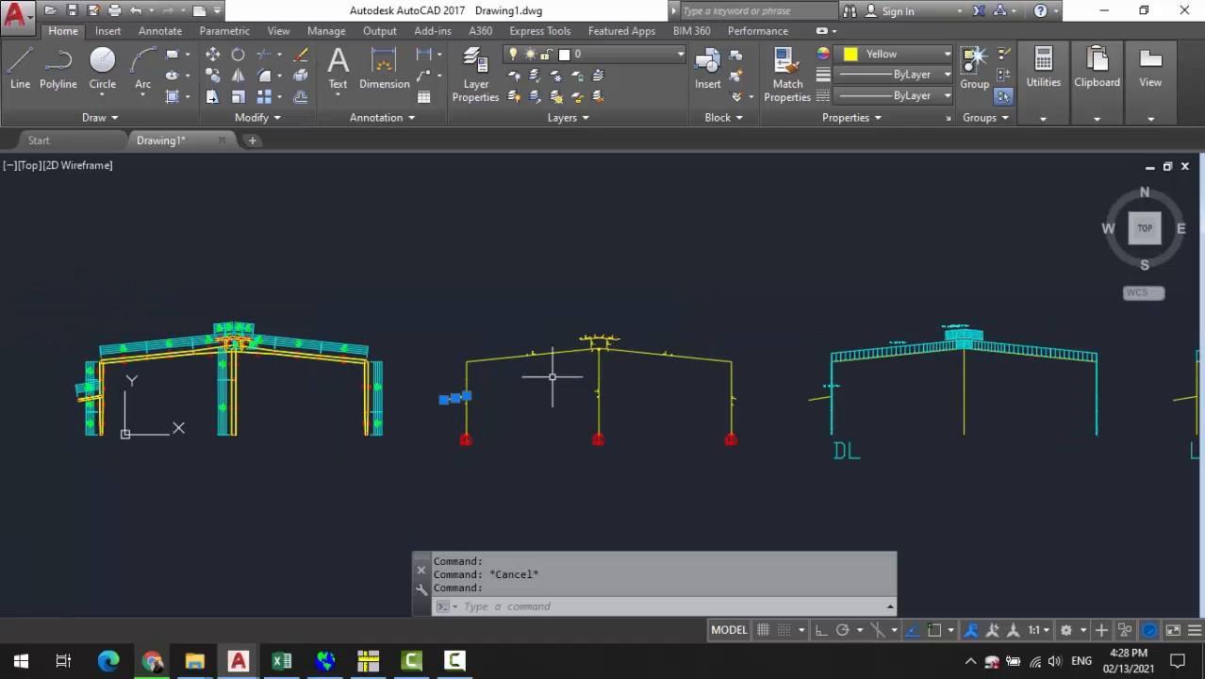
{"action": "mouse_move", "coordinate": [969, 347]}
{"action": "middle_mouse_down"}
{"action": "mouse_move", "coordinate": [839, 347]}
{"action": "mouse_move", "coordinate": [451, 308]}
{"action": "middle_mouse_up"}
{"action": "scroll", "coordinate": [635, 304], "scroll_direction": "up", "scroll_amount": 2}
{"action": "middle_click_drag", "start_coordinate": [888, 331], "coordinate": [379, 336]}
{"action": "scroll", "coordinate": [963, 376], "scroll_direction": "up", "scroll_amount": 1}
{"action": "middle_click_drag", "start_coordinate": [962, 376], "coordinate": [592, 344]}
{"action": "scroll", "coordinate": [566, 334], "scroll_direction": "down", "scroll_amount": 3}
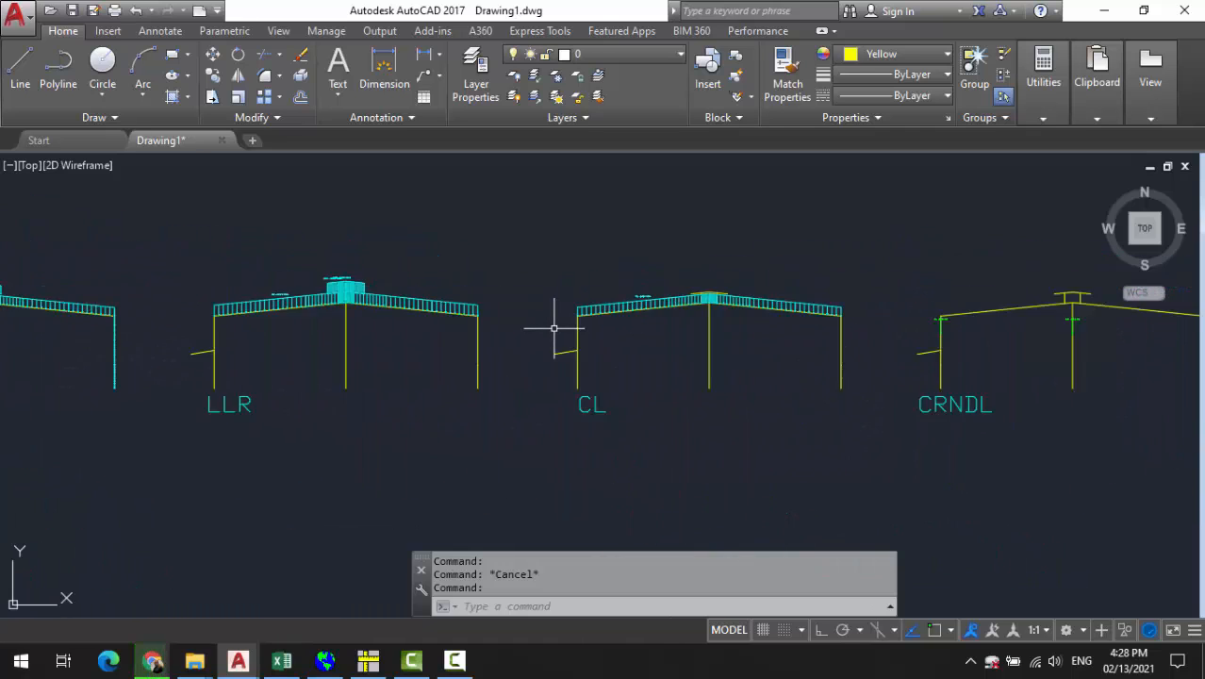
{"action": "scroll", "coordinate": [554, 328], "scroll_direction": "down", "scroll_amount": 2}
{"action": "scroll", "coordinate": [95, 337], "scroll_direction": "down", "scroll_amount": 2}
{"action": "middle_click_drag", "start_coordinate": [688, 357], "coordinate": [689, 366]}
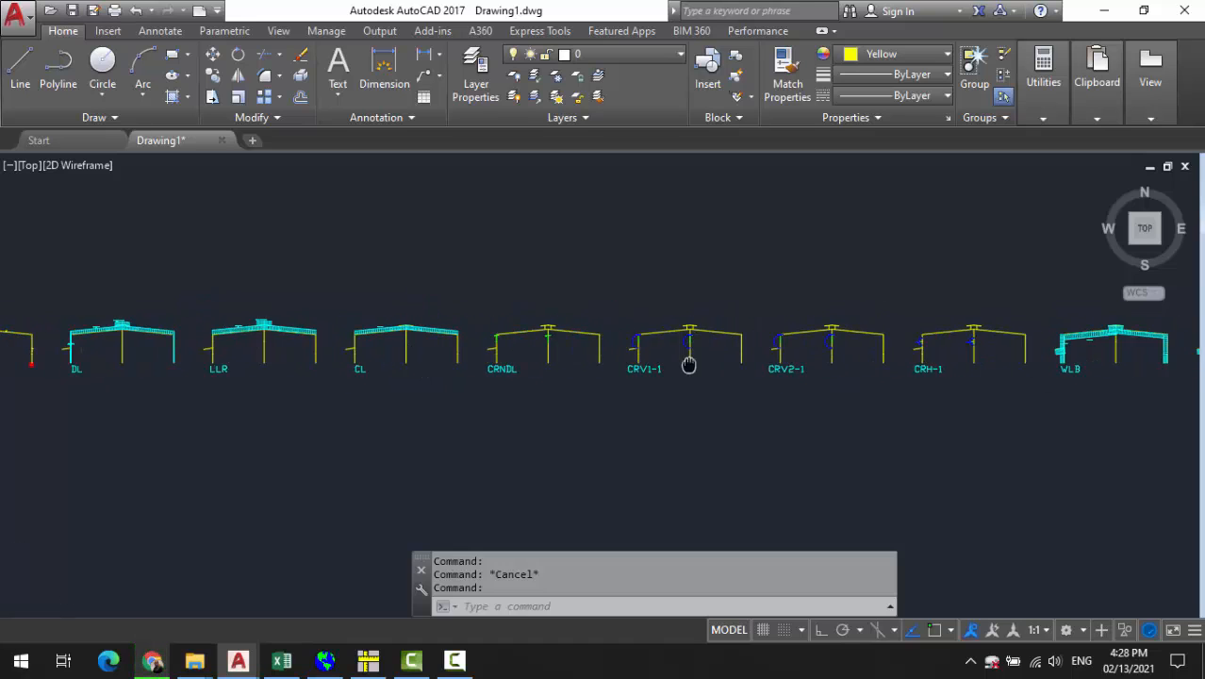
{"action": "scroll", "coordinate": [689, 366], "scroll_direction": "down", "scroll_amount": 3}
{"action": "key", "text": "alt+Tab"}
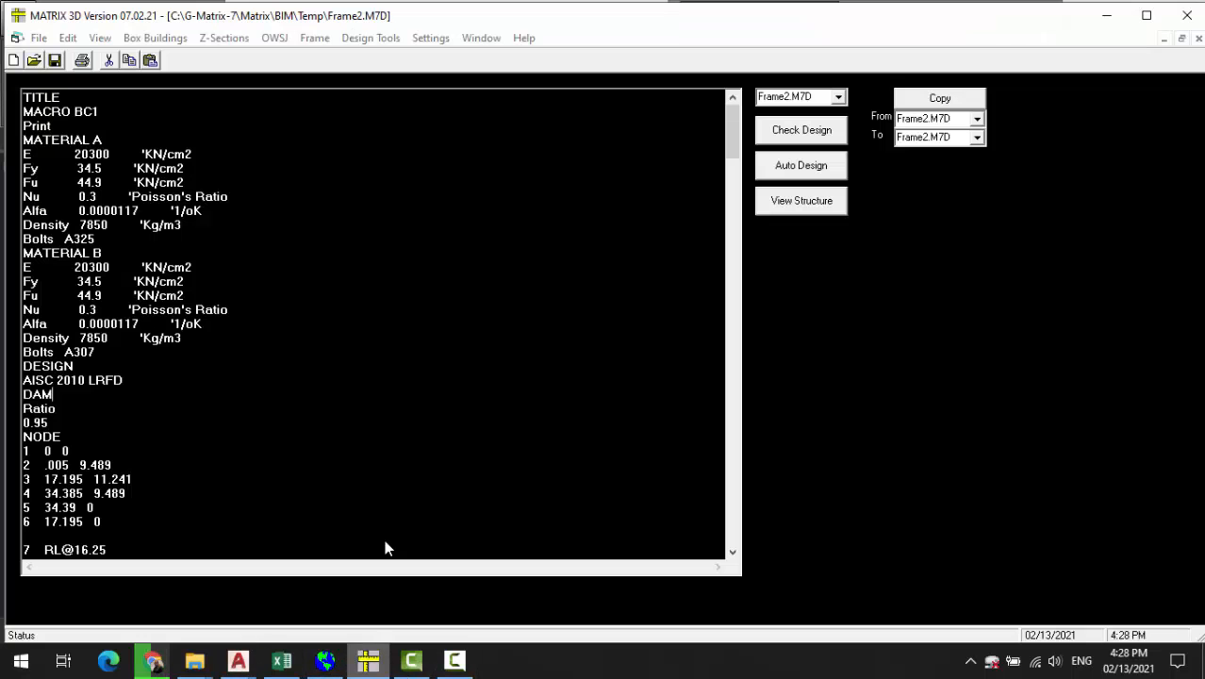
Save the Frame2.M7D file and return to the Box Building editing page
{"action": "left_click", "coordinate": [182, 337]}
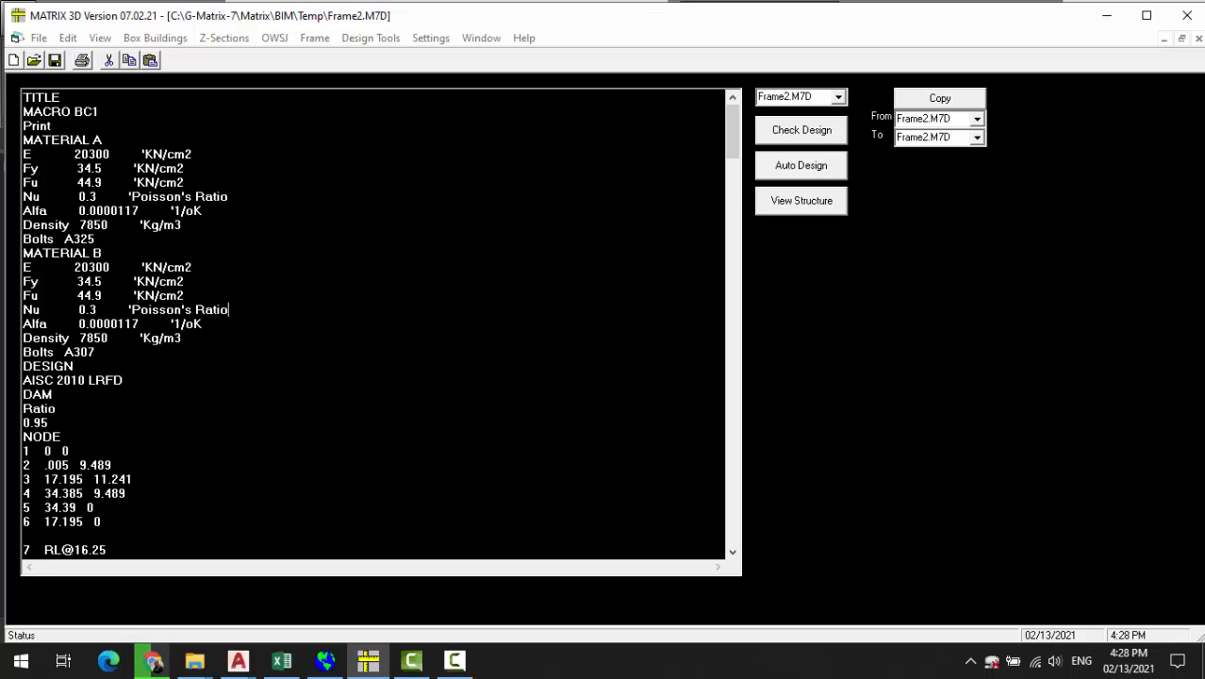
{"action": "scroll", "coordinate": [381, 325], "scroll_direction": "down", "scroll_amount": 11}
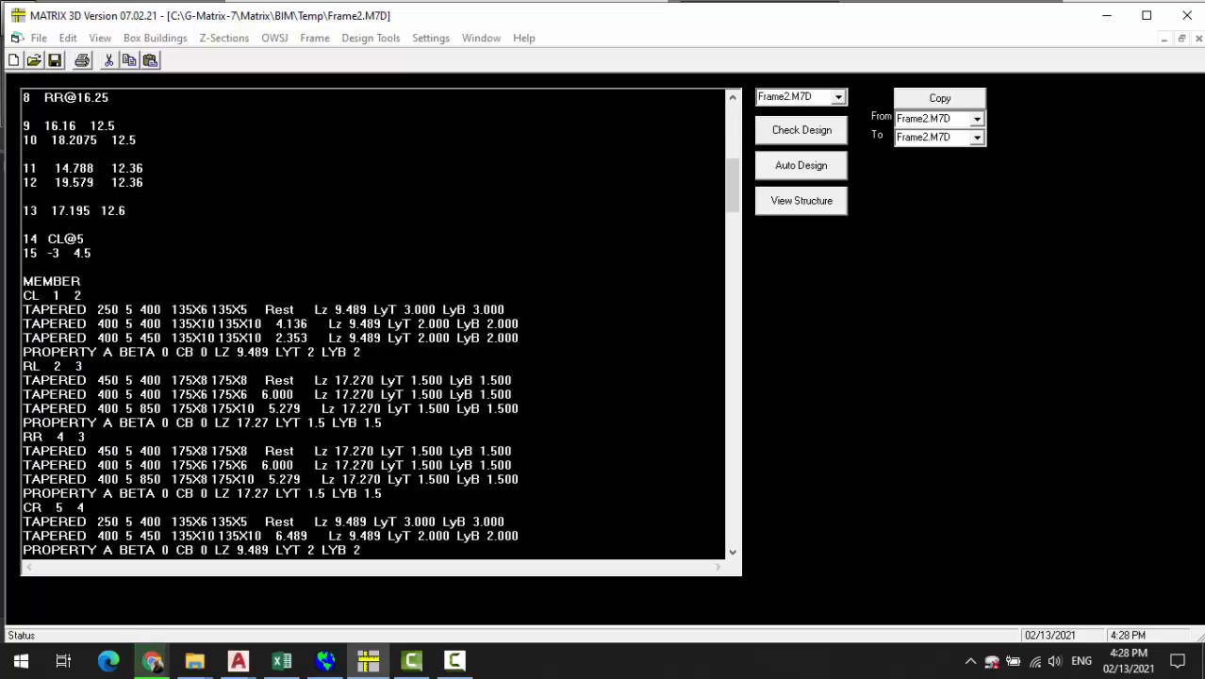
{"action": "key", "text": "ctrl+s"}
{"action": "left_click", "coordinate": [572, 381]}
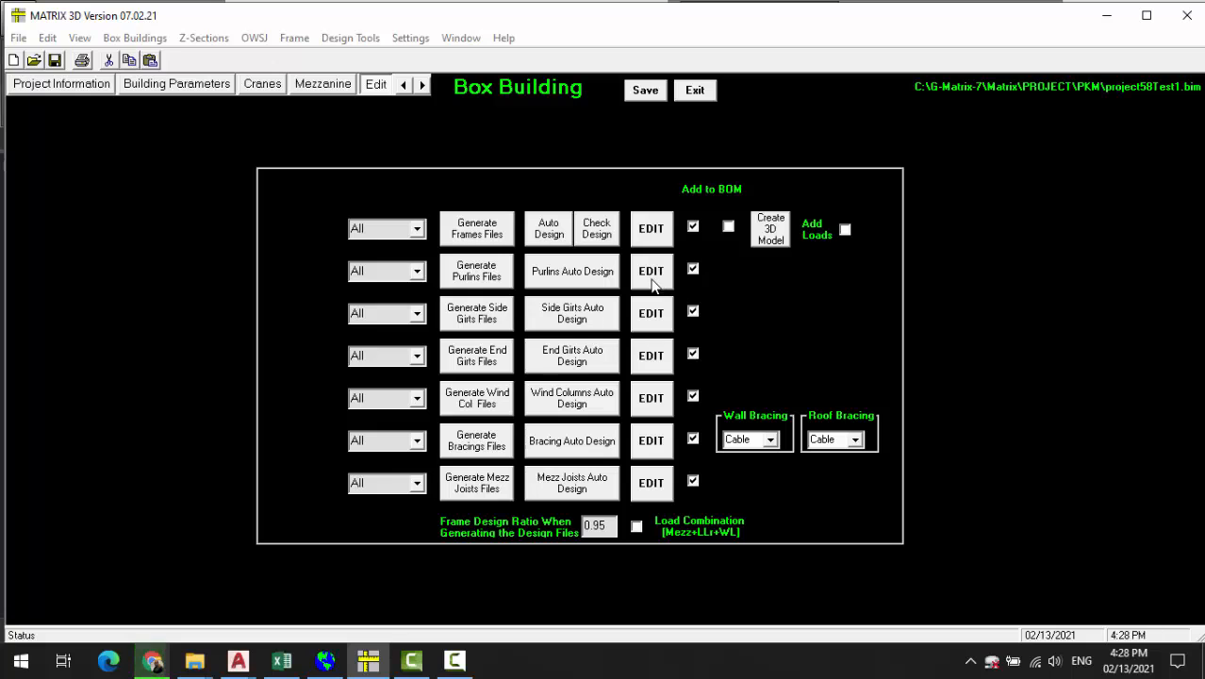
Measure the distance between the two outer ends of the roof monitor in the AutoCAD frame drawing
{"action": "mouse_move", "coordinate": [237, 660]}
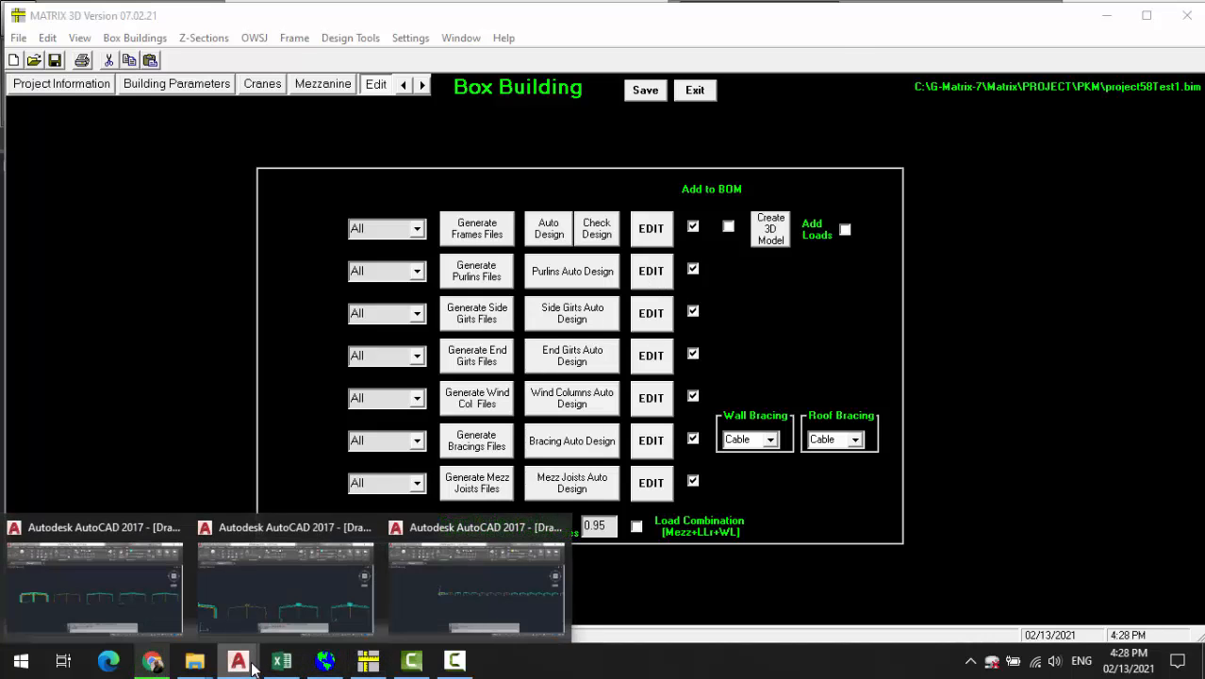
{"action": "left_click", "coordinate": [479, 584]}
{"action": "scroll", "coordinate": [417, 341], "scroll_direction": "up", "scroll_amount": 10}
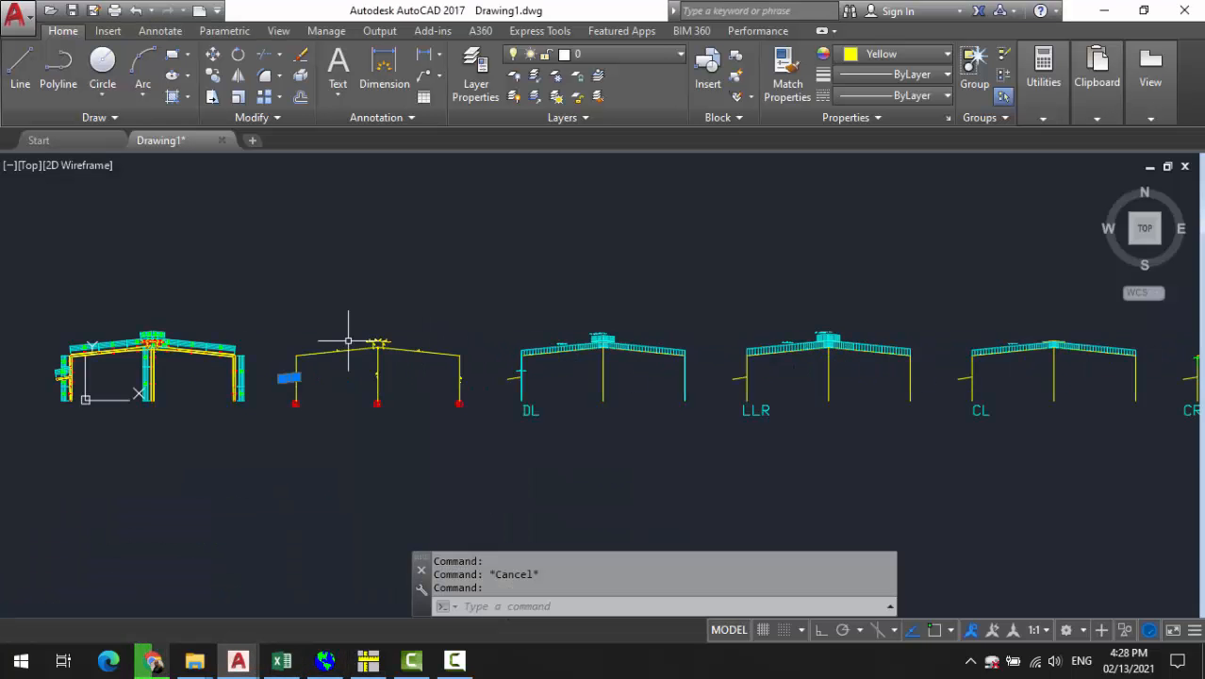
{"action": "type", "text": "DIST"}
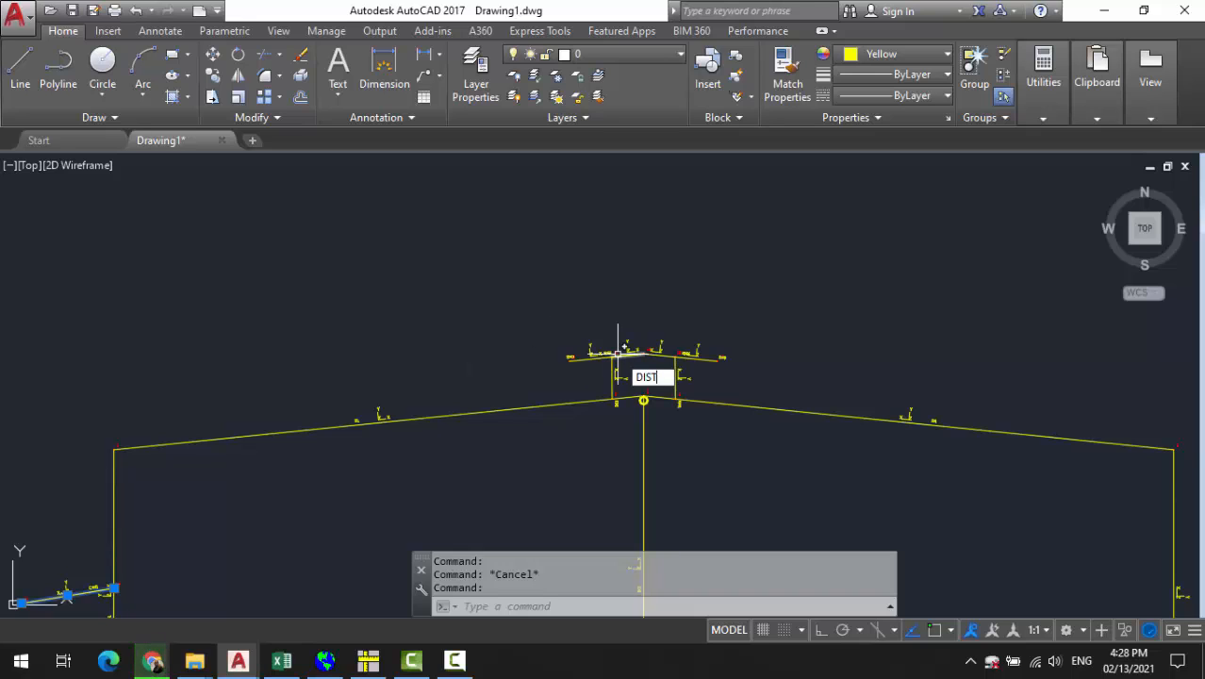
{"action": "key", "text": "Return"}
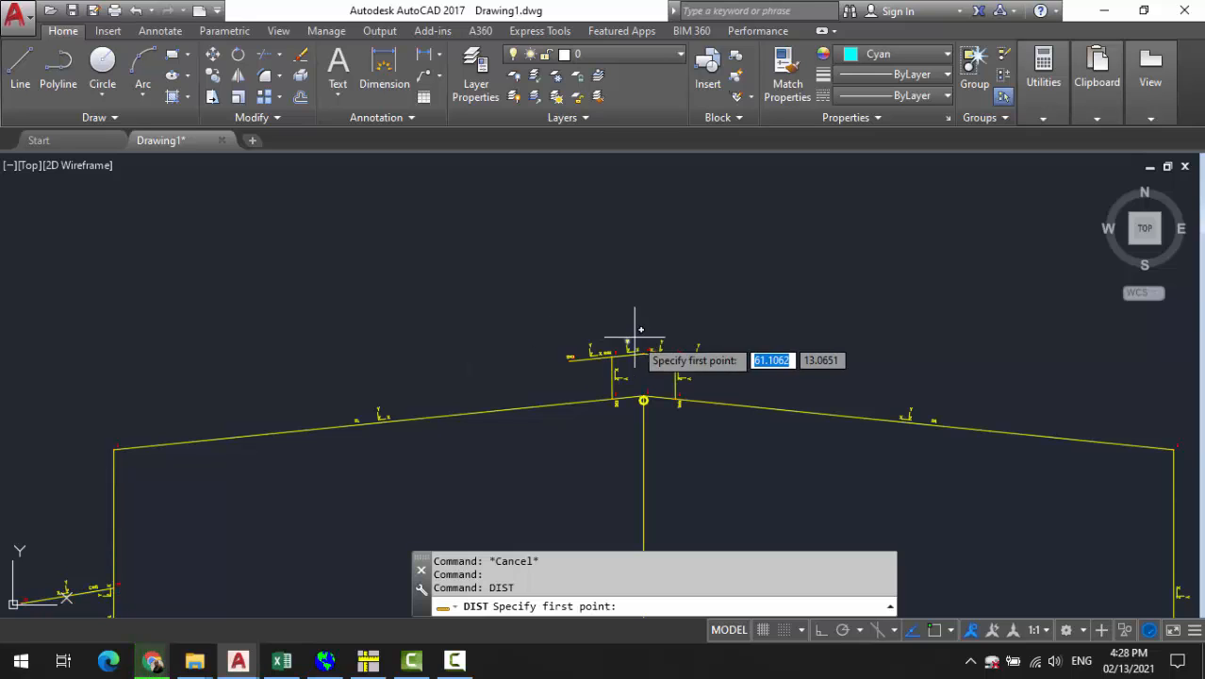
{"action": "left_click", "coordinate": [573, 359]}
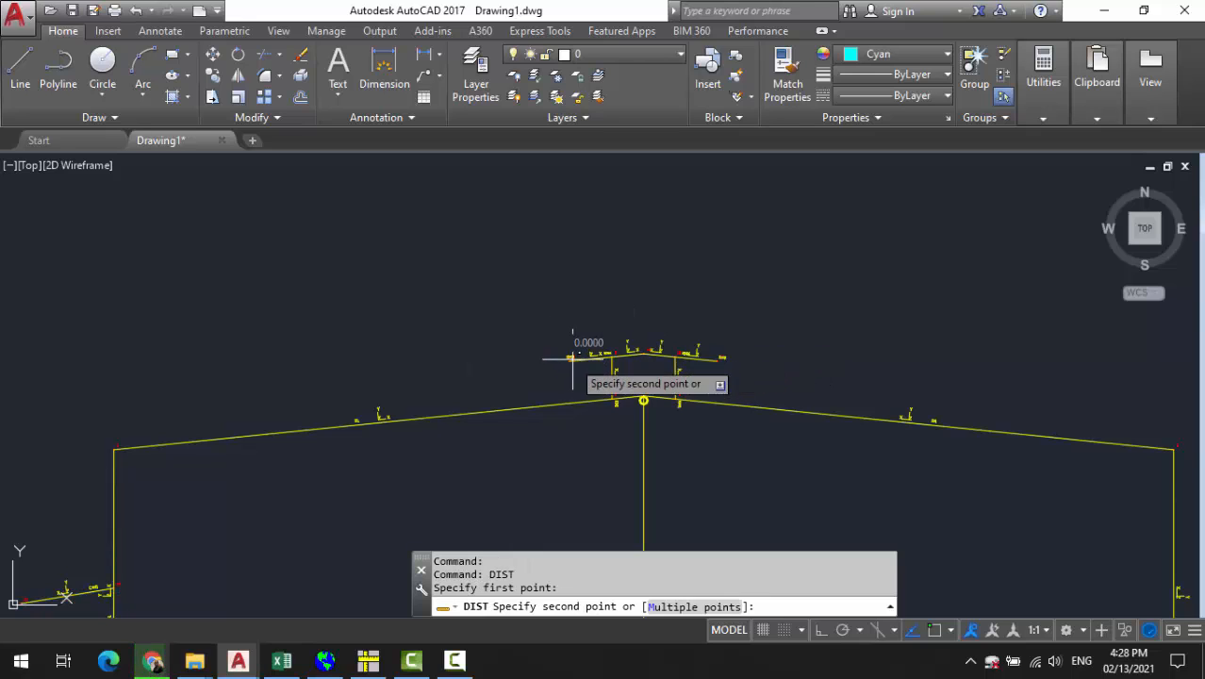
{"action": "left_click", "coordinate": [719, 359]}
{"action": "key", "text": "Escape"}
{"action": "key", "text": "Escape"}
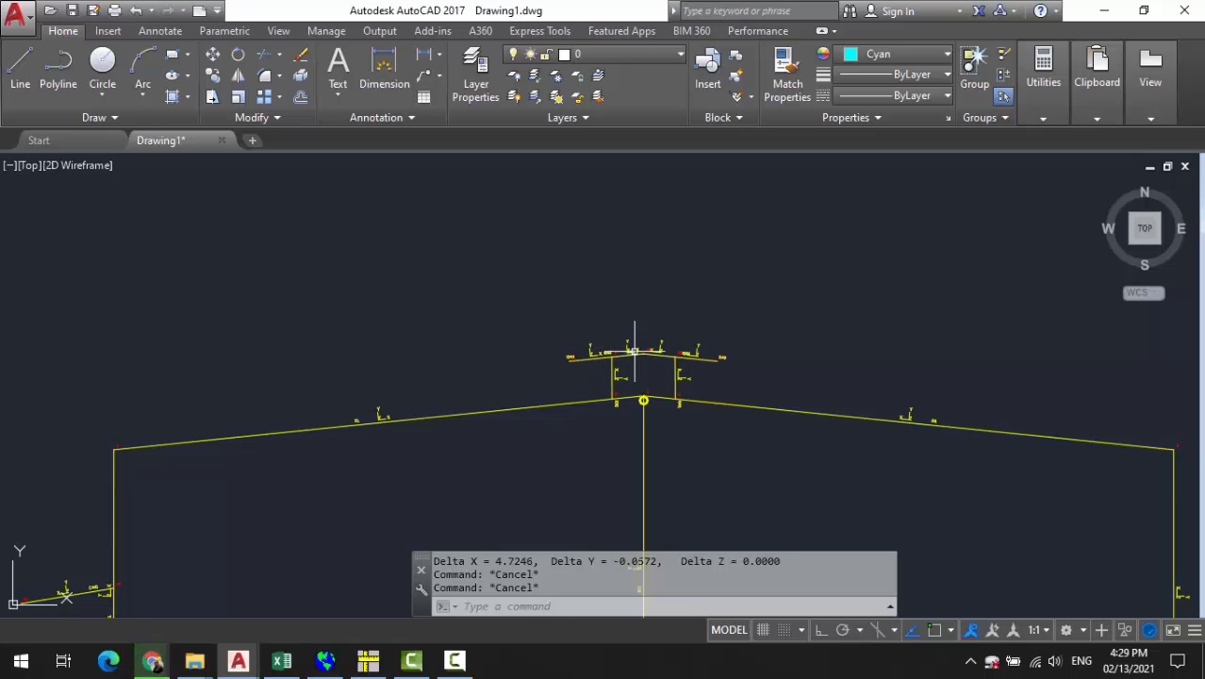
Open the purlin file Purlin1.pur for editing in MATRIX 3D and set the roof purlin quantity to 28
{"action": "left_click", "coordinate": [367, 660]}
{"action": "left_click", "coordinate": [651, 271]}
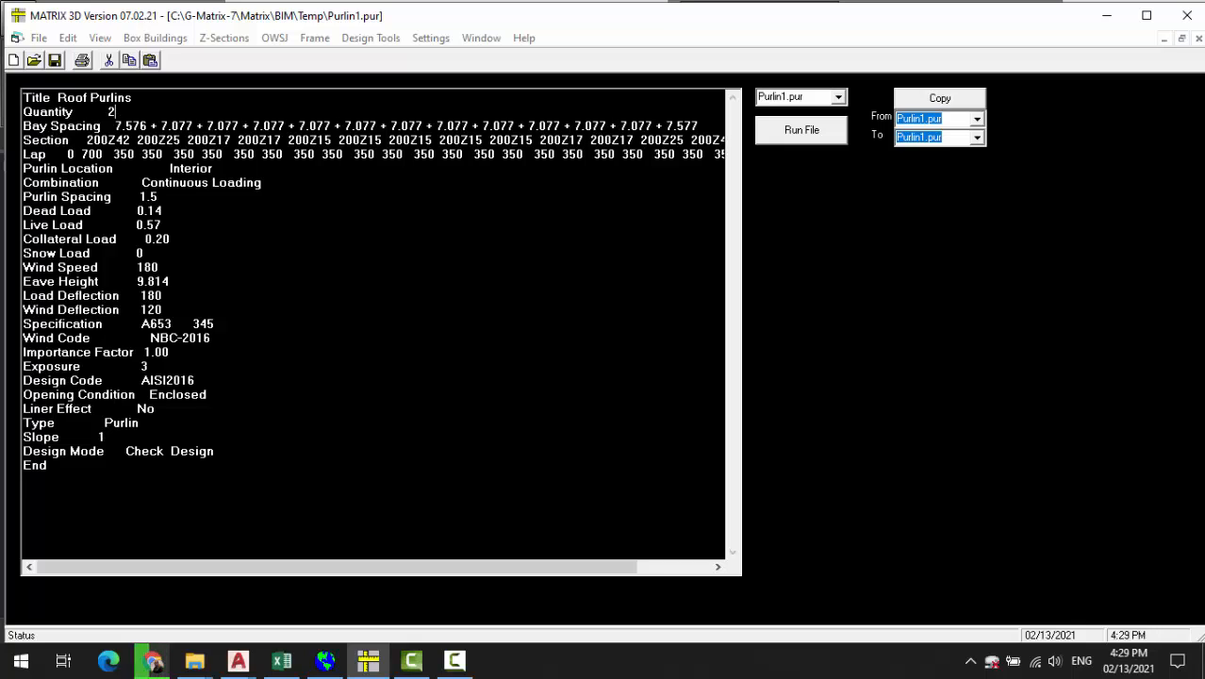
{"action": "type", "text": "8"}
{"action": "key", "text": "shift+Home"}
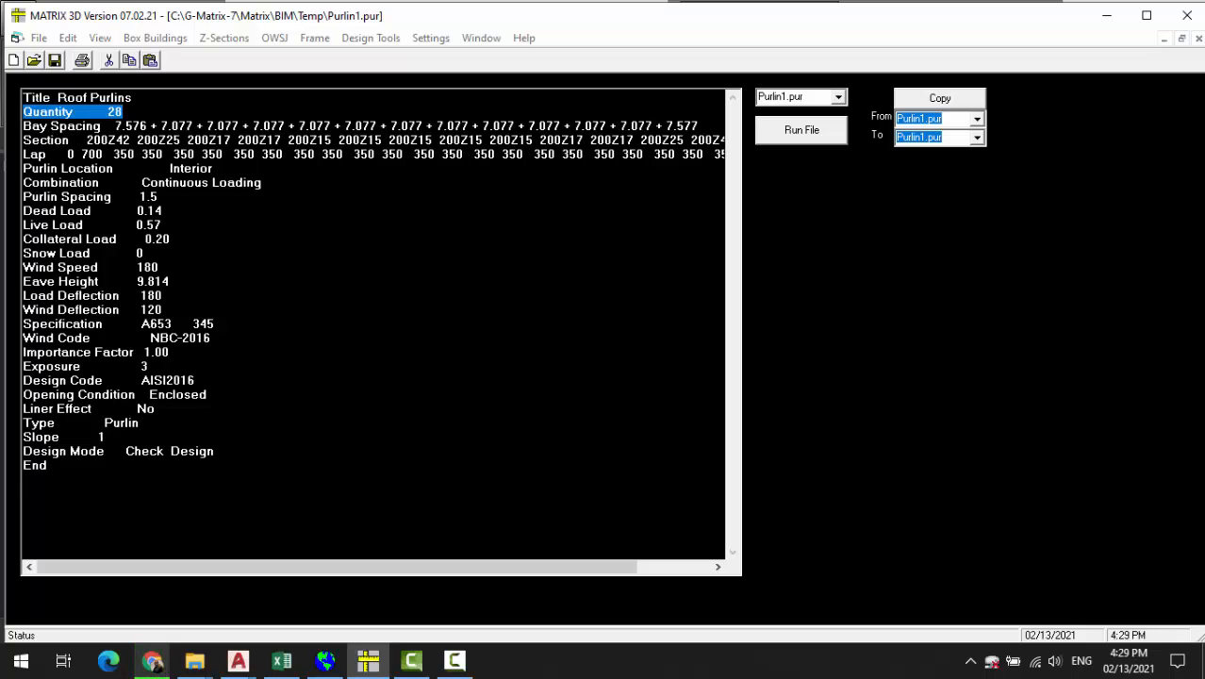
{"action": "left_click", "coordinate": [122, 125]}
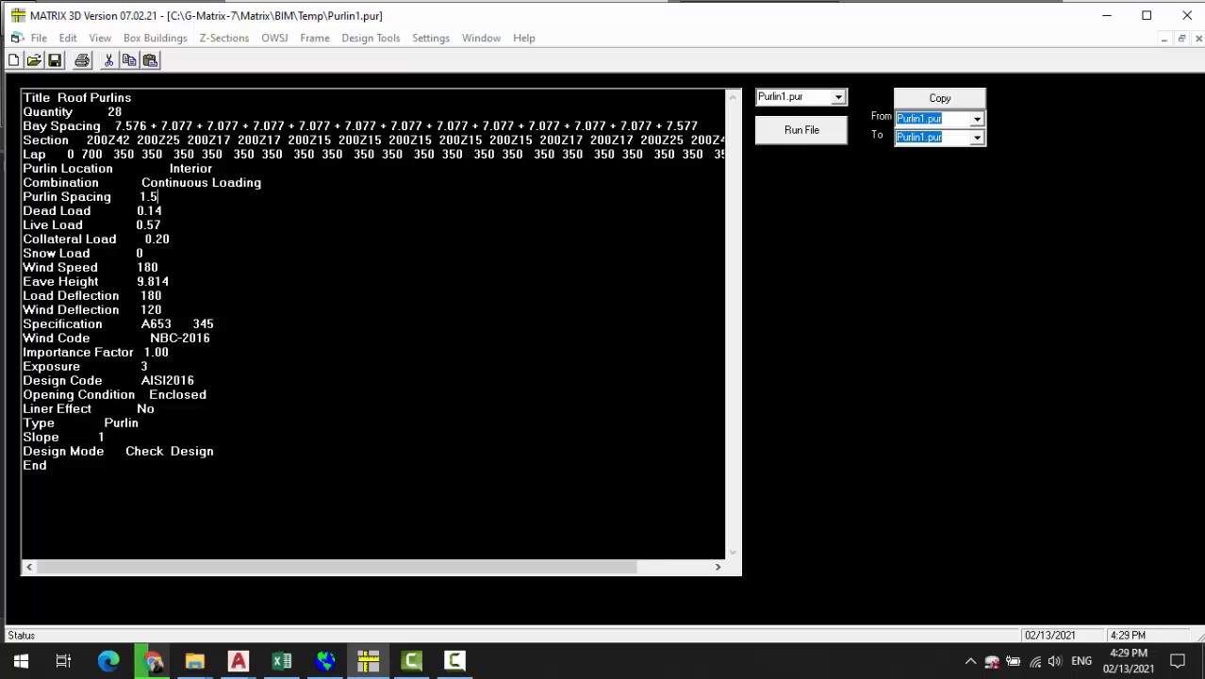
Run the design of the Purlin1.pur file and bring up the Excel workbook Book2
{"action": "left_click", "coordinate": [800, 132]}
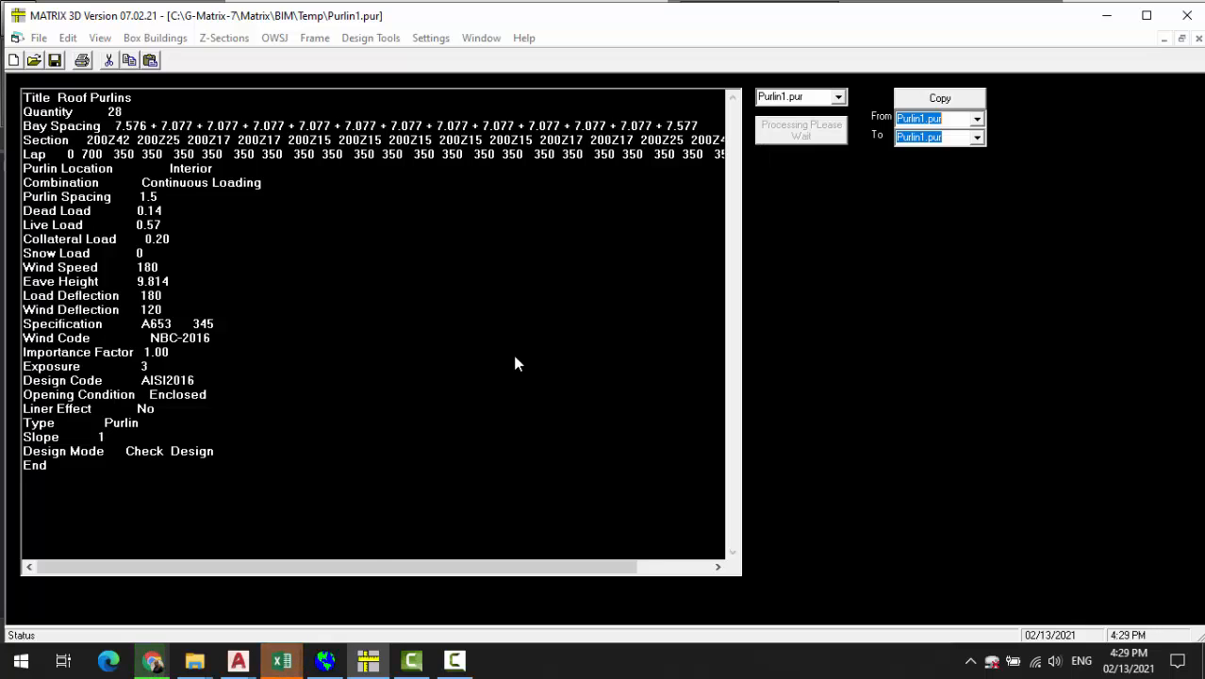
{"action": "left_click", "coordinate": [281, 660]}
{"action": "left_click", "coordinate": [366, 570]}
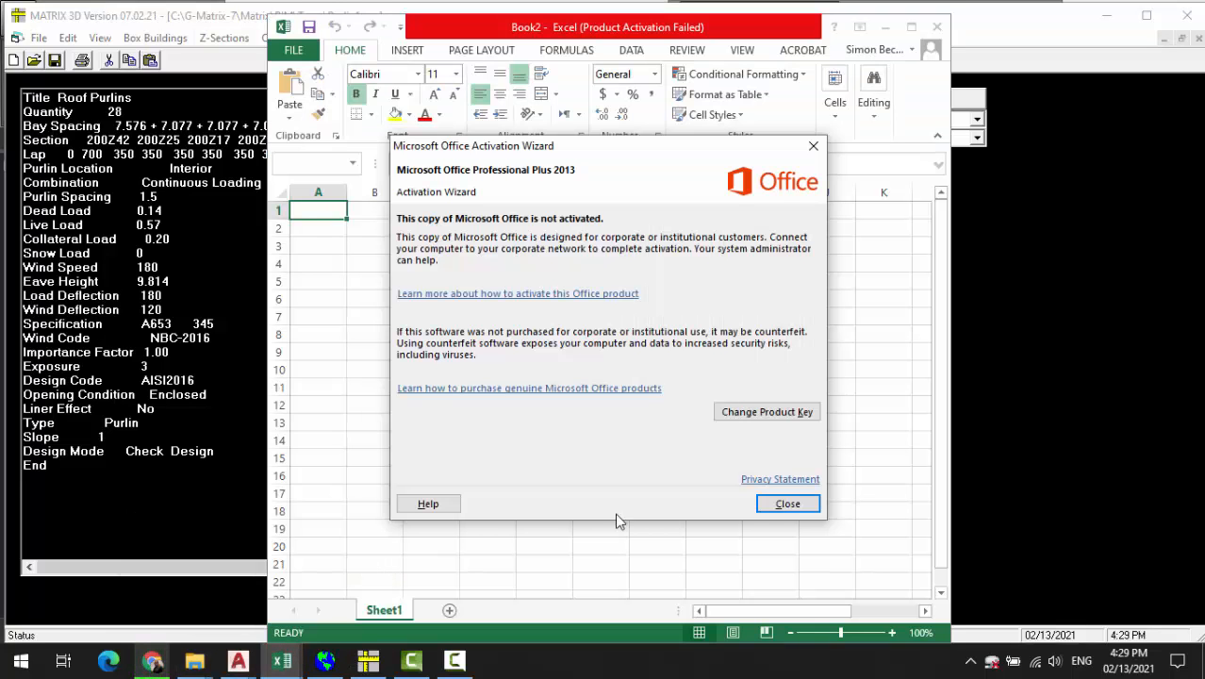
Dismiss the Office activation wizard, review the purlin design results in Book2 and close the workbook without saving
{"action": "left_click", "coordinate": [779, 501]}
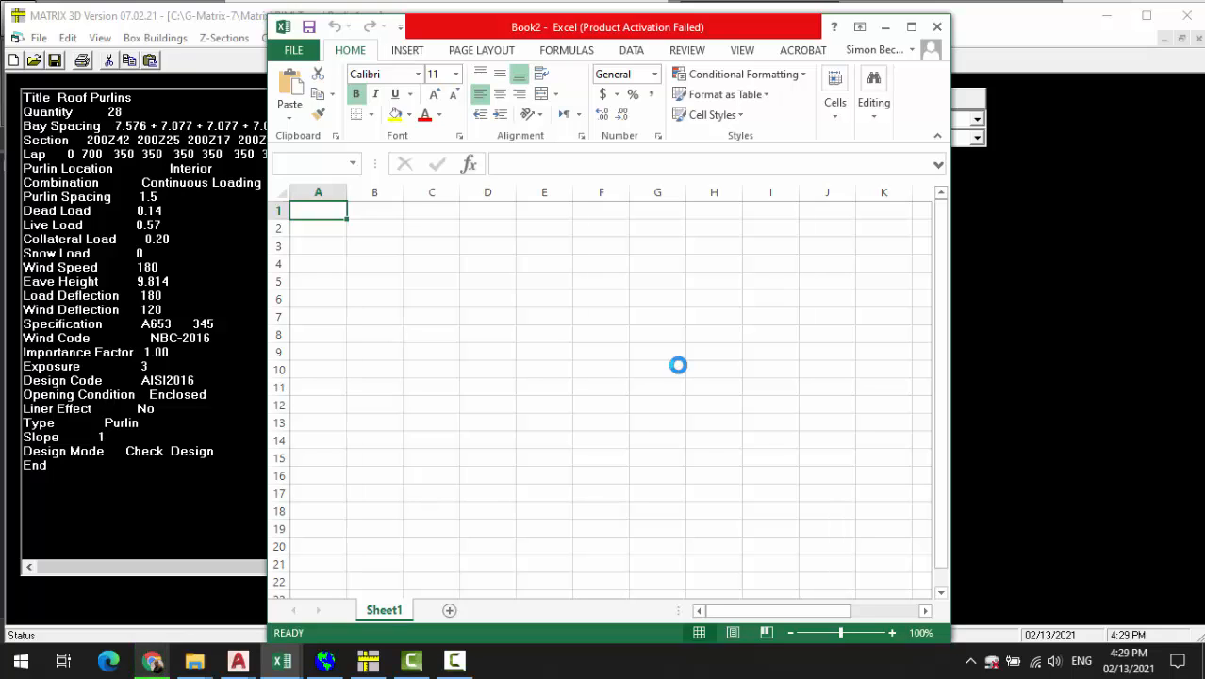
{"action": "scroll", "coordinate": [555, 323], "scroll_direction": "down", "scroll_amount": 3}
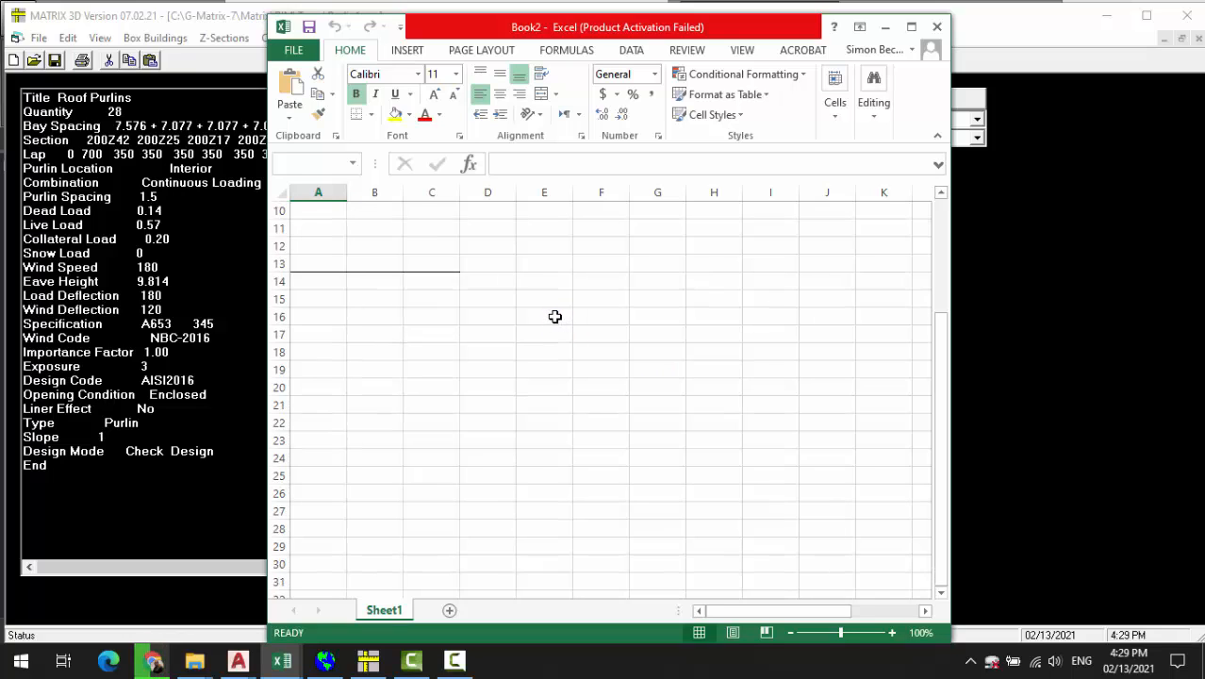
{"action": "scroll", "coordinate": [555, 317], "scroll_direction": "up", "scroll_amount": 3}
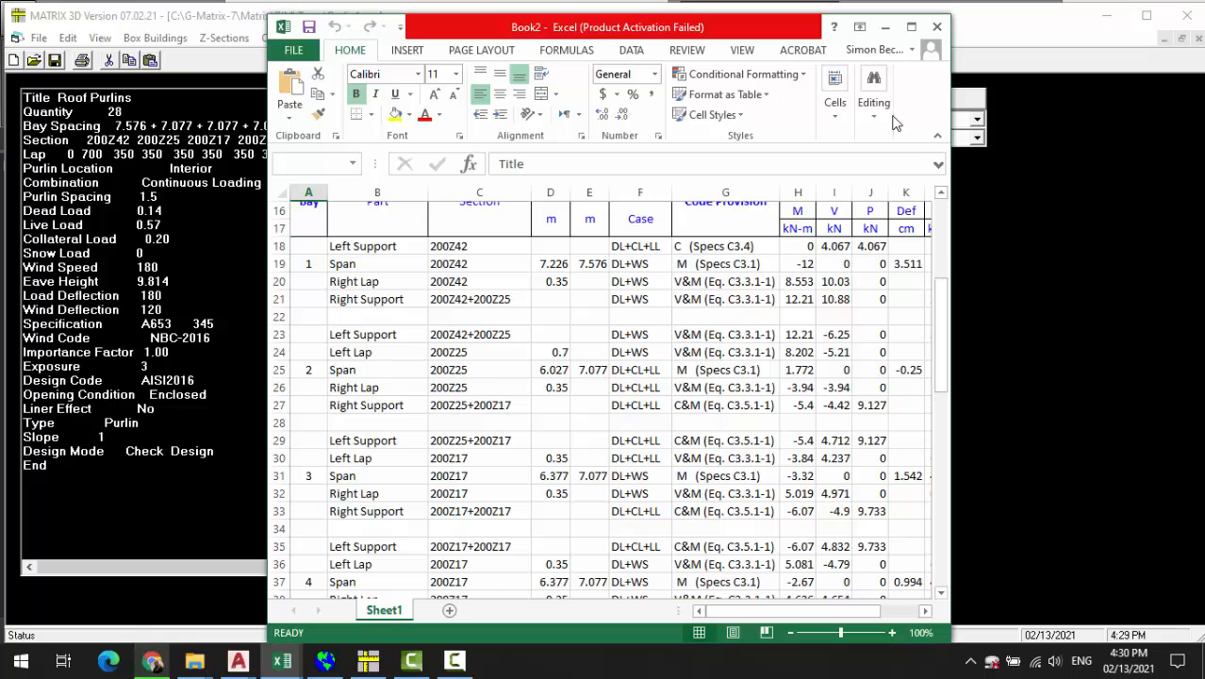
{"action": "left_click", "coordinate": [937, 27]}
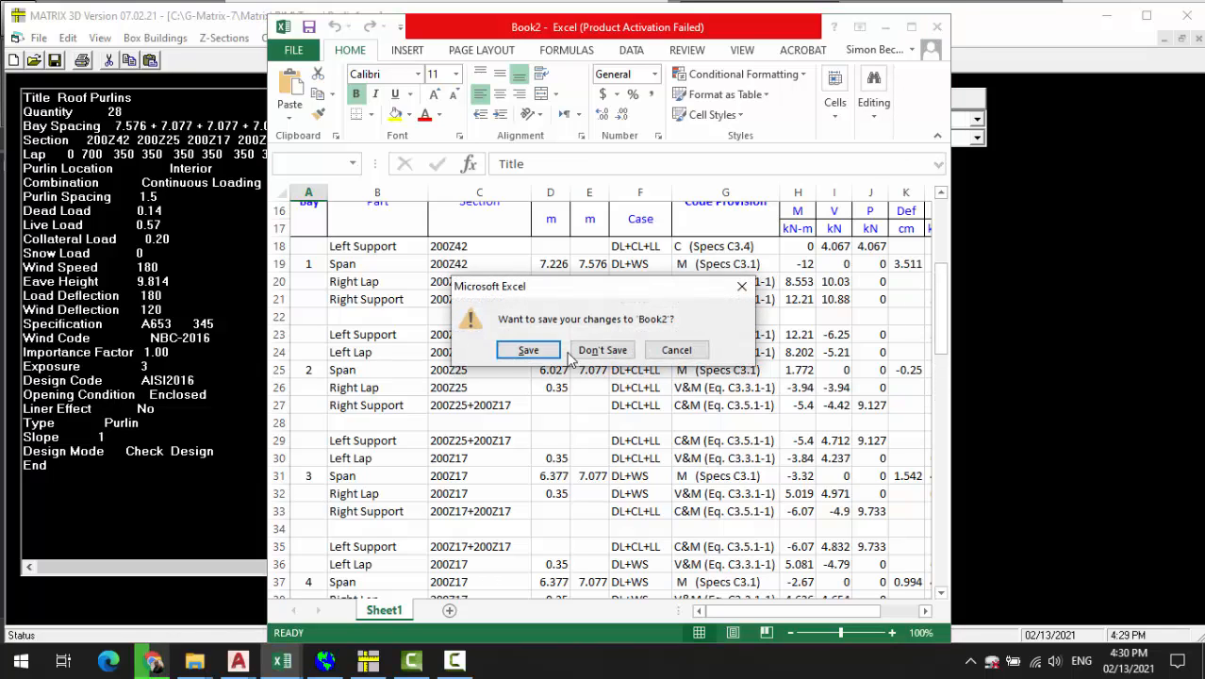
{"action": "left_click", "coordinate": [602, 350]}
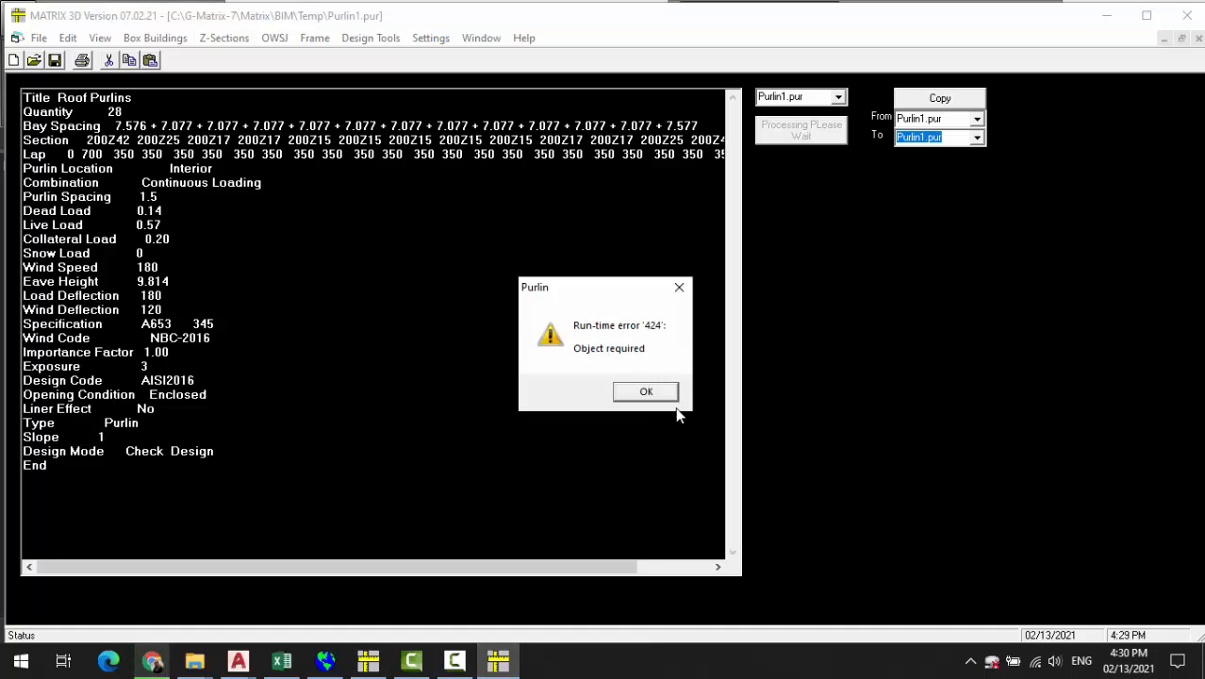
Close the Purlin1.pur file with its changes saved and return to the Box Building editing page
{"action": "left_click", "coordinate": [647, 395]}
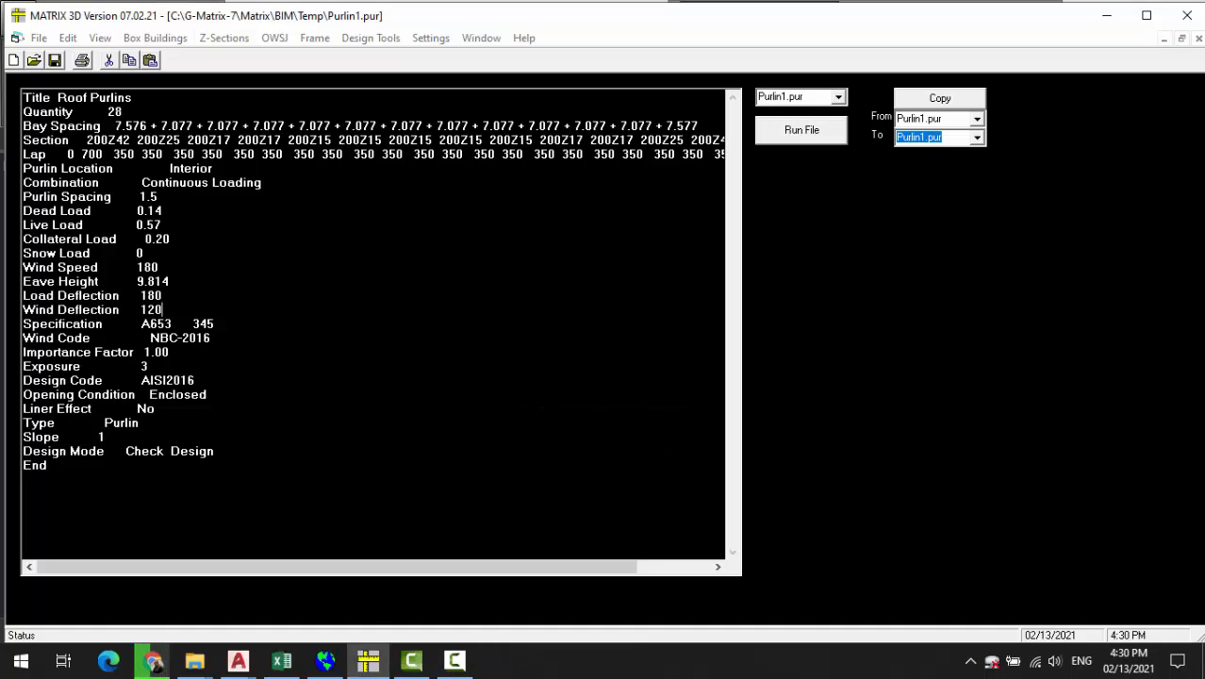
{"action": "key", "text": "Escape"}
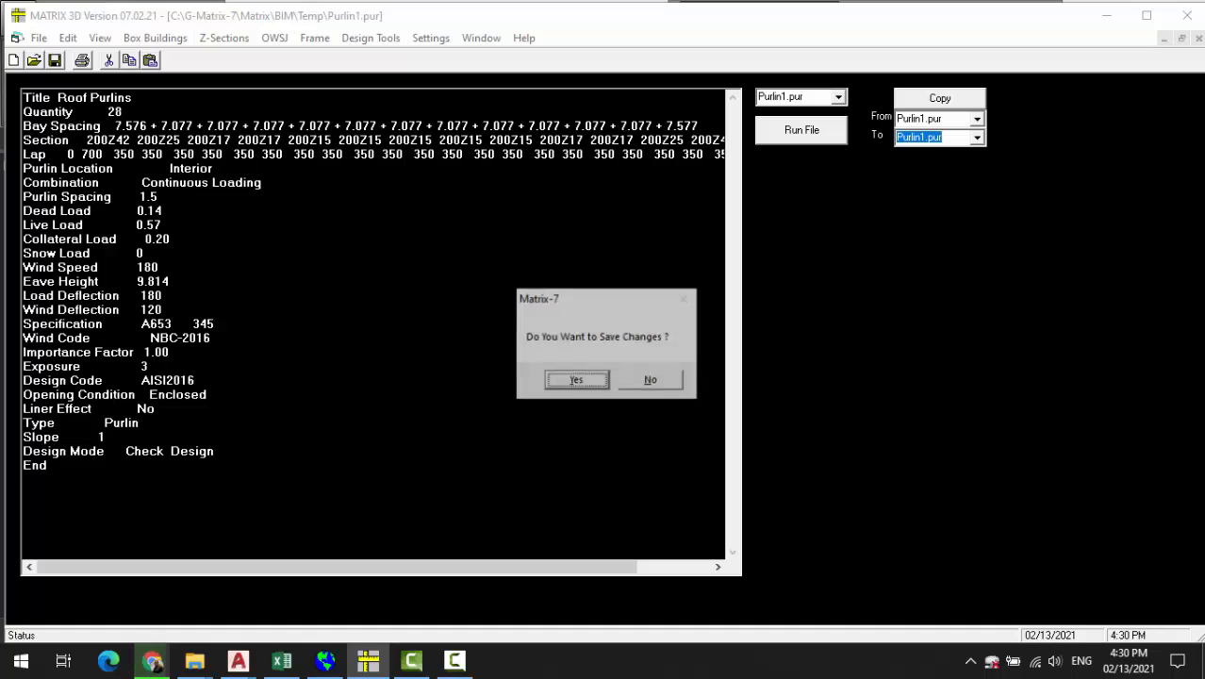
{"action": "left_click", "coordinate": [593, 383]}
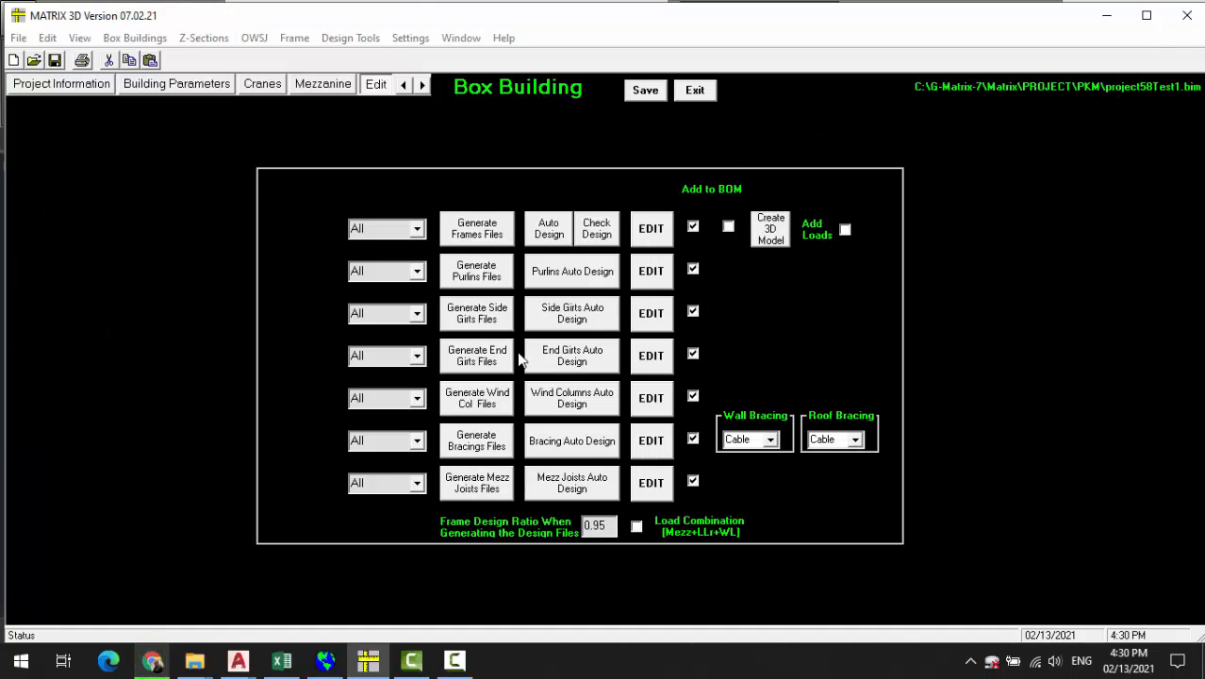
Open Frame1.M7D from the frame files, examine its nodes, members, supports and load cases, and close it
{"action": "left_click", "coordinate": [653, 230]}
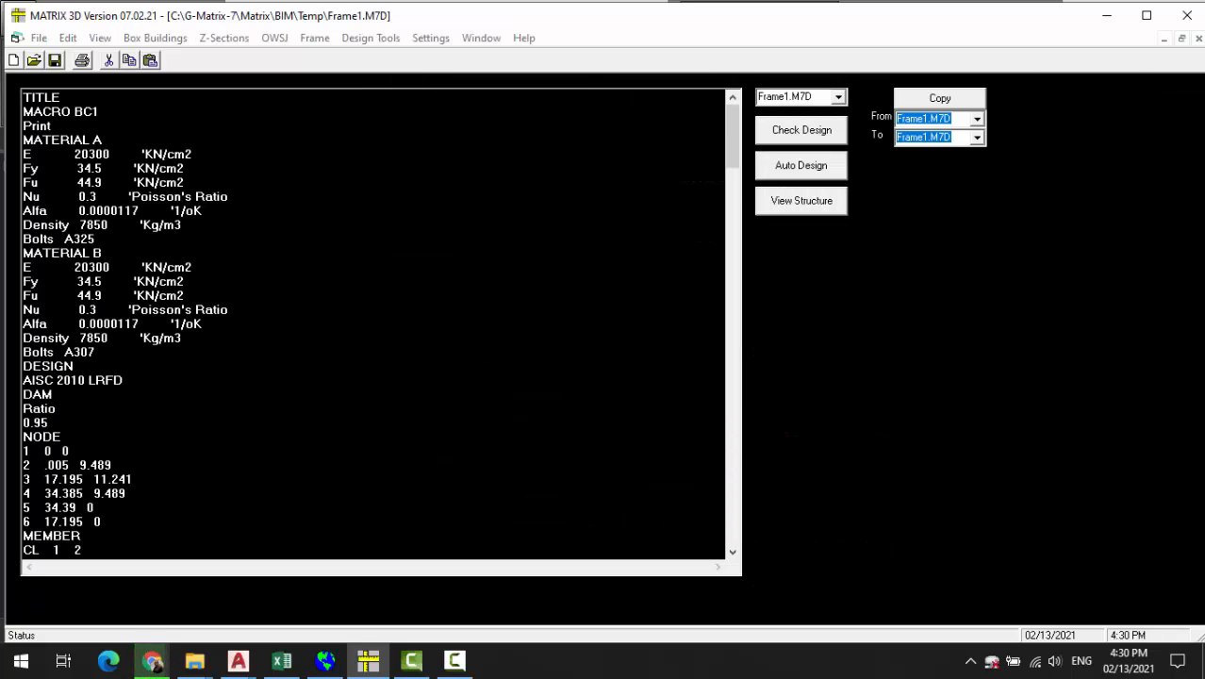
{"action": "scroll", "coordinate": [377, 326], "scroll_direction": "down", "scroll_amount": 20}
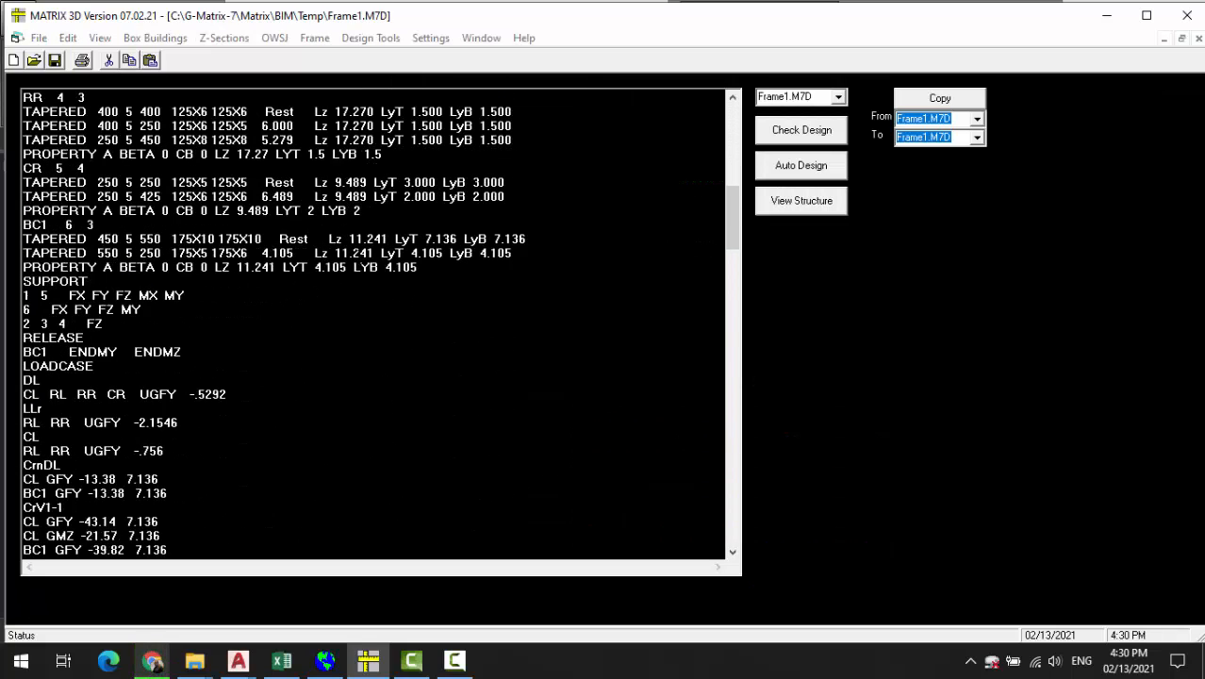
{"action": "scroll", "coordinate": [378, 326], "scroll_direction": "down", "scroll_amount": 6}
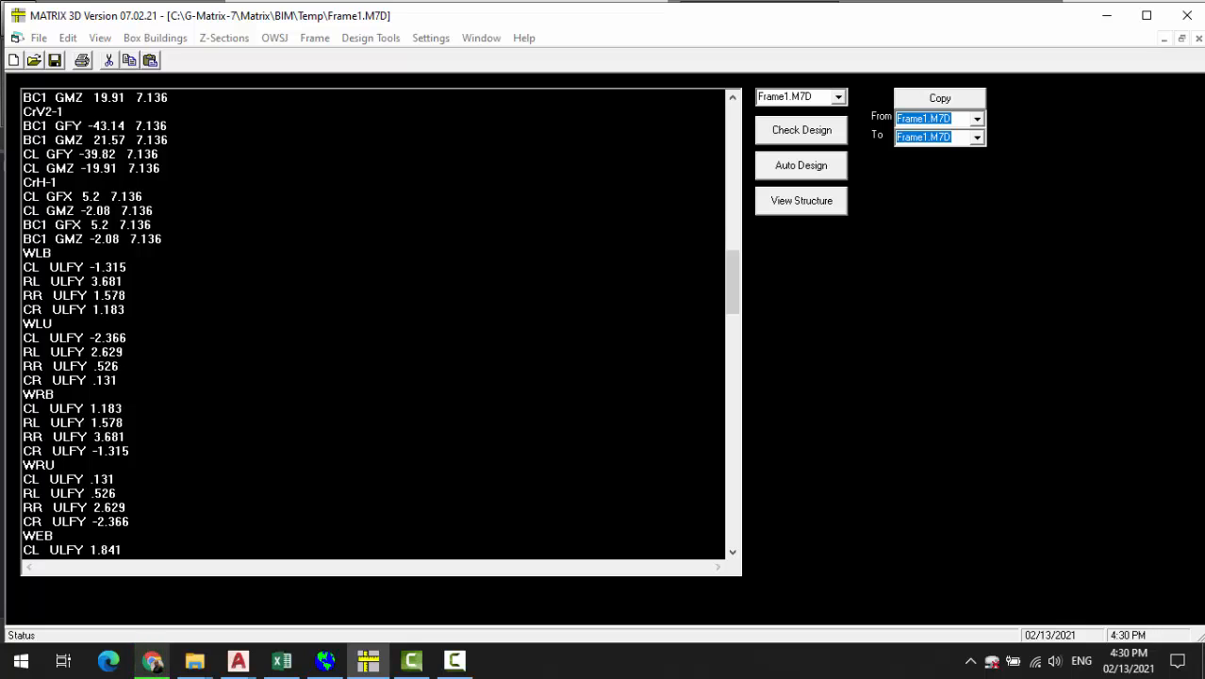
{"action": "scroll", "coordinate": [377, 325], "scroll_direction": "up", "scroll_amount": 13}
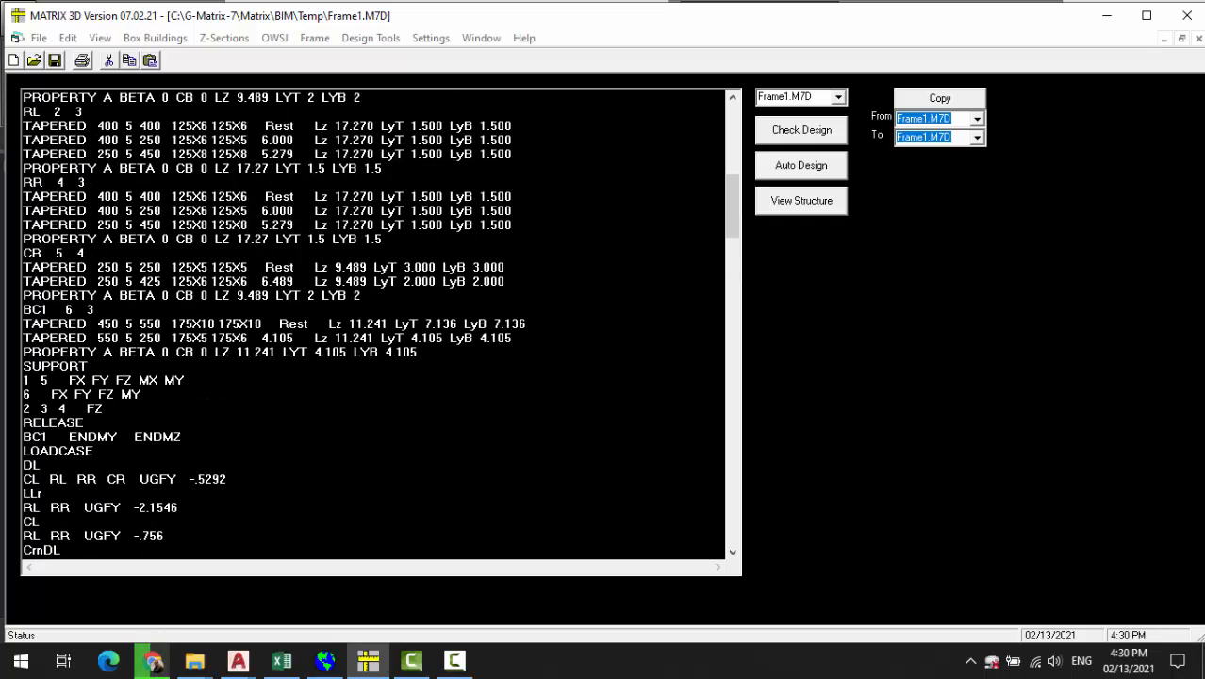
{"action": "scroll", "coordinate": [378, 325], "scroll_direction": "up", "scroll_amount": 5}
{"action": "scroll", "coordinate": [378, 325], "scroll_direction": "up", "scroll_amount": 6}
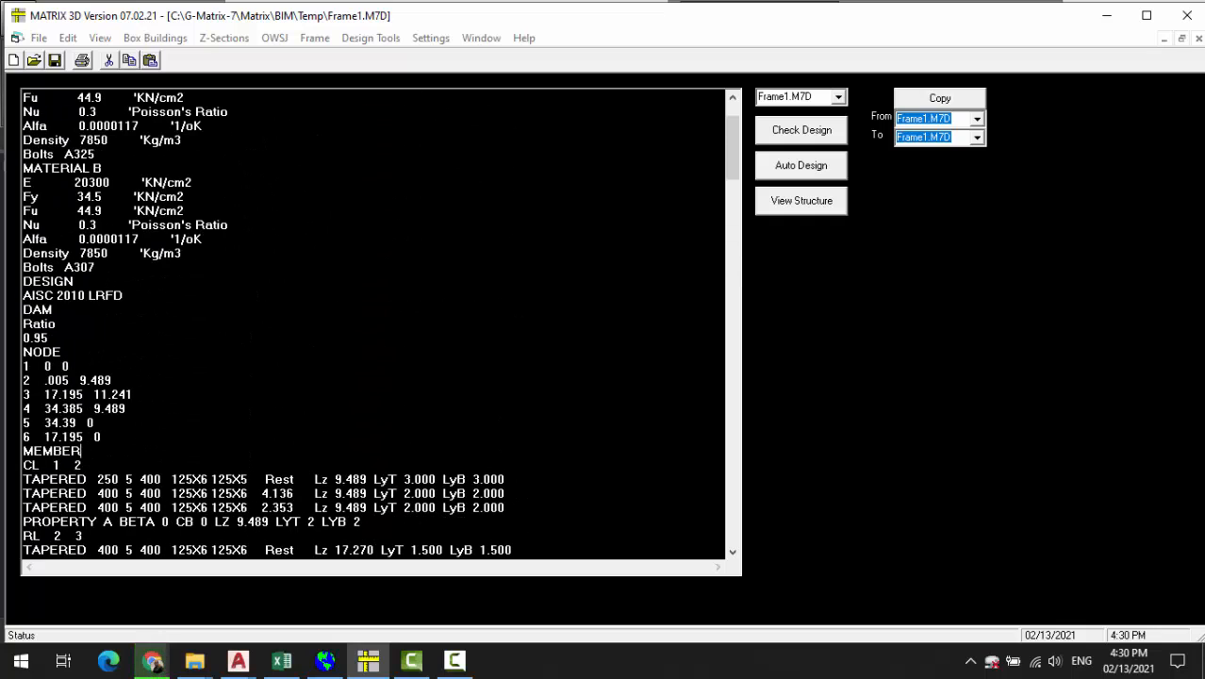
{"action": "scroll", "coordinate": [81, 534], "scroll_direction": "up", "scroll_amount": 1}
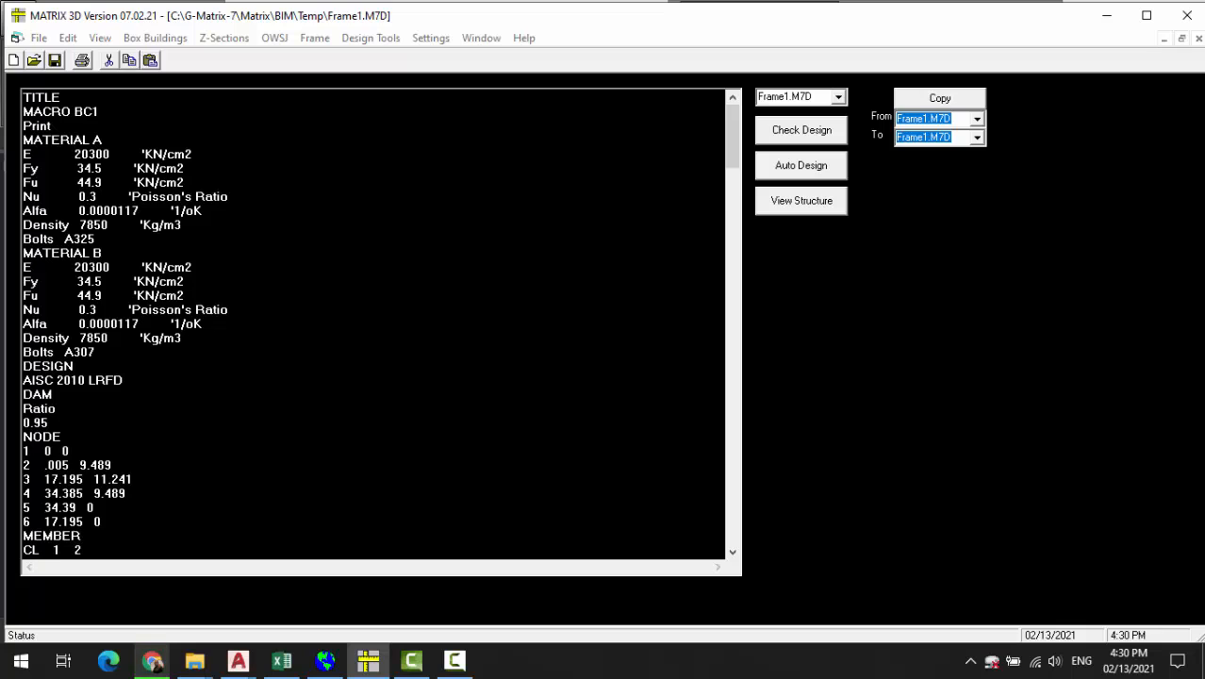
{"action": "key", "text": "Escape"}
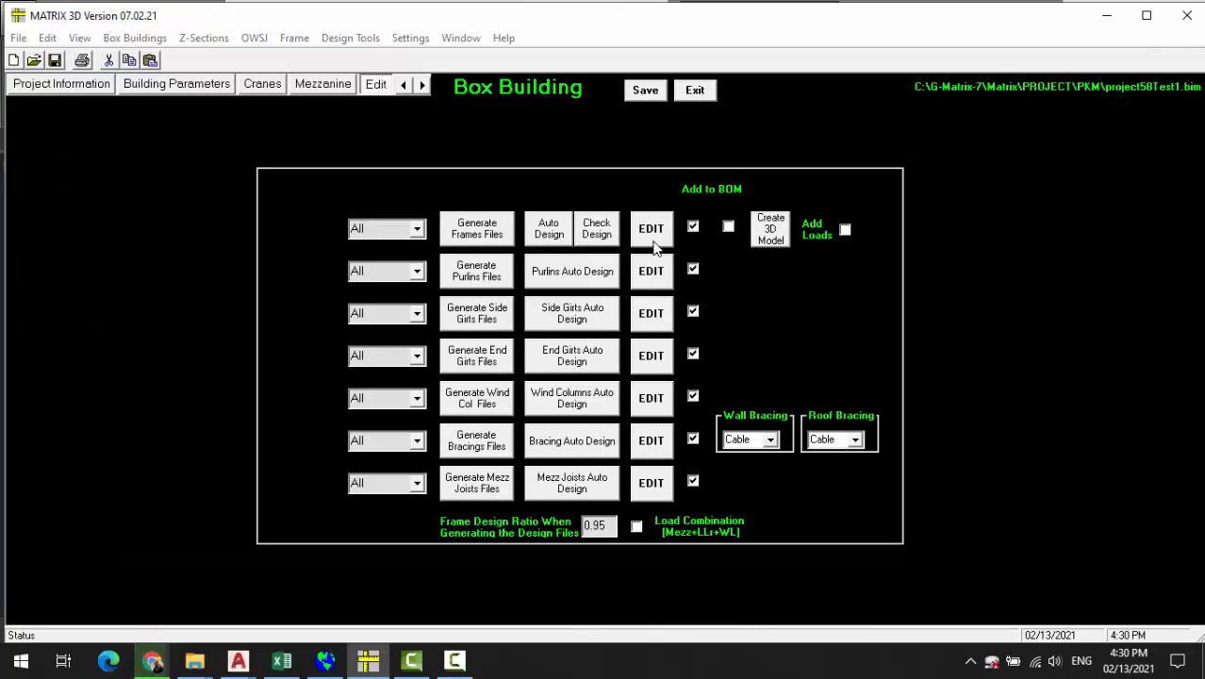
Switch to the AutoCAD drawing with the frame load diagrams and examine the row of load cases from DL to WRU
{"action": "left_click", "coordinate": [238, 660]}
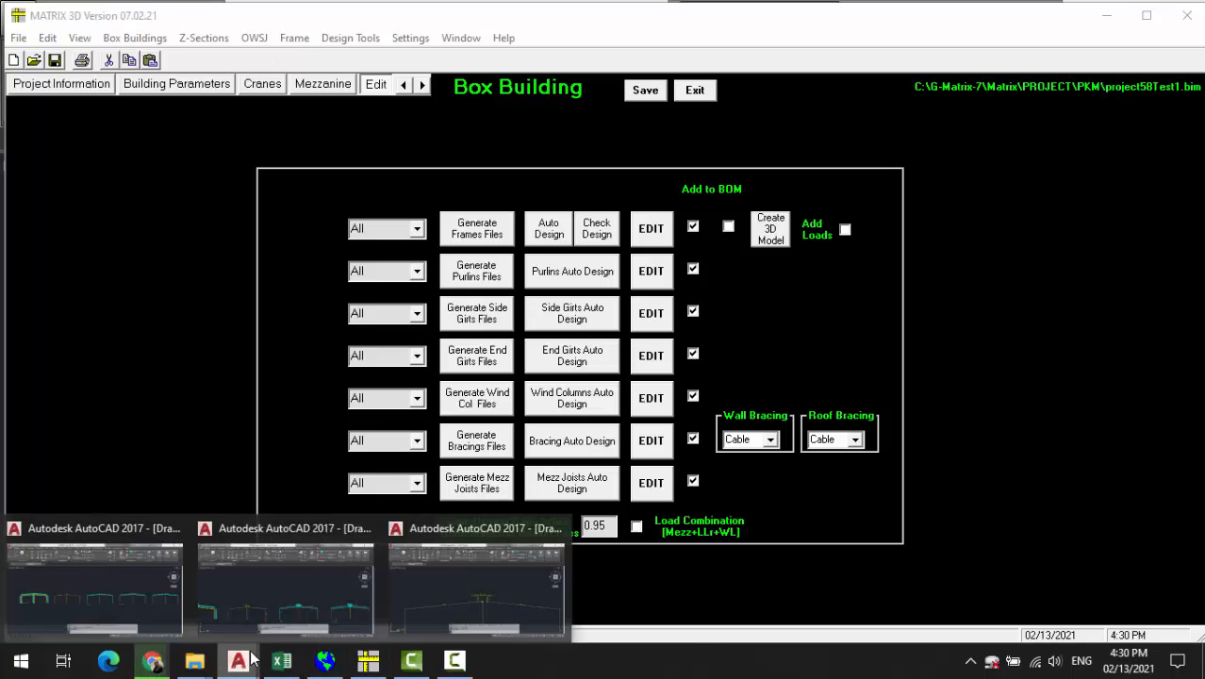
{"action": "left_click", "coordinate": [268, 600]}
{"action": "mouse_move", "coordinate": [239, 663]}
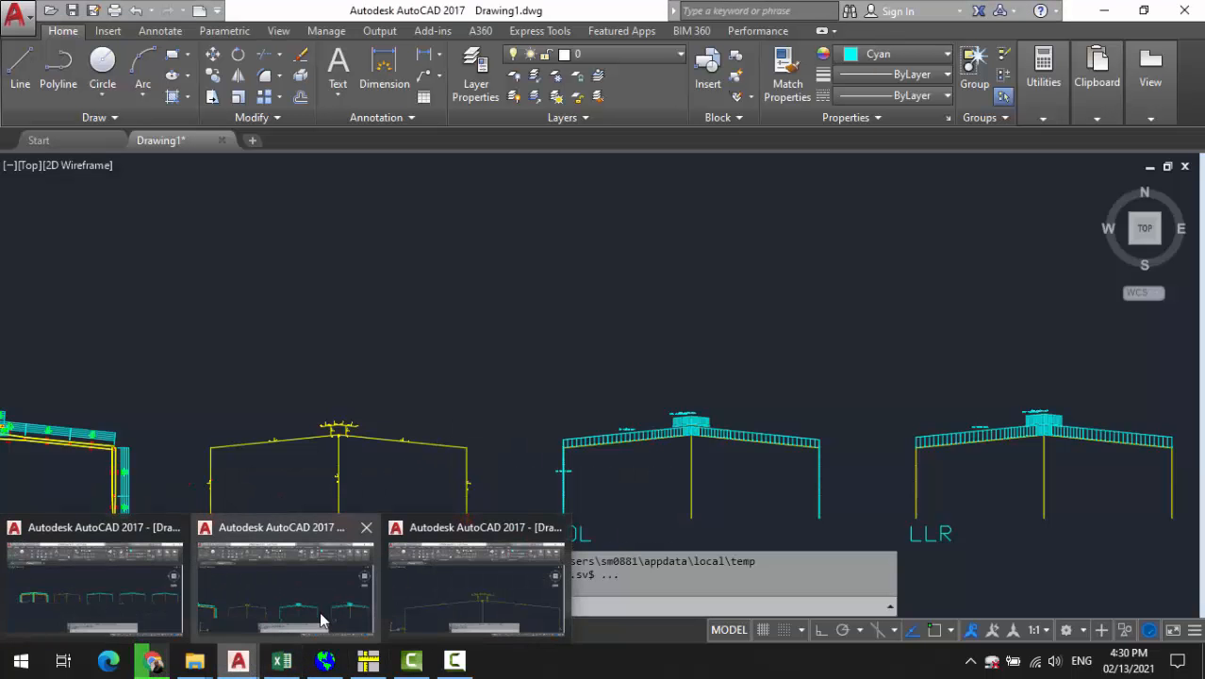
{"action": "left_click", "coordinate": [462, 599]}
{"action": "scroll", "coordinate": [305, 415], "scroll_direction": "down", "scroll_amount": 4}
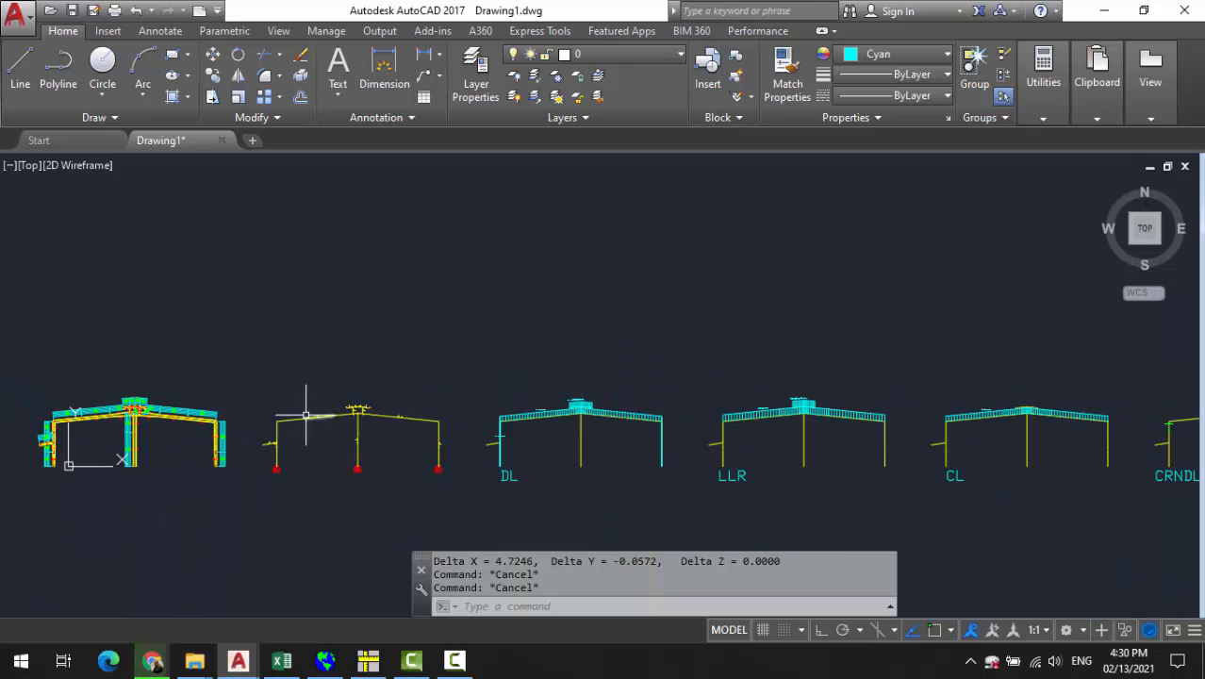
{"action": "scroll", "coordinate": [903, 444], "scroll_direction": "down", "scroll_amount": 3}
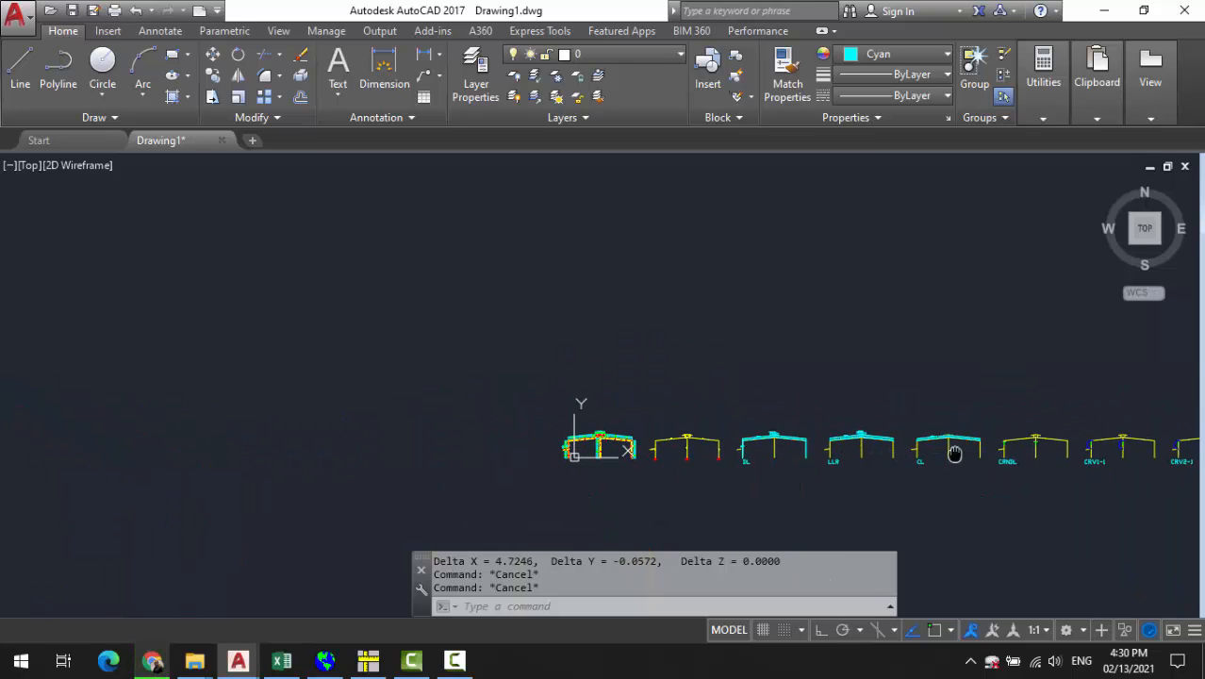
{"action": "middle_click_drag", "start_coordinate": [954, 453], "coordinate": [539, 335]}
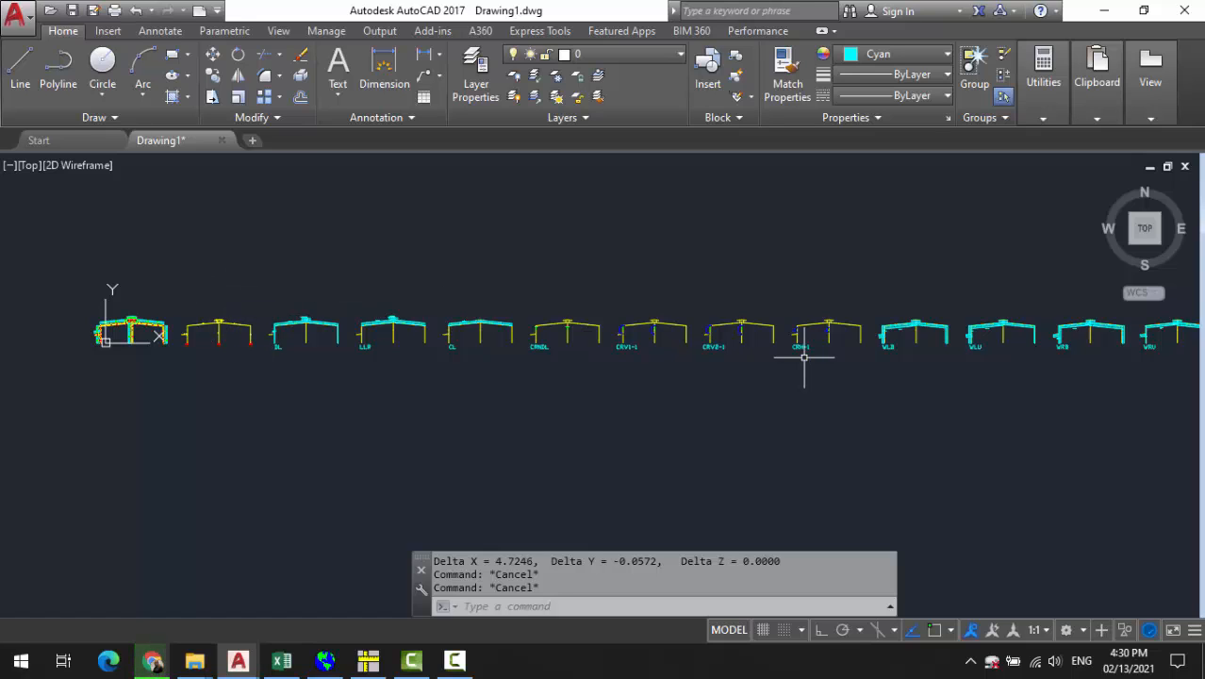
Return to MATRIX 3D and bring the Accessories, Generate Plans and BOM pages of the Box Building into view
{"action": "left_click", "coordinate": [371, 663]}
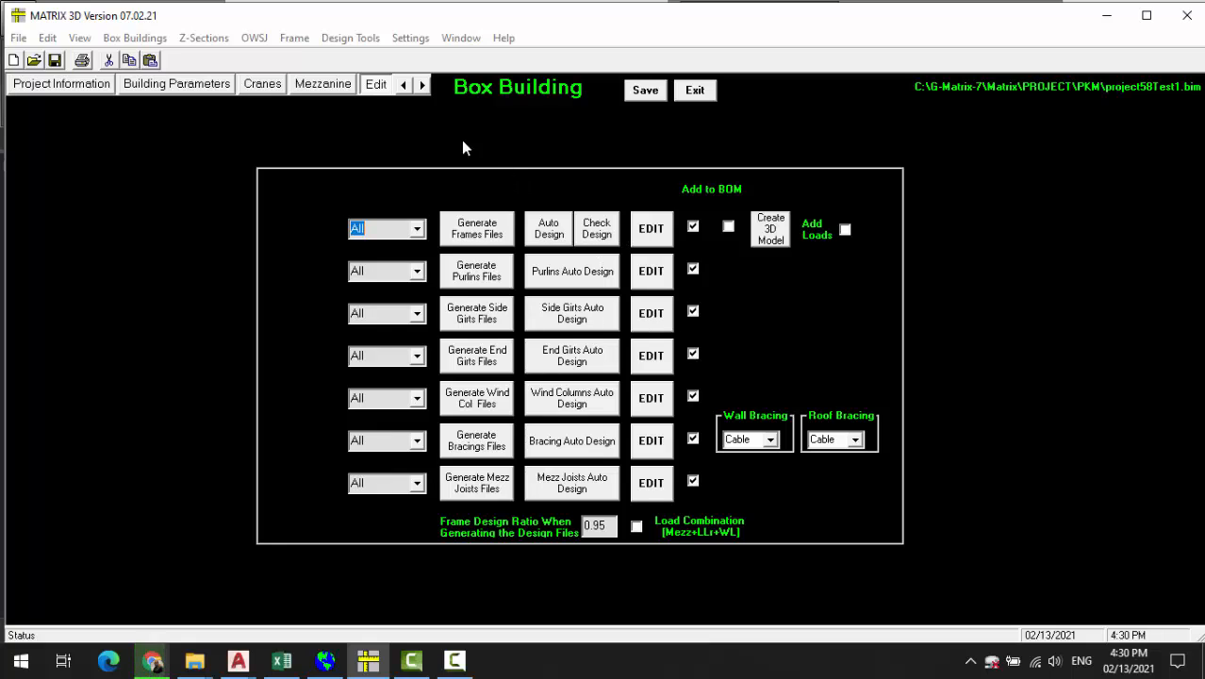
{"action": "left_click", "coordinate": [422, 86]}
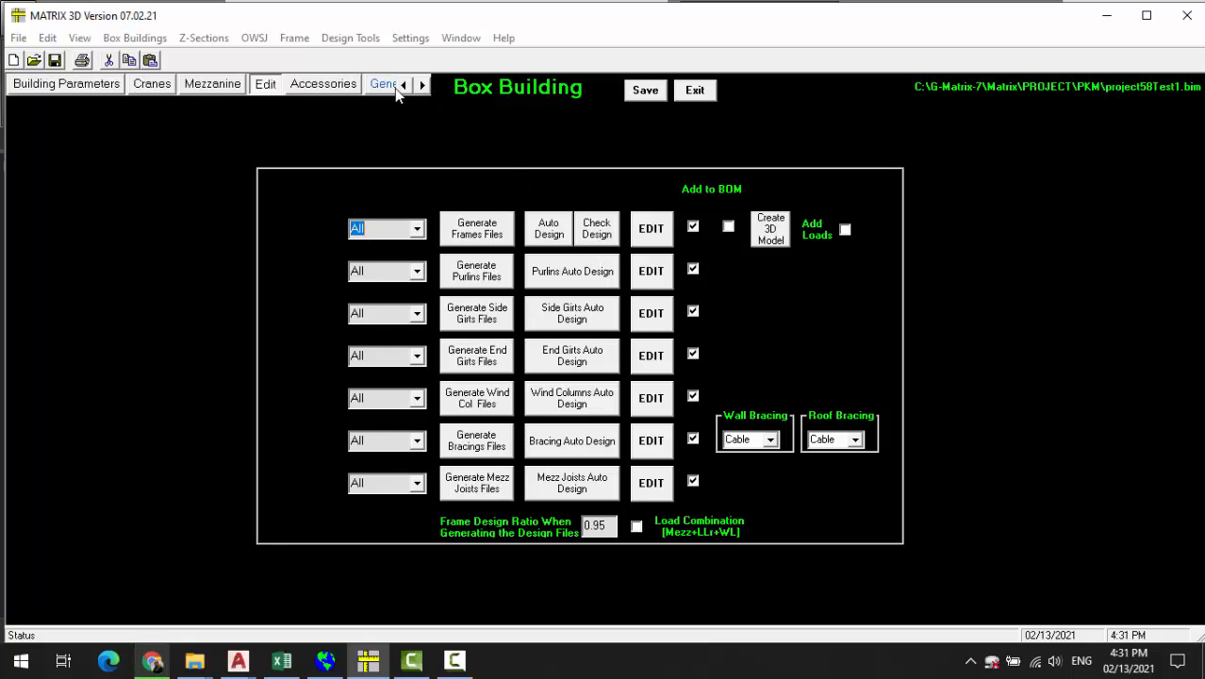
{"action": "left_click", "coordinate": [421, 86]}
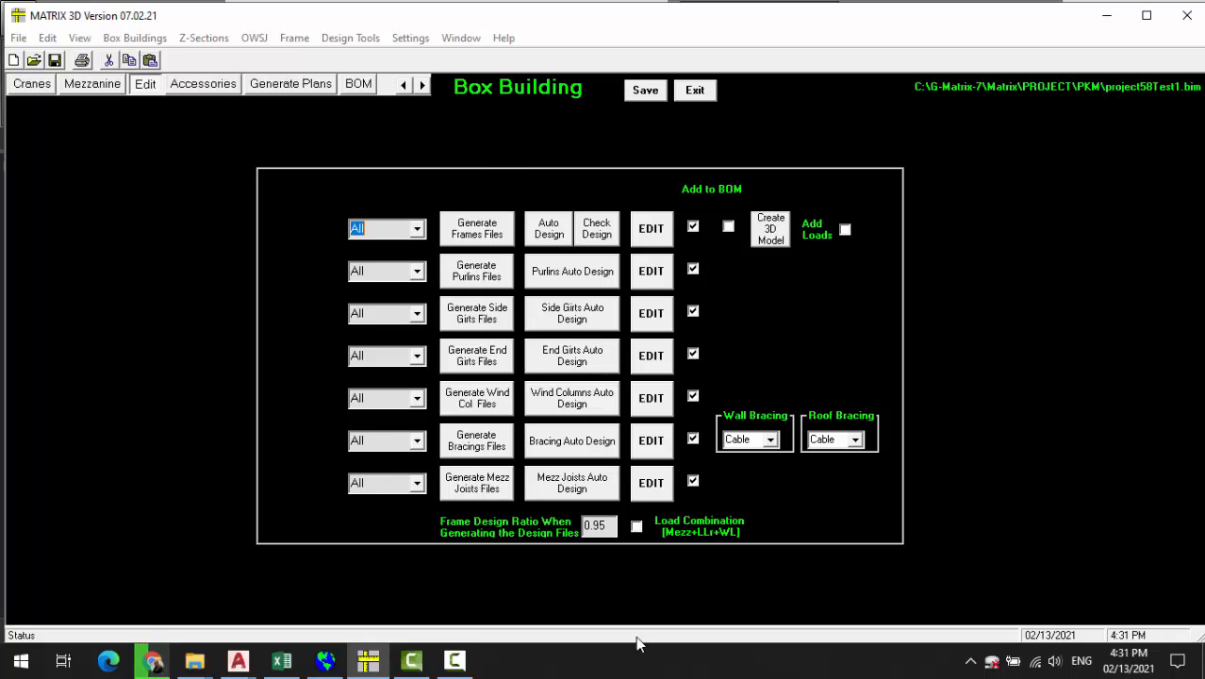
{"action": "left_click", "coordinate": [454, 660]}
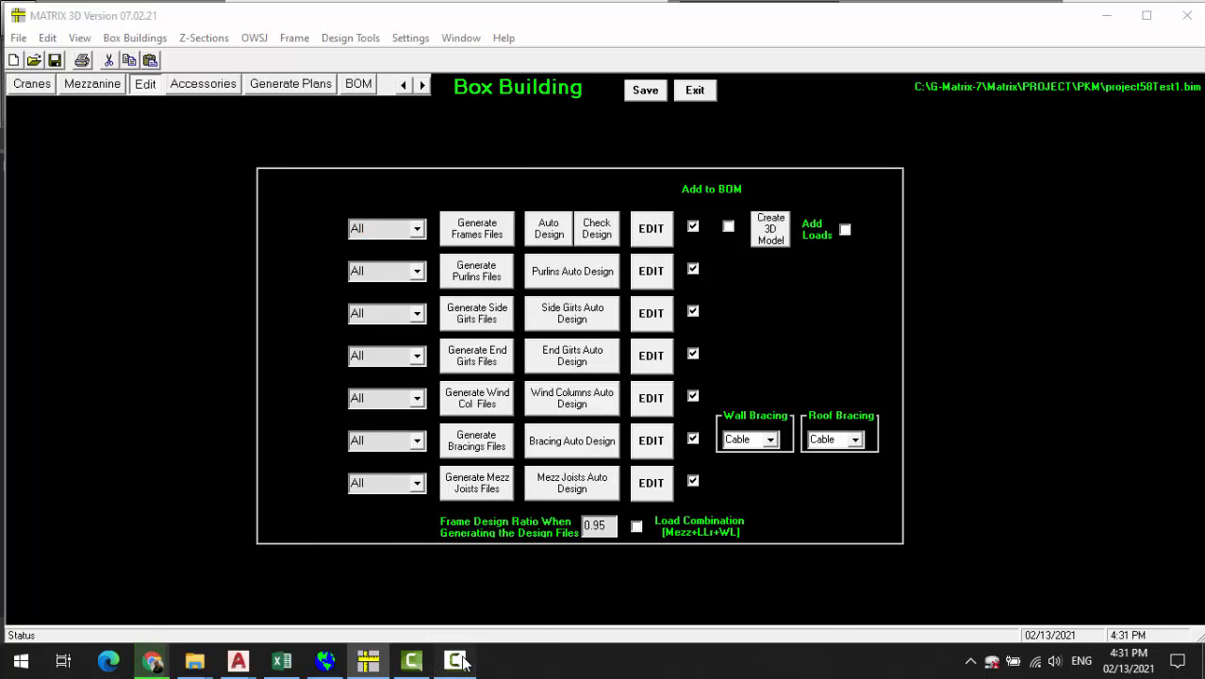